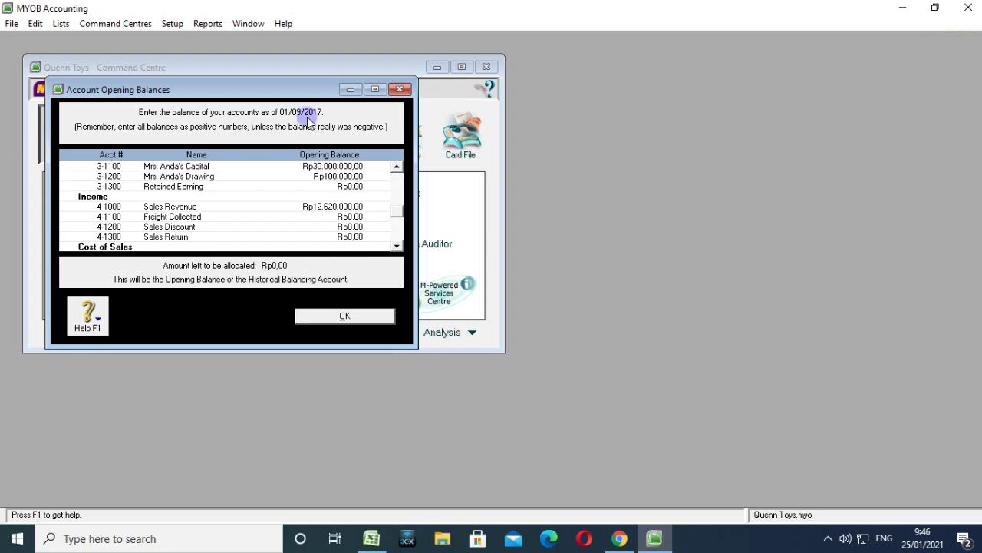
Review the opening balances, including Vehicle Rp25.800.000,00 and Acc. Depr. Vehicle -Rp16.800.000,00.
left_click_drag(267, 89, 645, 82)
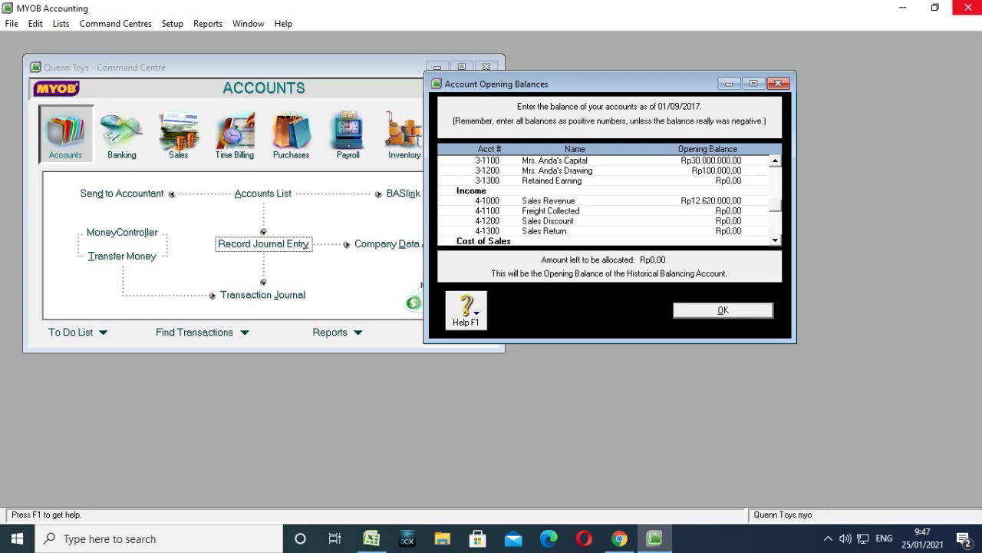
scroll(680, 197, "up", 2)
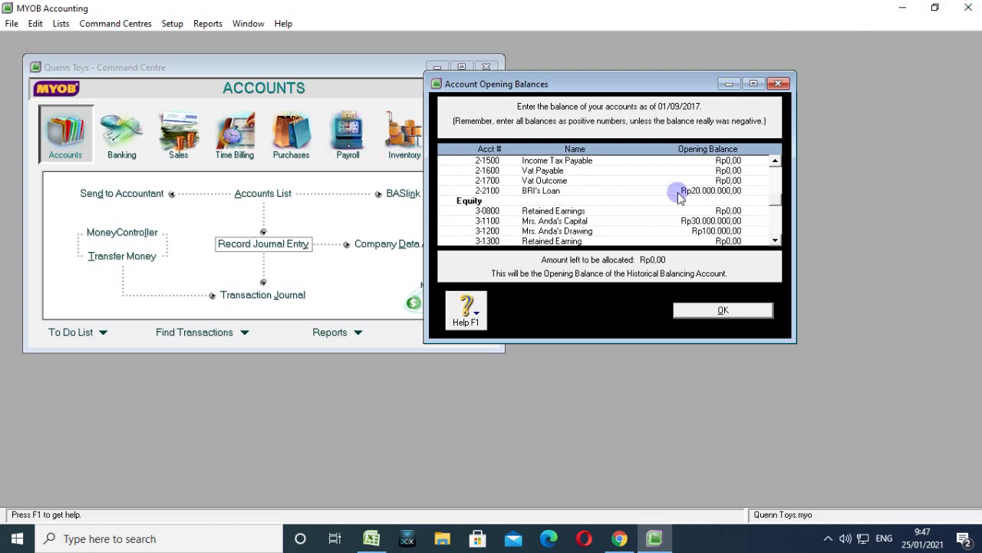
scroll(679, 195, "down", 3)
scroll(679, 197, "up", 10)
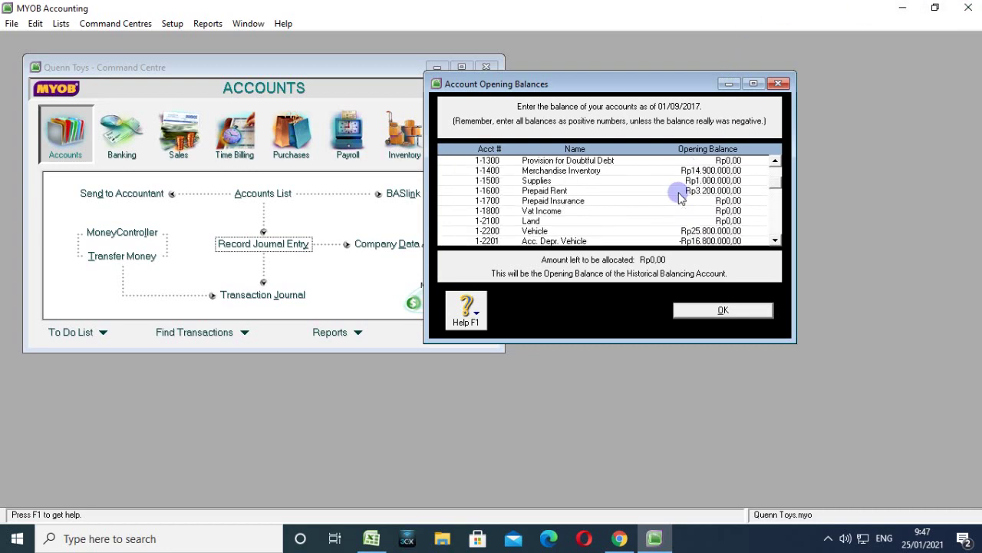
scroll(680, 198, "up", 1)
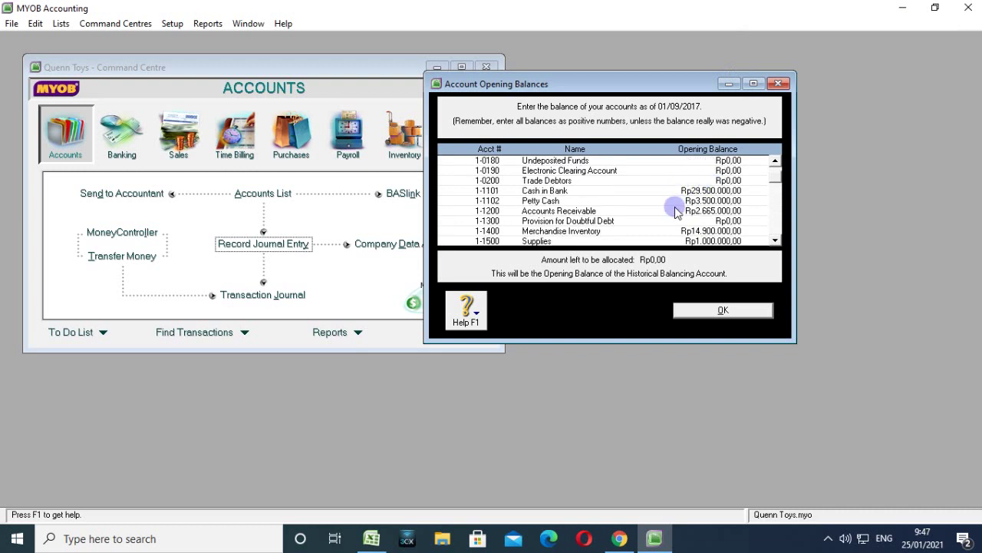
scroll(677, 204, "up", 2)
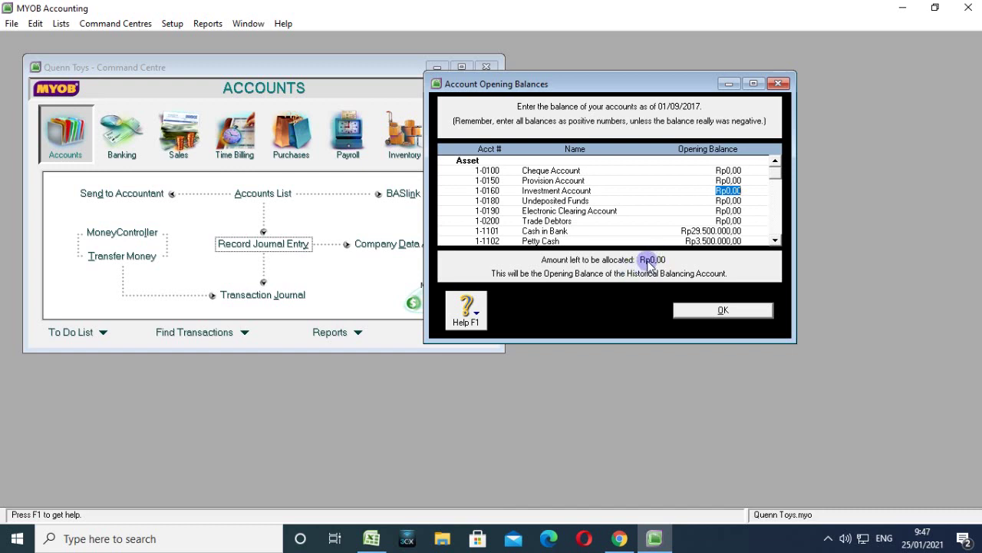
scroll(665, 215, "down", 3)
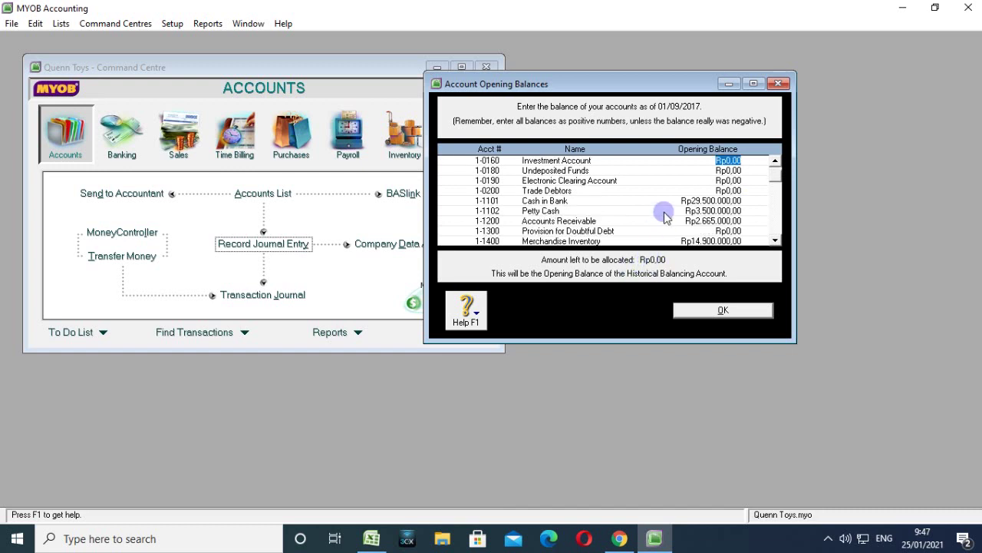
scroll(665, 216, "up", 1)
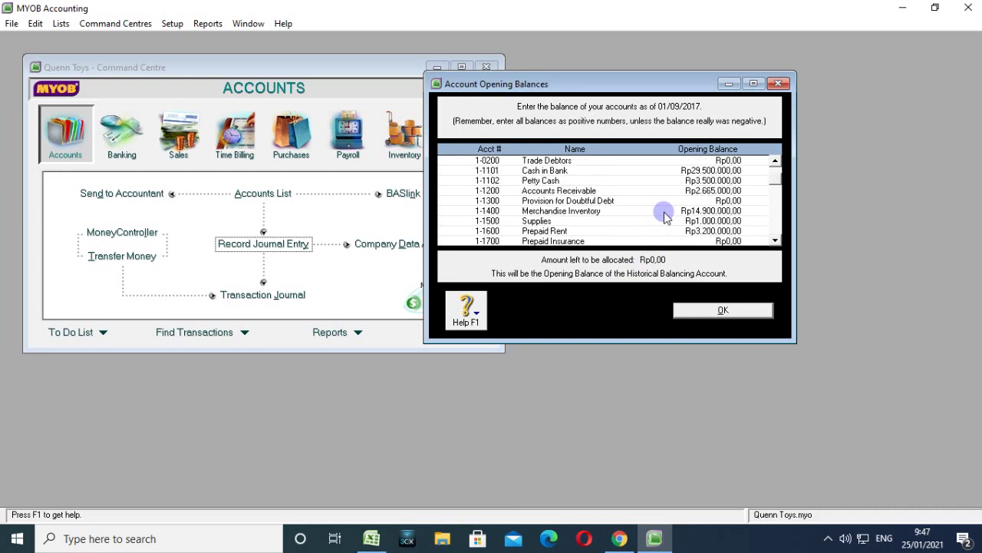
scroll(665, 216, "down", 3)
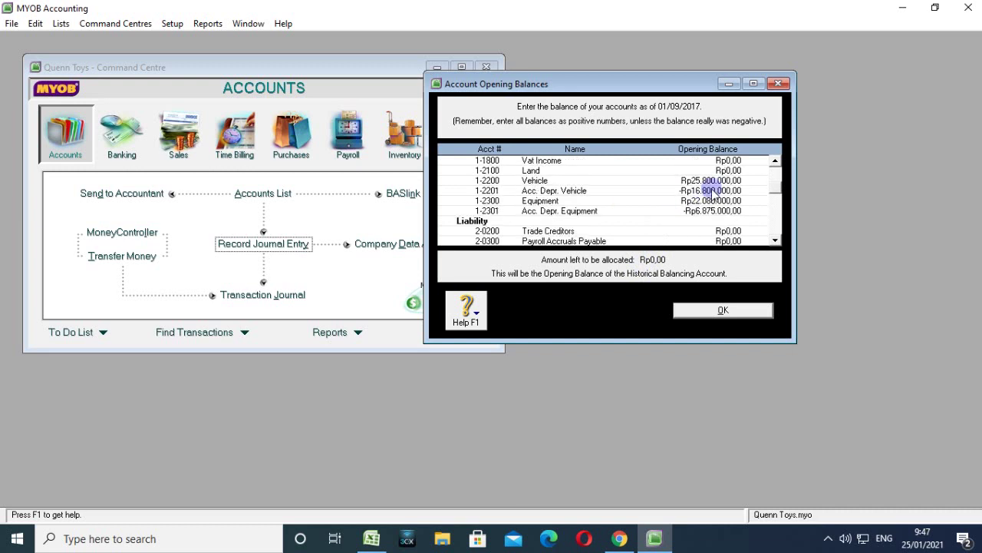
Briefly enlarge the Account Opening Balances window, restore it, then close it.
left_click(753, 84)
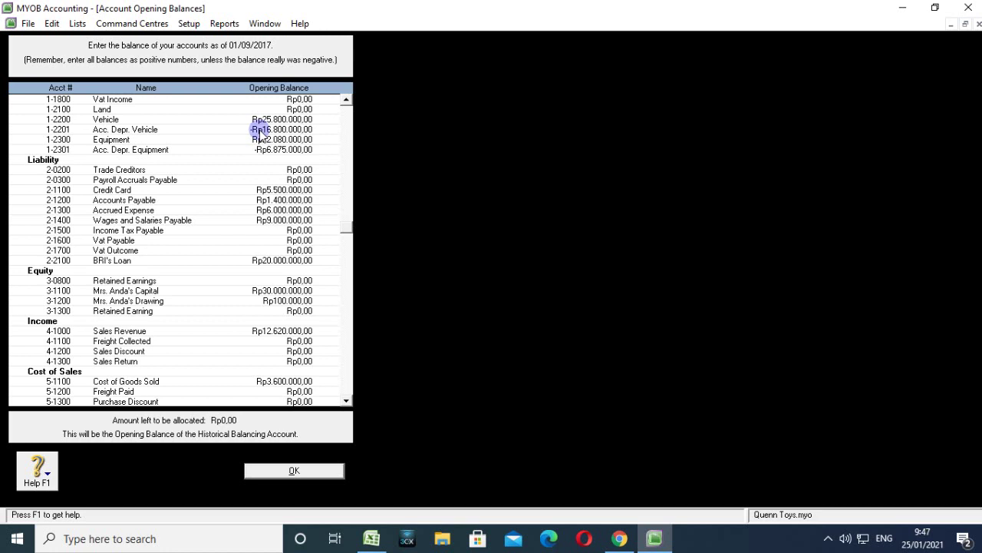
left_click(966, 24)
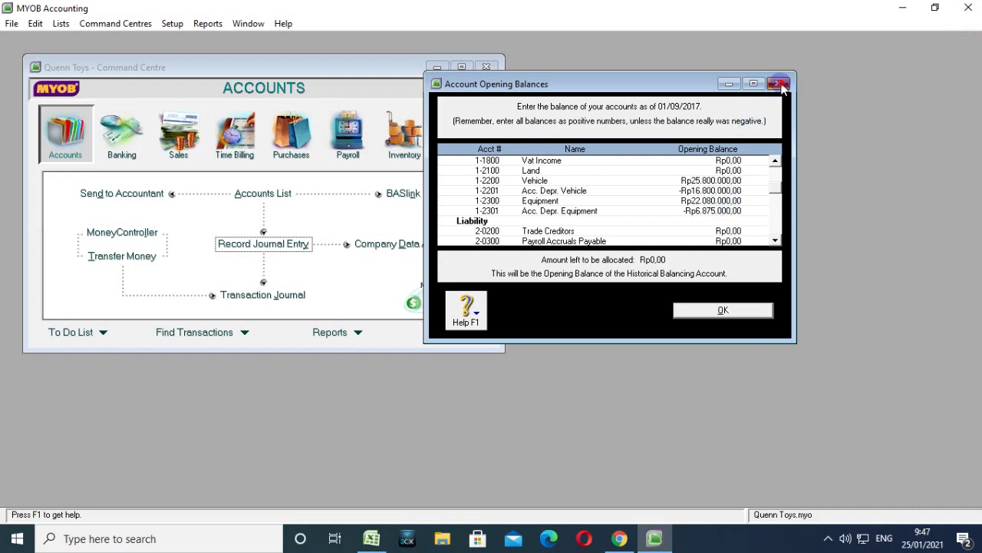
left_click(779, 84)
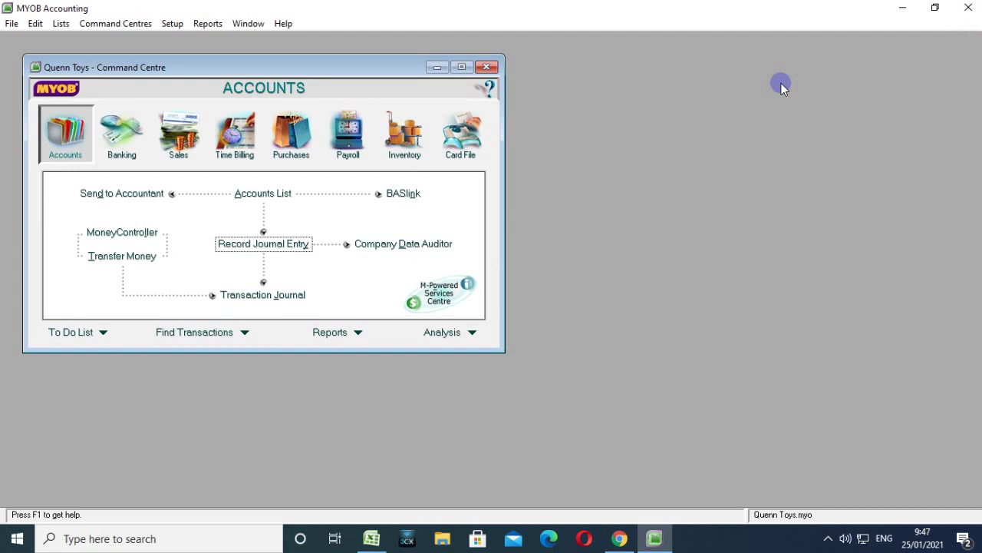
Open the Cards List from the Card File command centre.
left_click(474, 124)
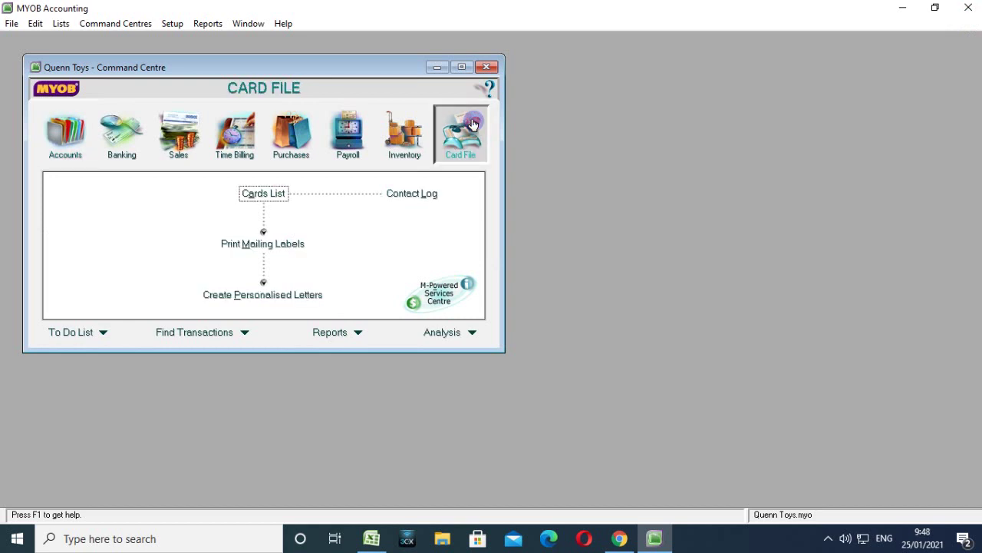
left_click(254, 193)
left_click_drag(373, 88, 434, 69)
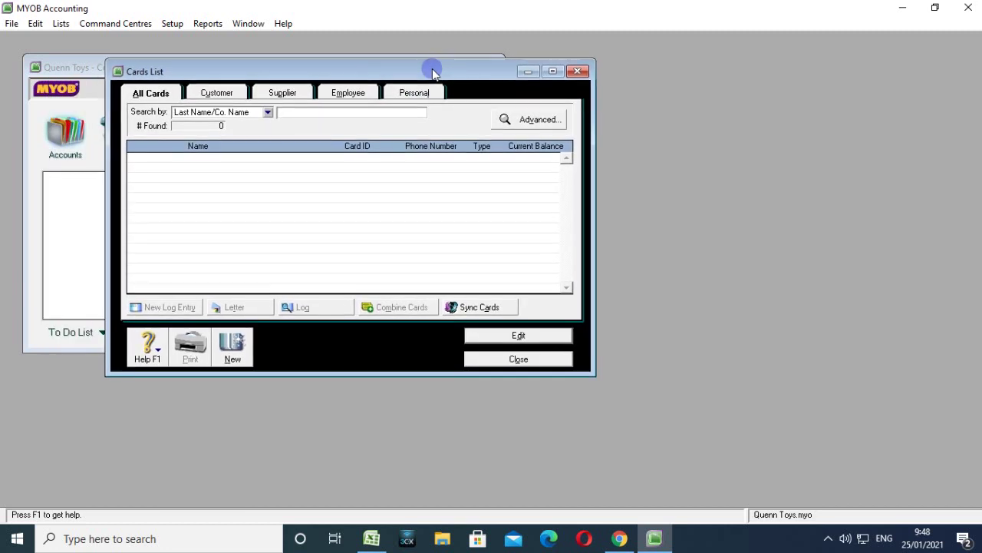
Check the Customer, Supplier, Employee and Personal tabs, ending on the empty Customer list.
left_click(219, 92)
left_click(284, 92)
left_click(347, 92)
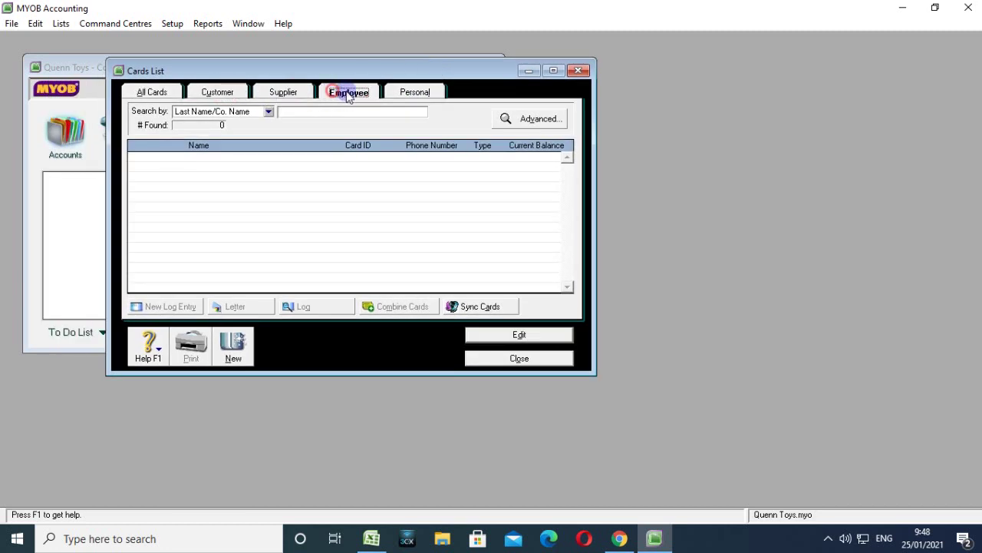
left_click(415, 92)
left_click(345, 92)
left_click(284, 93)
left_click(219, 92)
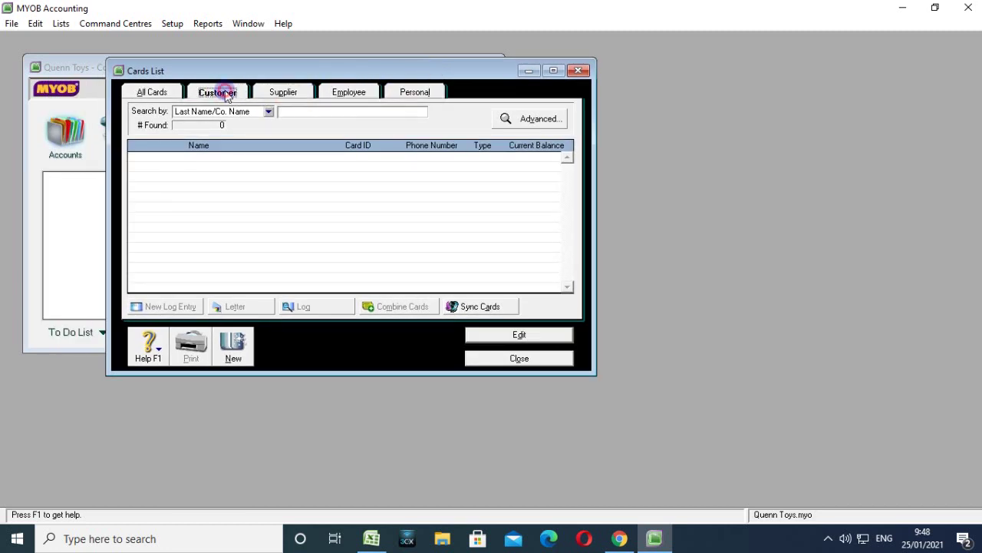
left_click(288, 92)
left_click(360, 92)
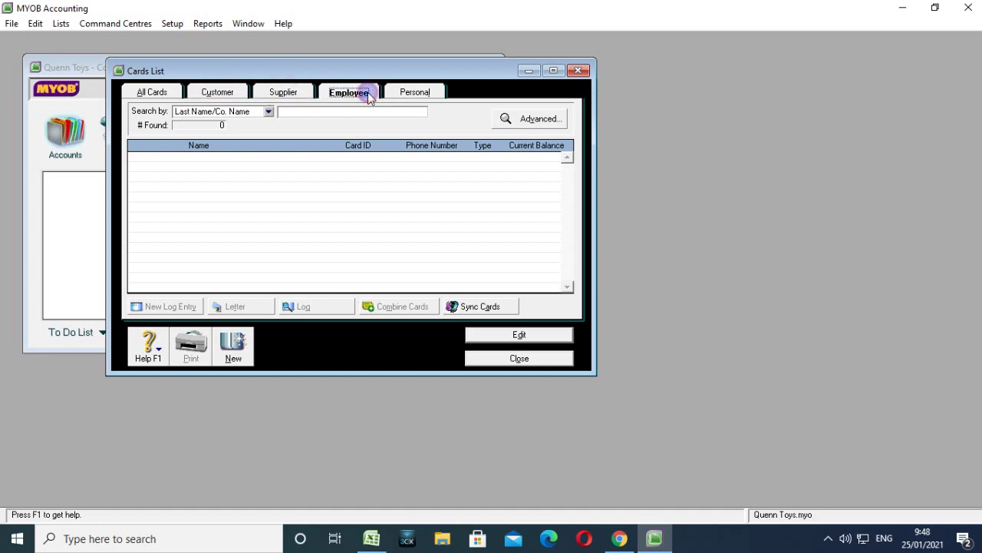
left_click(403, 92)
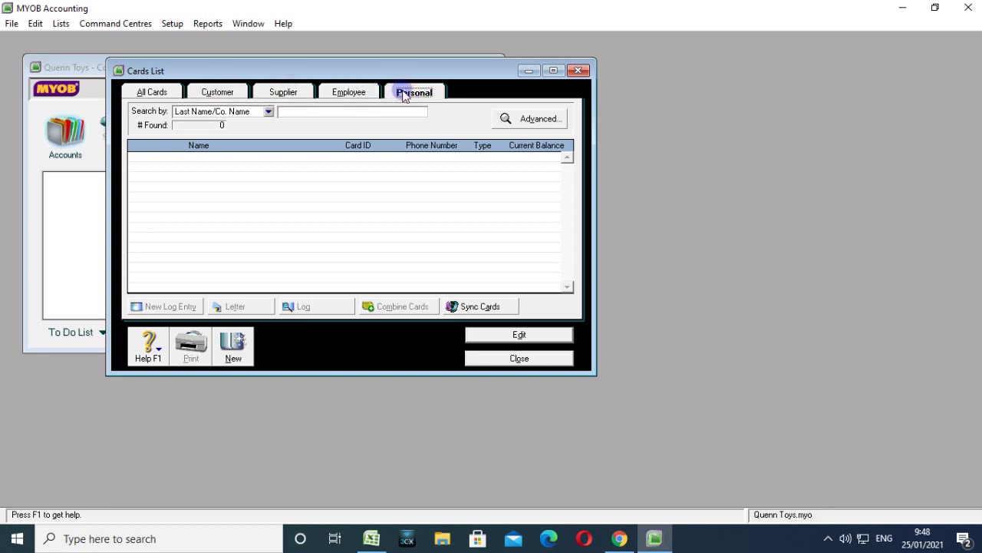
left_click(284, 92)
left_click(219, 92)
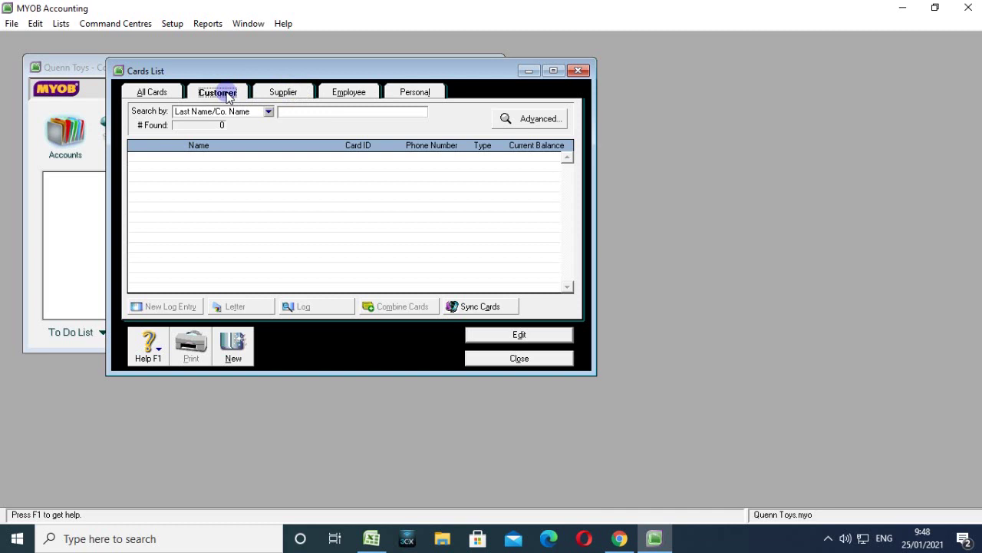
Look at the File > Import Data > Cards options, then dismiss them without importing.
left_click(12, 23)
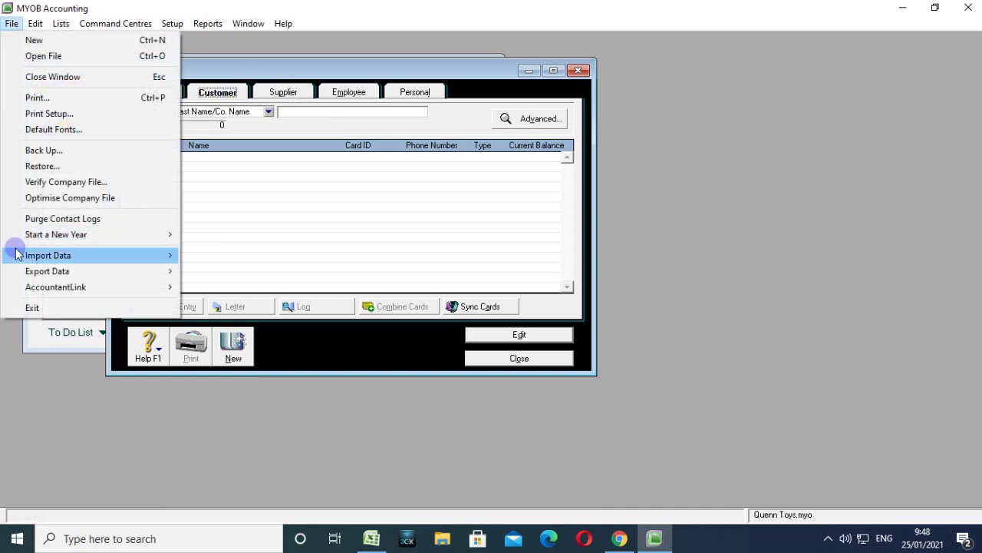
mouse_move(37, 261)
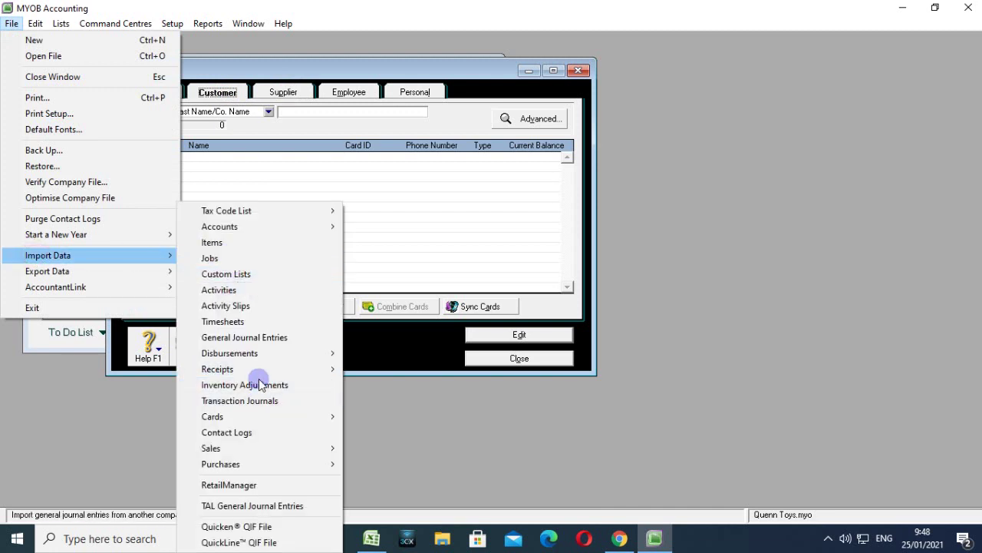
mouse_move(271, 417)
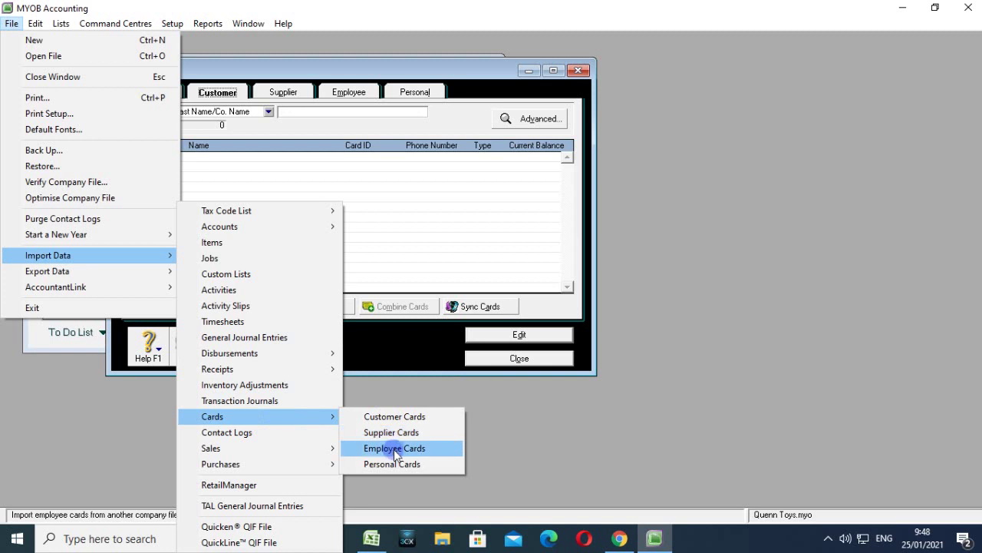
left_click(715, 336)
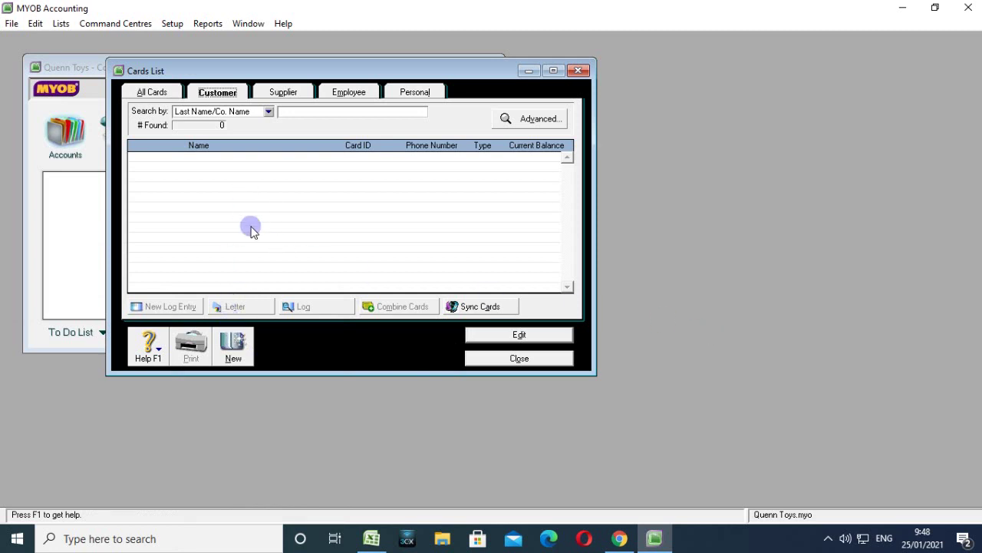
Create a new customer card named ISTANA BONEKA with card ID C001.
left_click(233, 345)
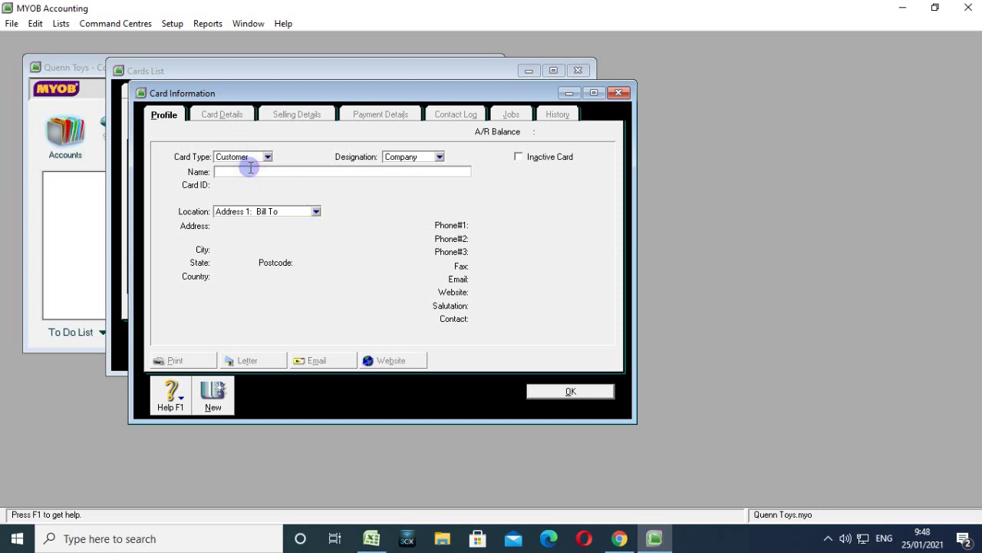
type("ISTANA BONEKA")
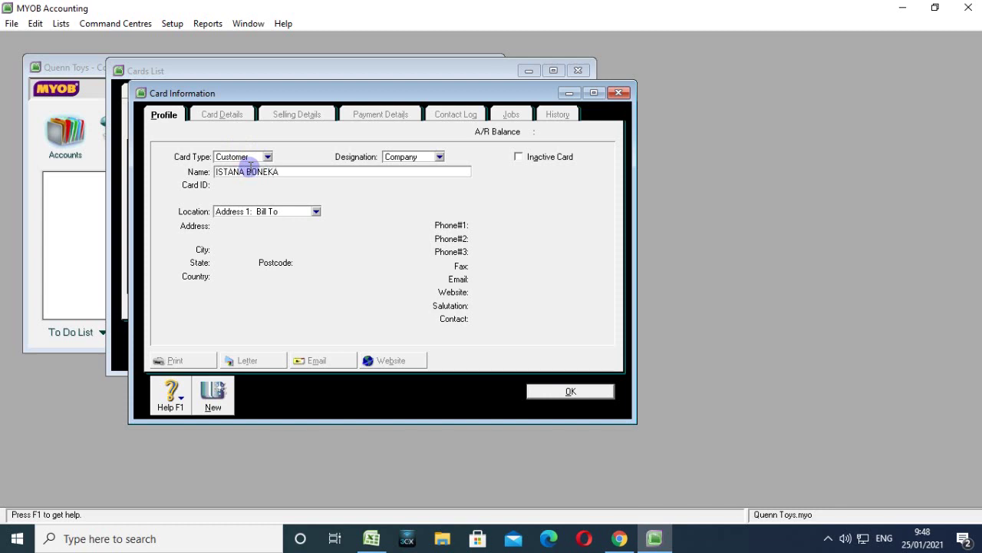
key("Tab")
left_click(232, 186)
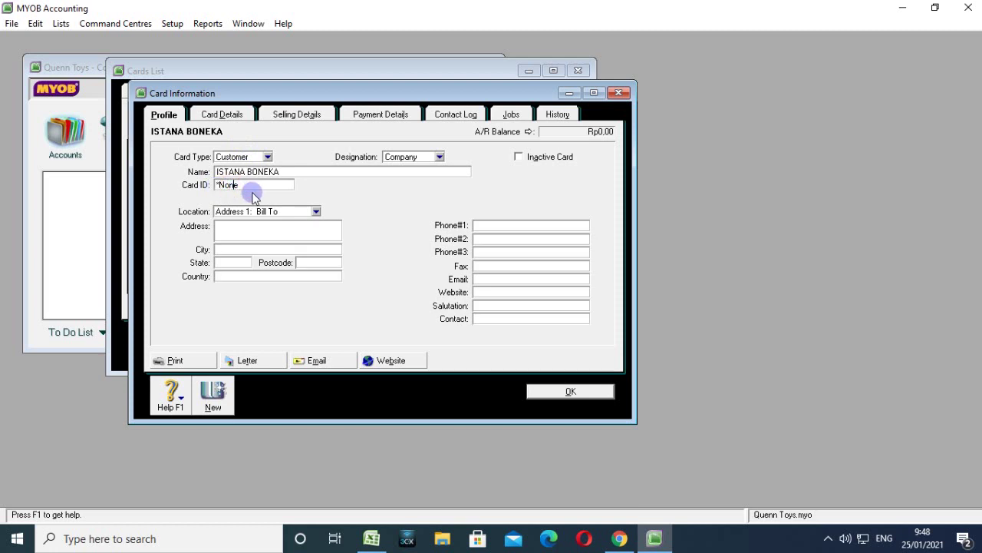
left_click_drag(252, 187, 211, 190)
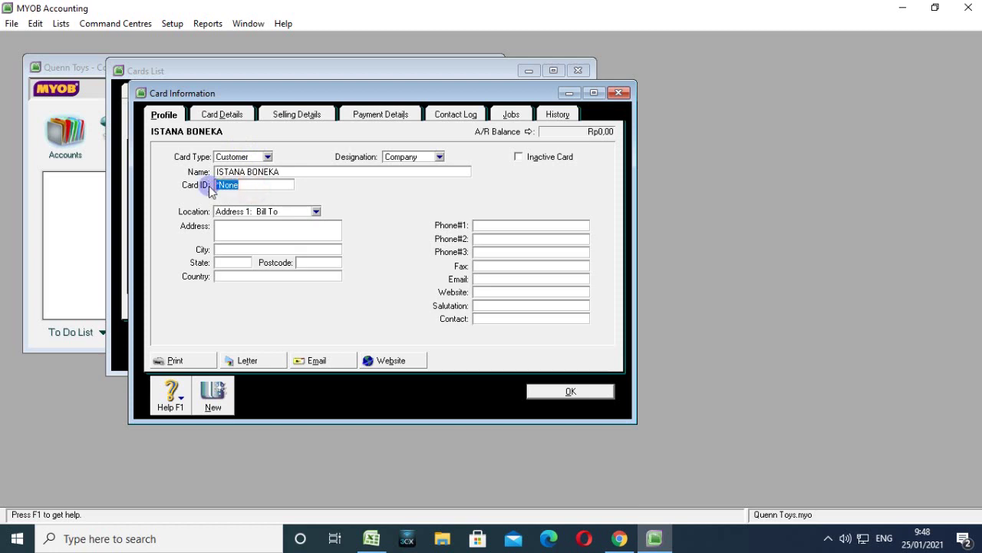
type("C001")
Add the customer's street address and first phone number, then save the card.
left_click(265, 234)
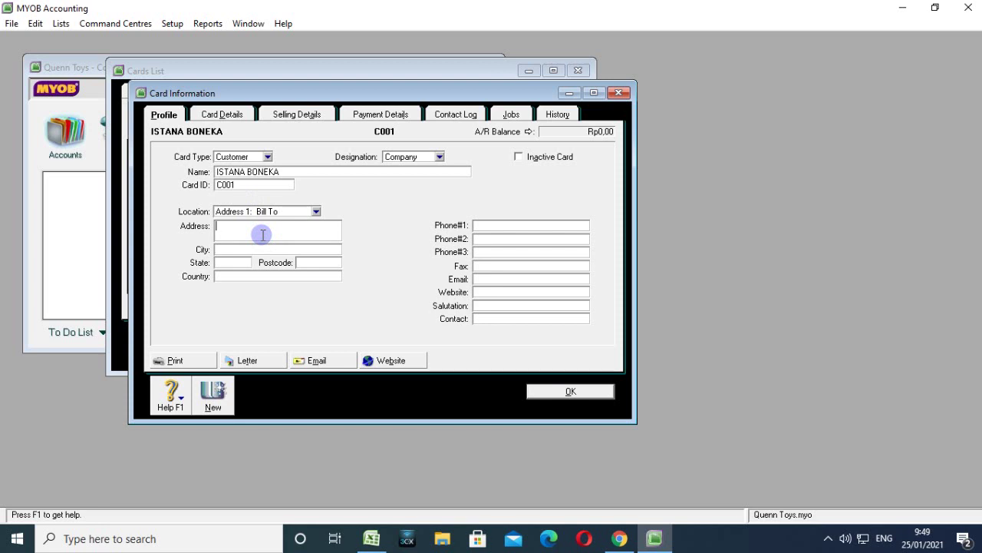
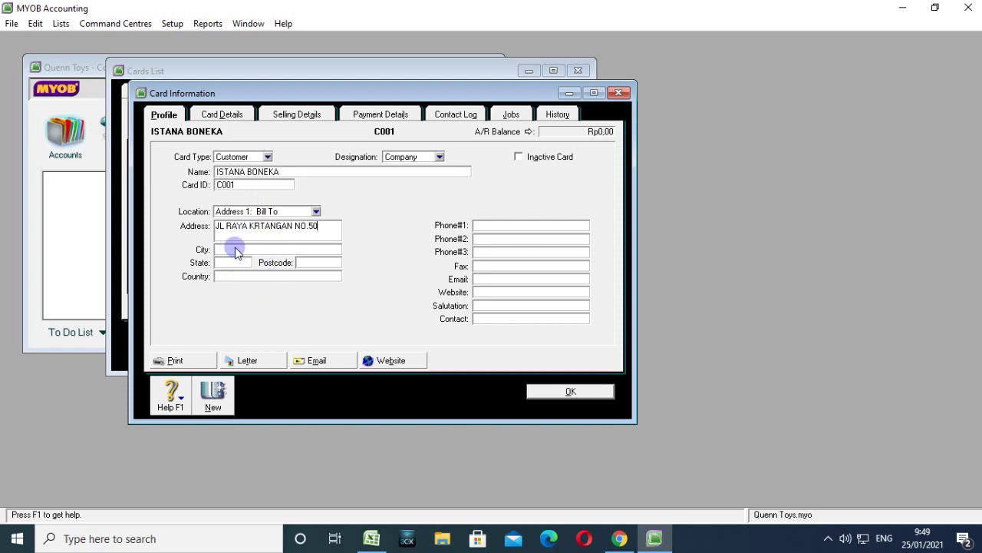
left_click(482, 224)
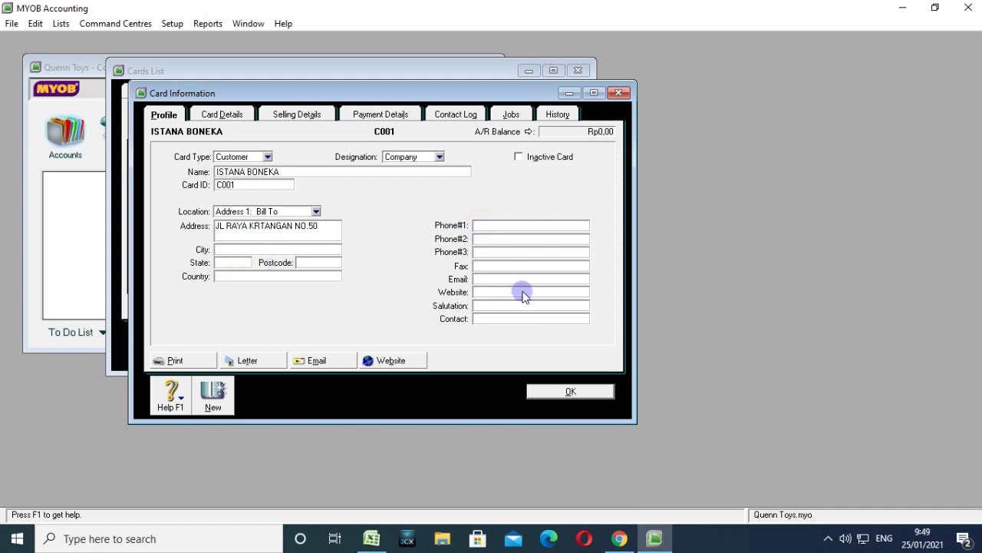
left_click(552, 387)
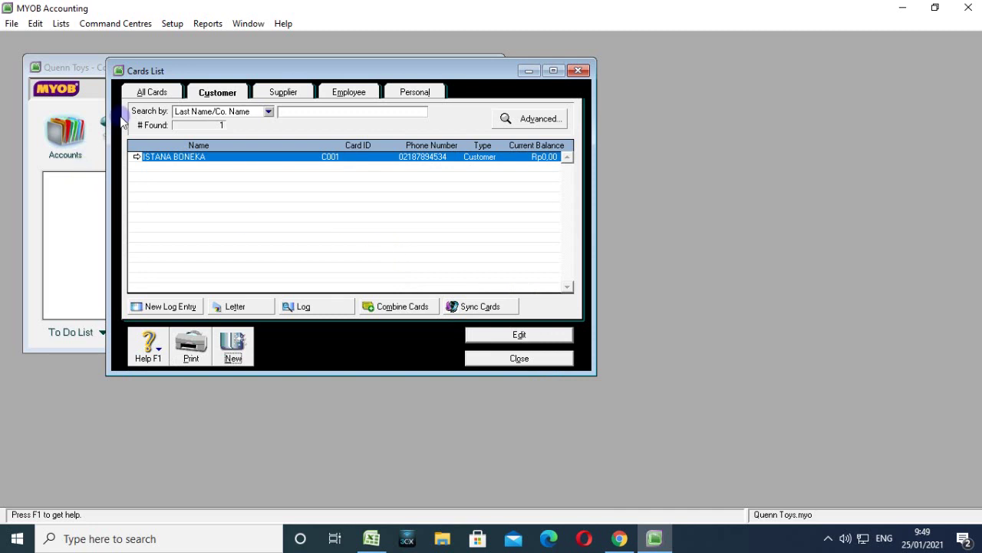
Add customer card BEAR BONEKA with card ID C002.
left_click(232, 347)
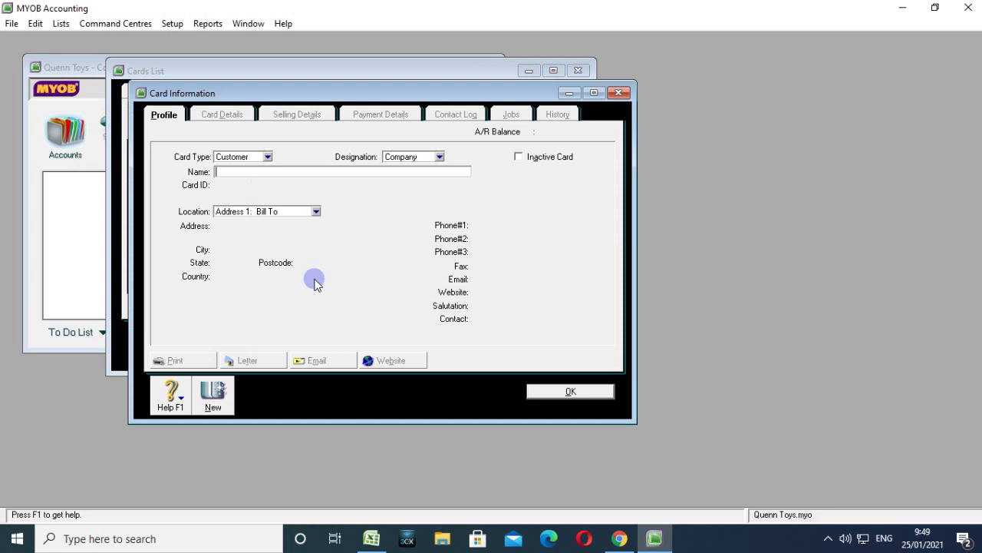
type("BEAR BONEKA")
key("Tab")
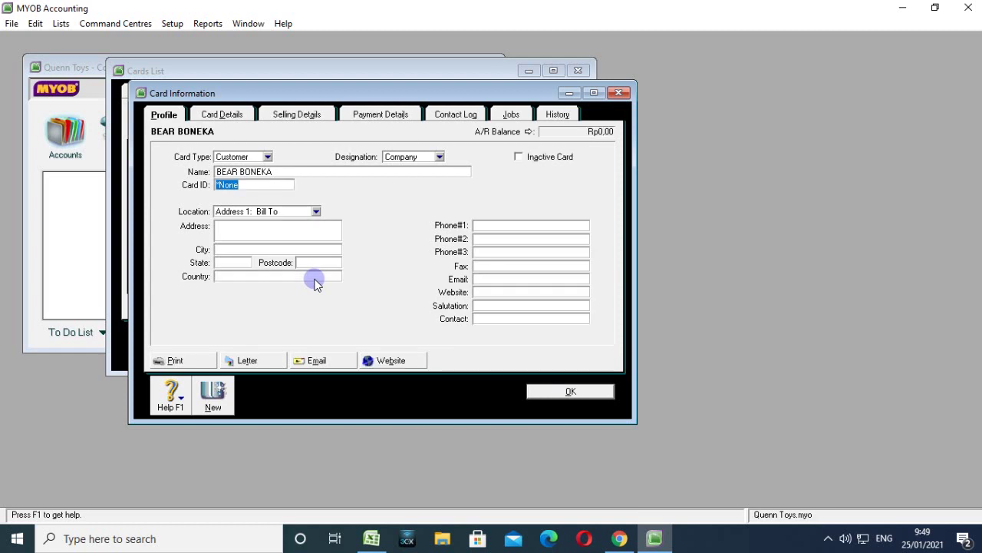
type("C")
type("2")
left_click(573, 392)
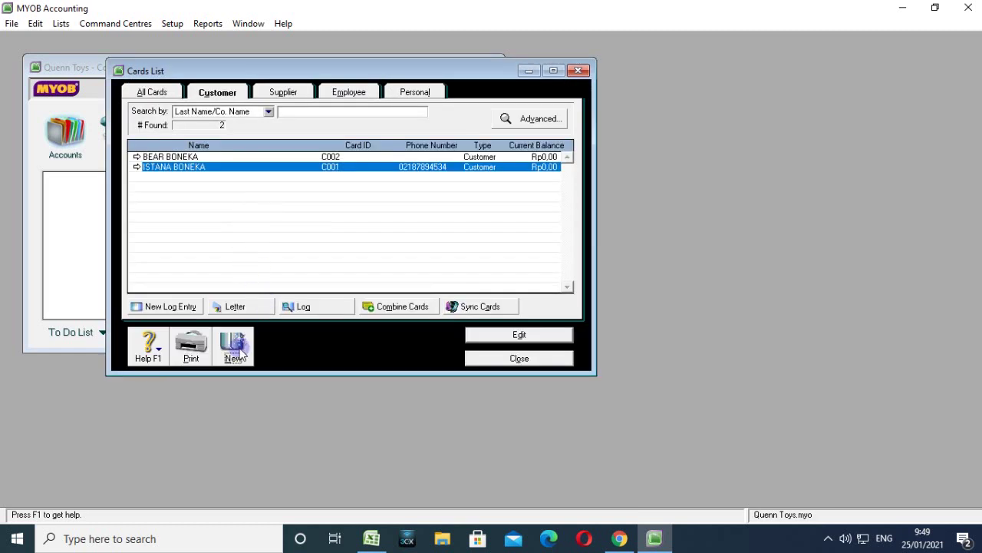
Add customer card DUNIA BONEKA with card ID C003.
left_click(233, 347)
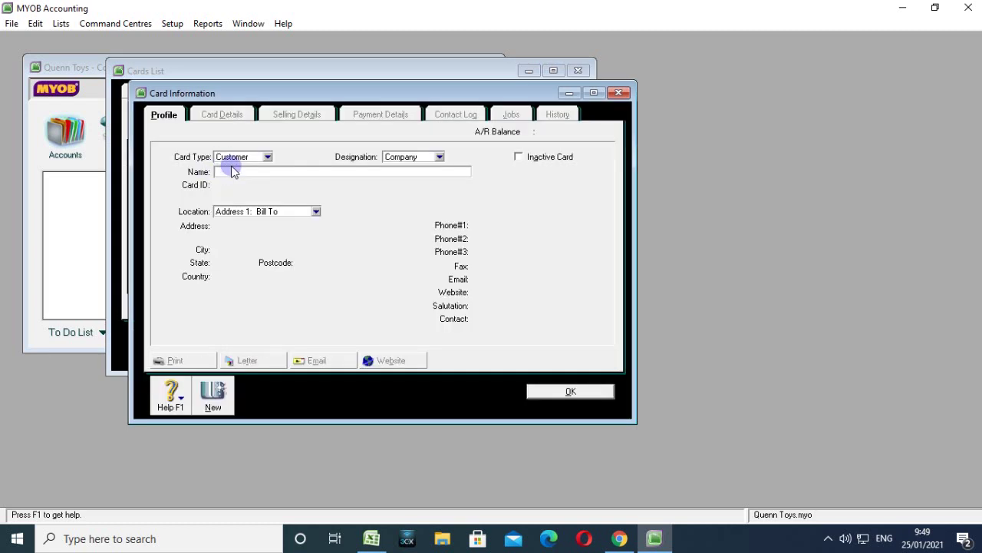
type("DUNIA BONEKA")
key("Tab")
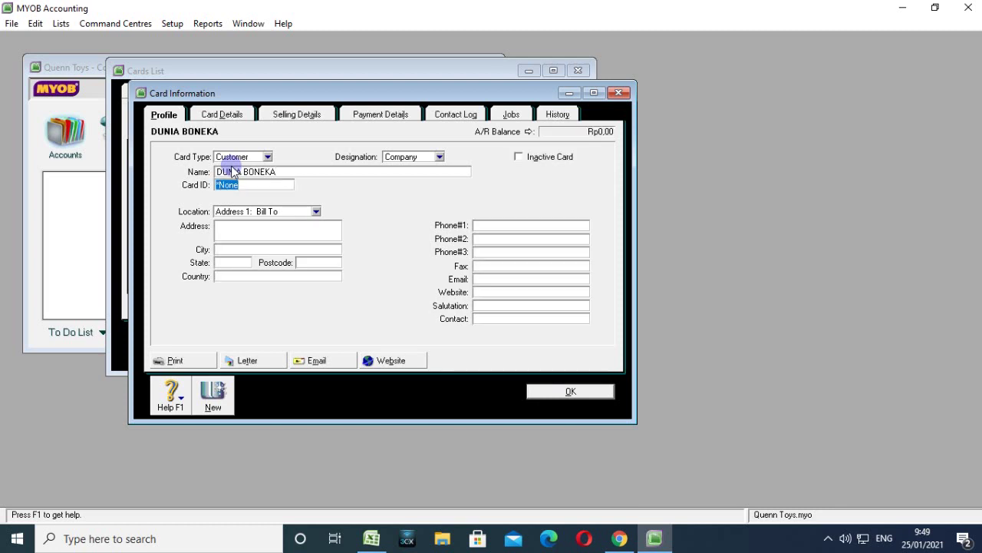
type("C003")
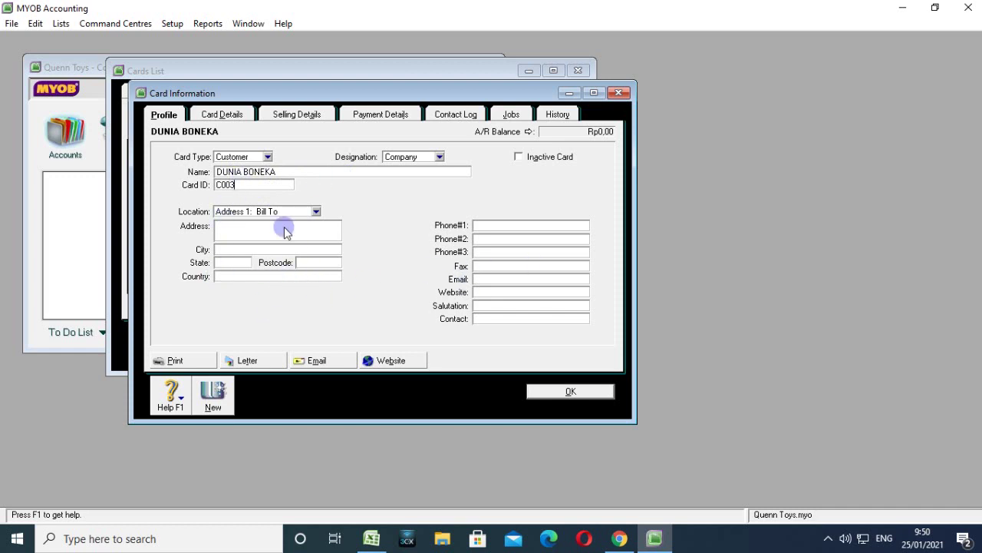
left_click(546, 390)
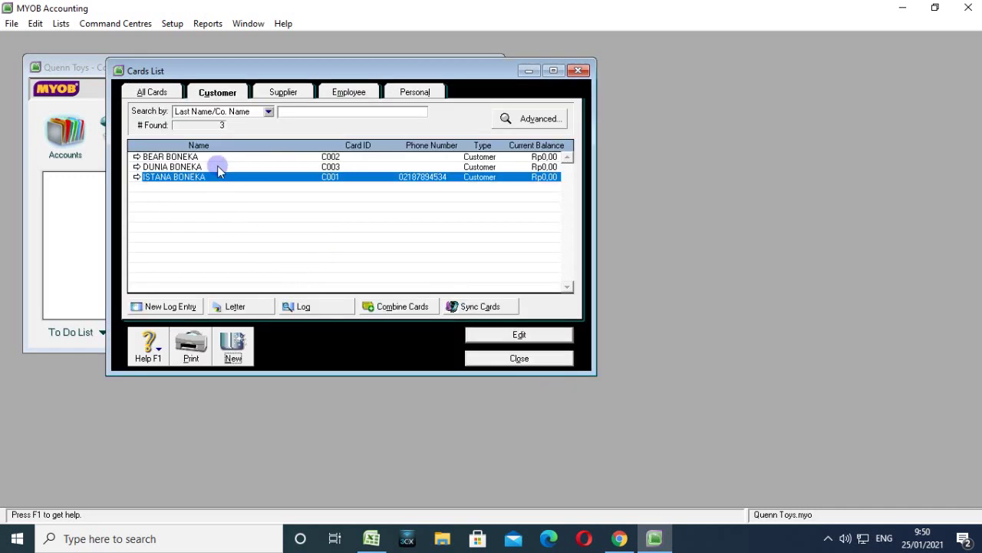
Save customer SANDANWAWA as card C004, then start another blank customer card.
left_click(335, 166)
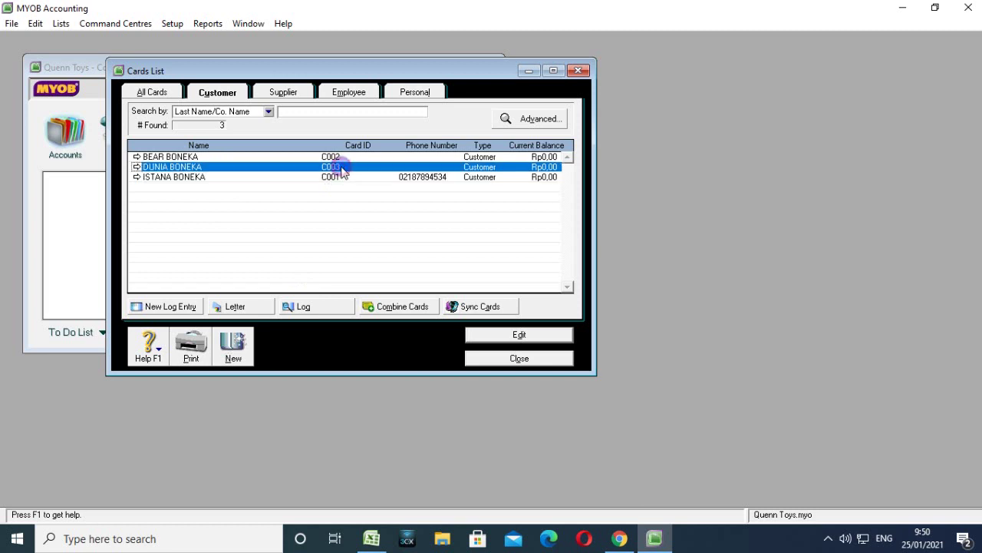
left_click(230, 178)
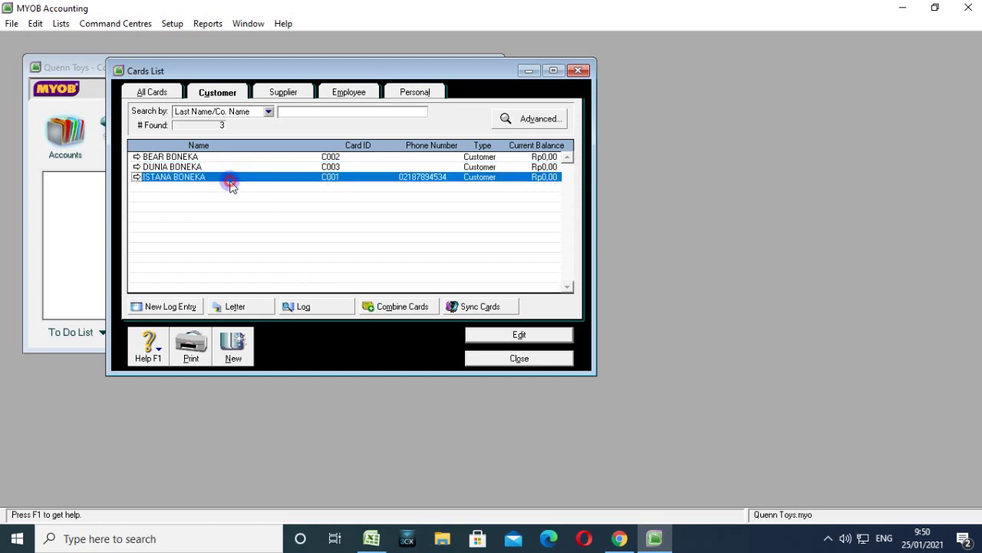
left_click(233, 347)
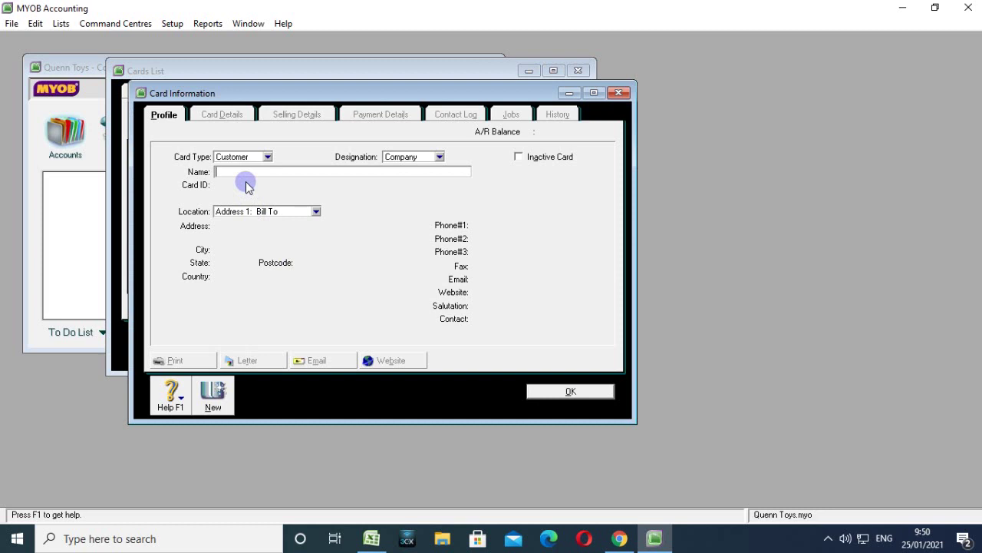
type("SANDANWAWA")
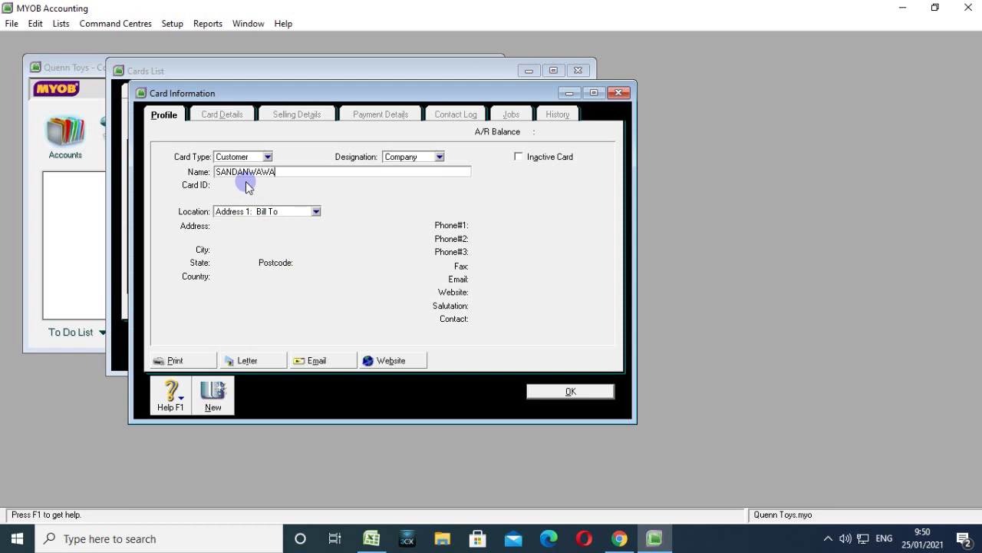
key("Tab")
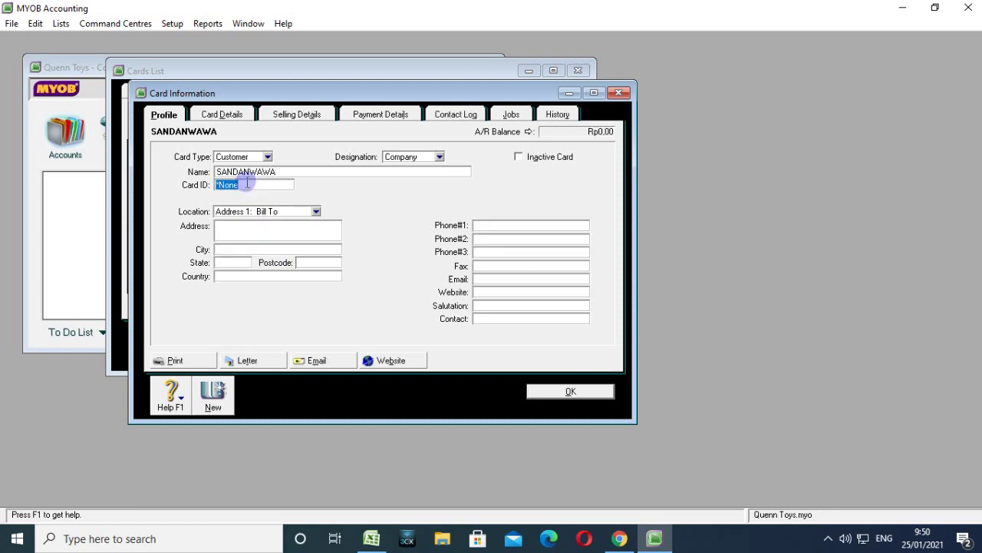
type("C004")
left_click(553, 392)
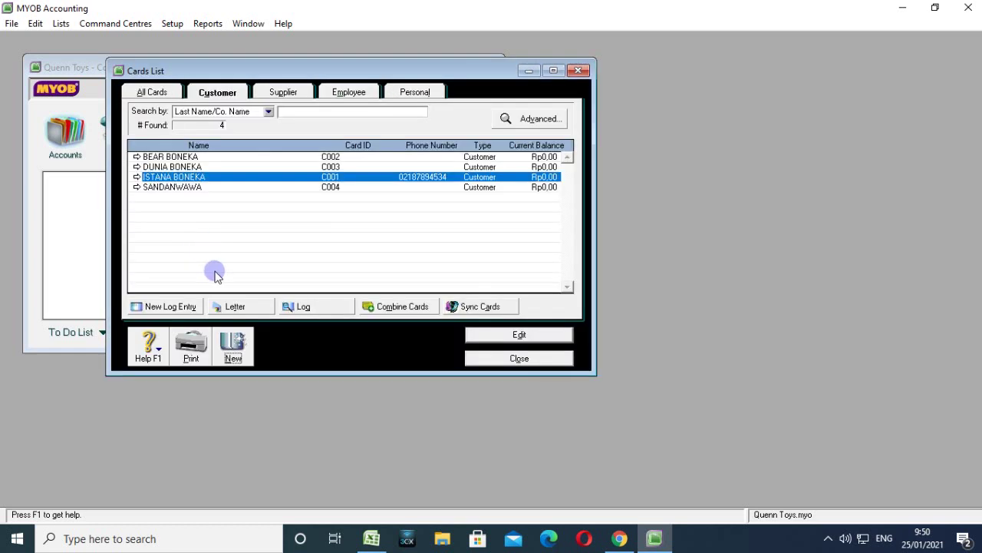
left_click(235, 343)
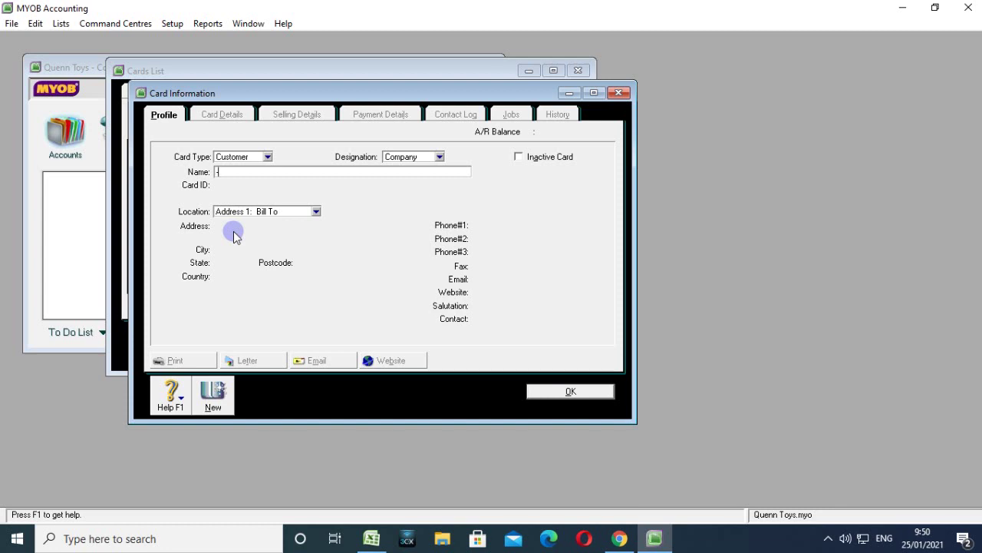
Name the new customer card PELANGGAN TUNAI with ID C005 and save it.
type("PELANGGAN TUNAI")
key("Tab")
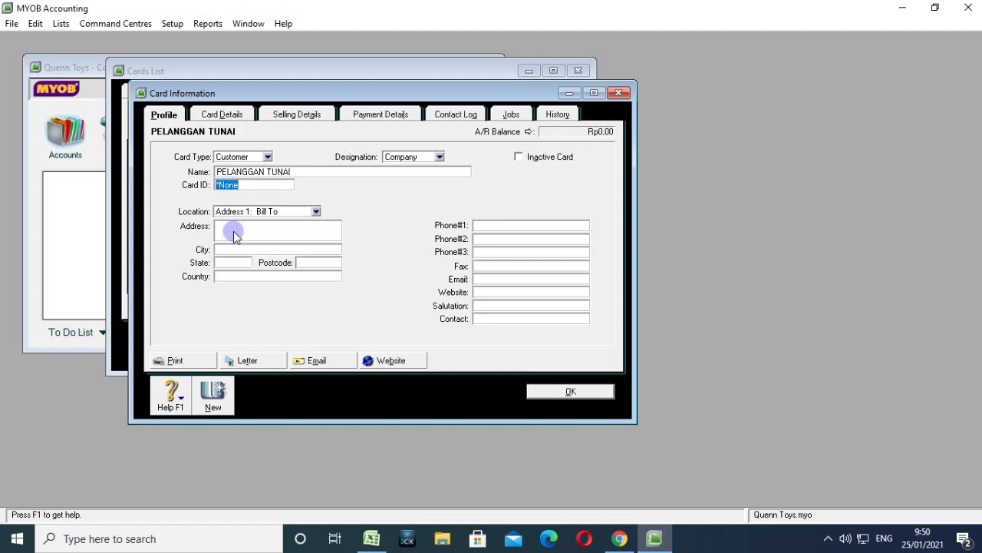
type("C005")
left_click(586, 392)
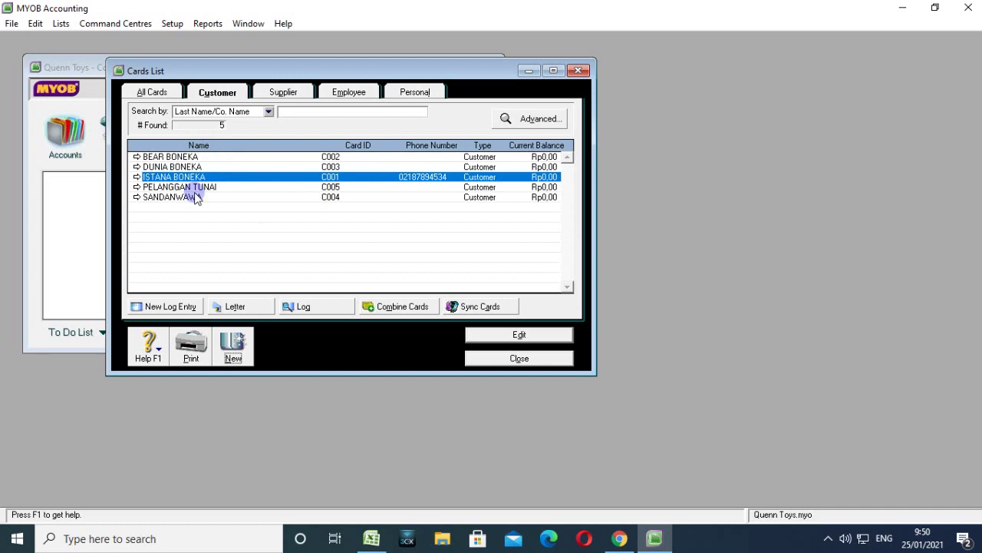
Create supplier card CV RAYA with card ID S001.
left_click(283, 92)
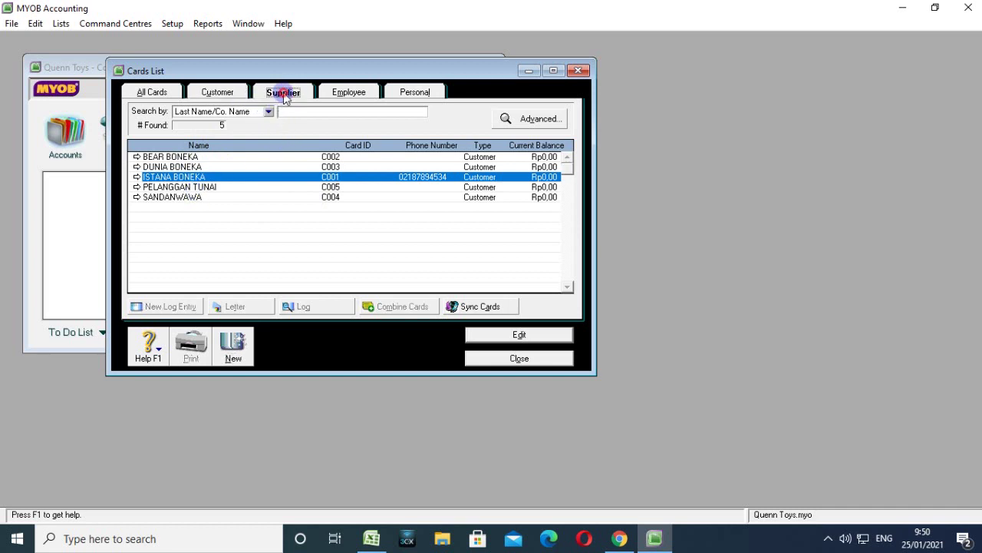
left_click(233, 345)
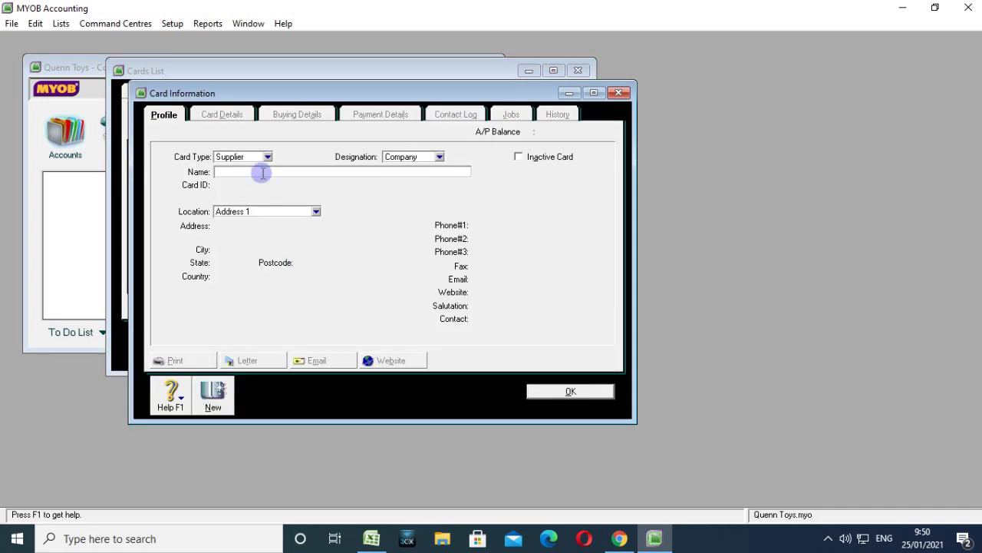
type("CV RAYA")
key("Tab")
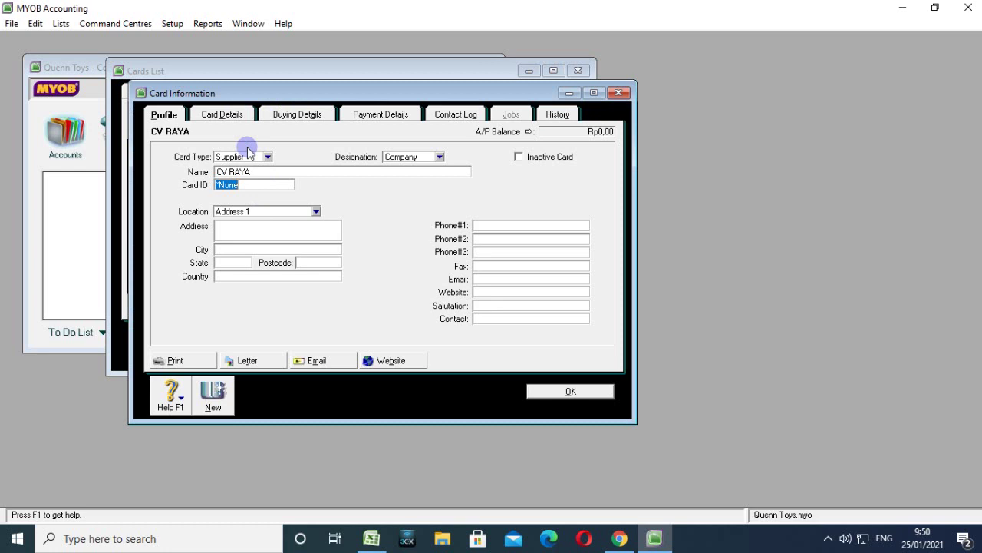
type("S001")
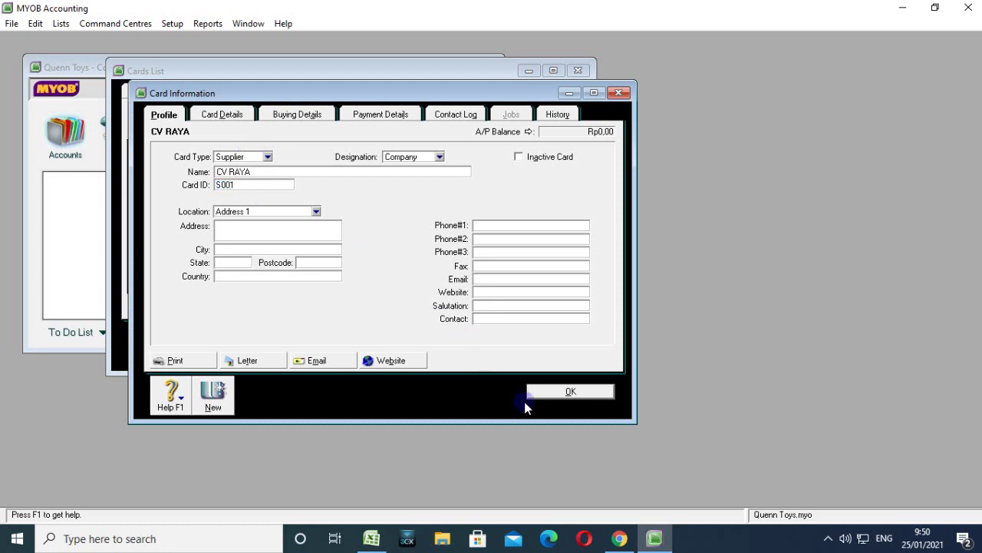
left_click(554, 393)
Create supplier card PT FUNNY PLASTIK with card ID S002.
left_click(238, 343)
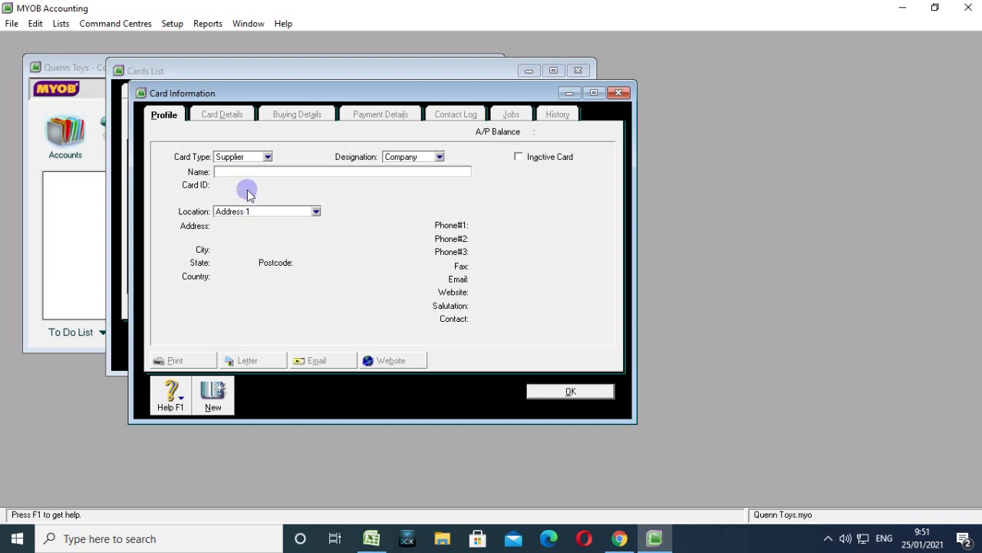
type("PT")
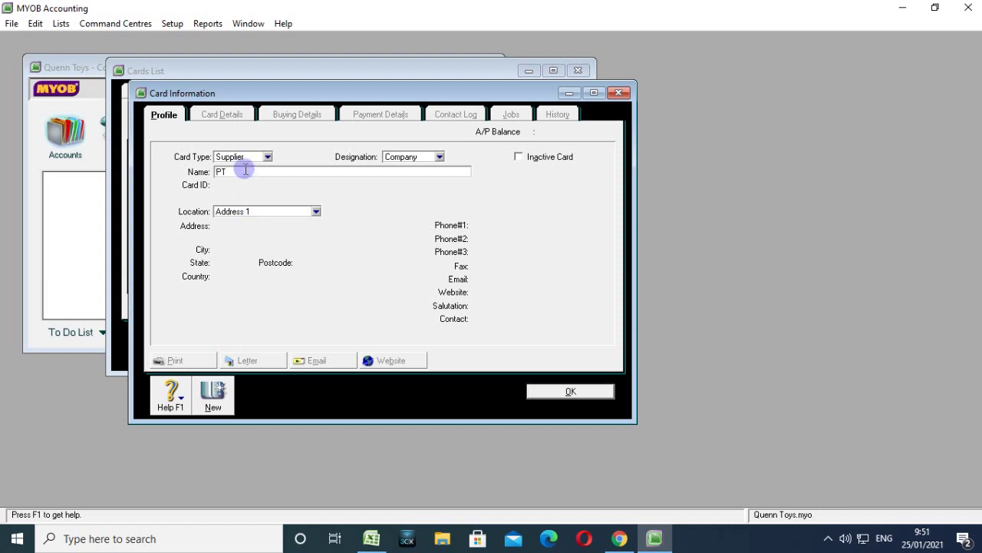
type(" FUNNY ")
type("PA")
type("ASTIK")
key("Tab")
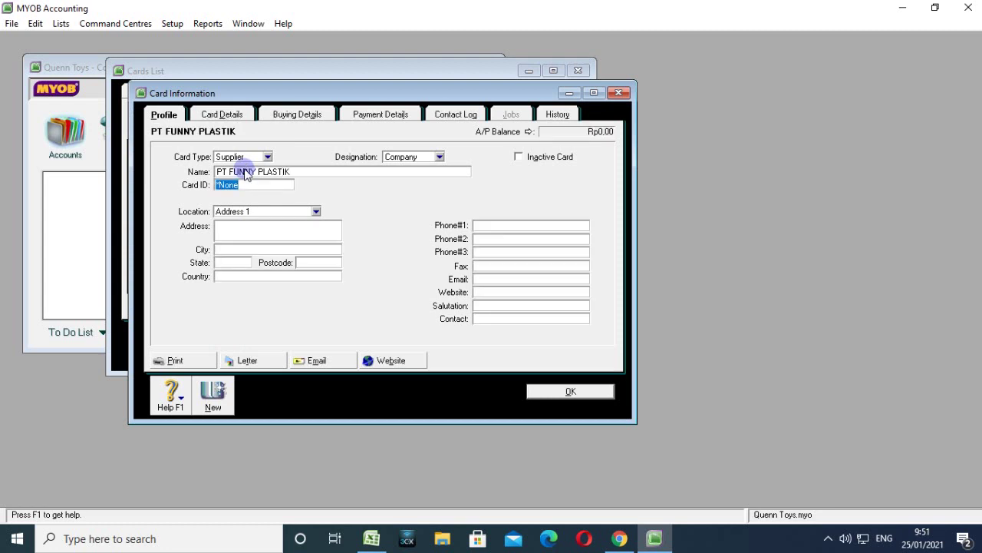
type("S002")
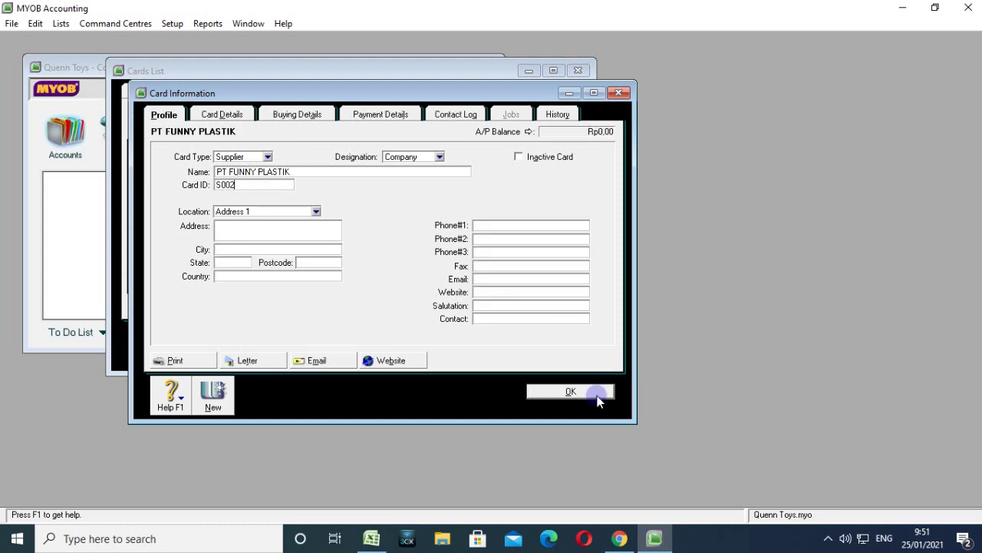
left_click(597, 395)
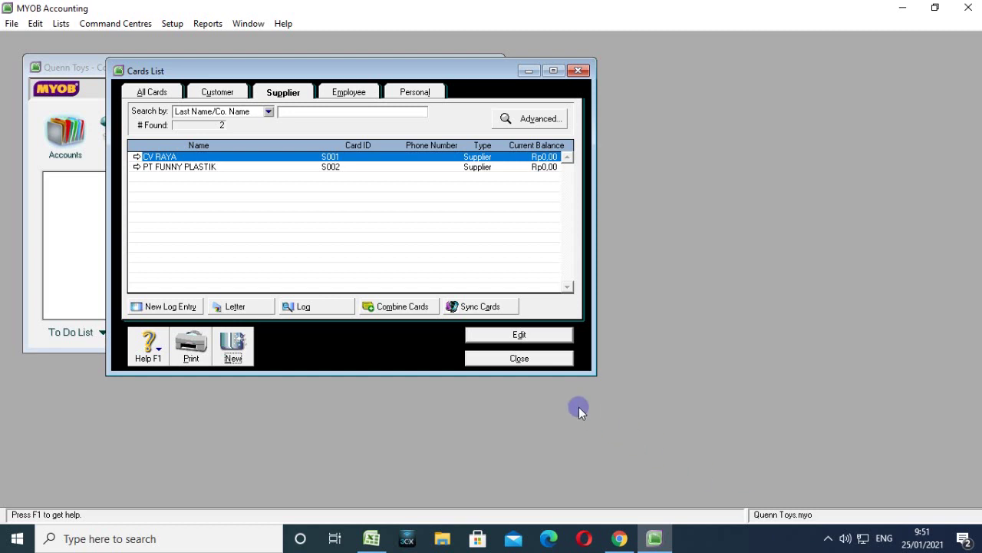
Close the Cards List and open Setup > Balances > Customer Balances.
left_click(530, 357)
left_click(172, 23)
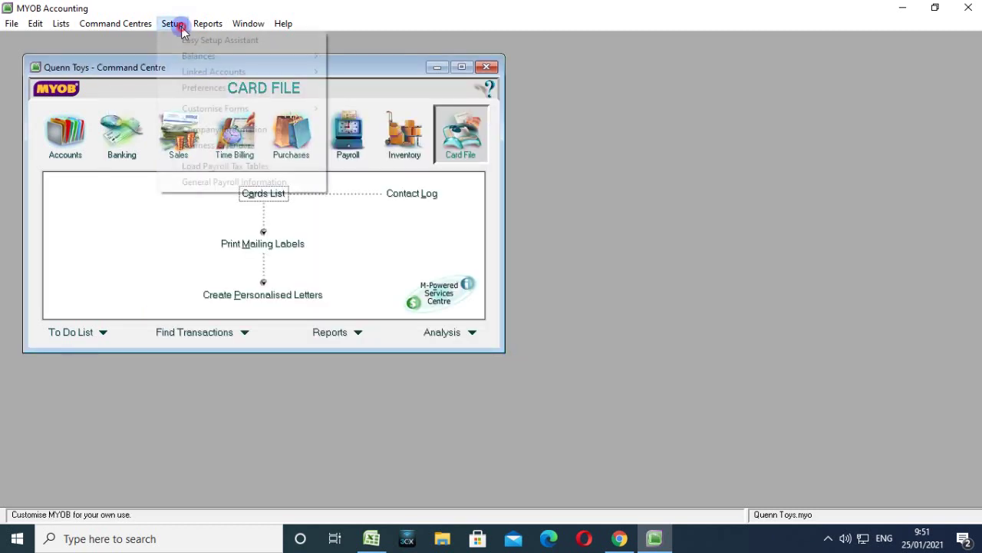
mouse_move(204, 61)
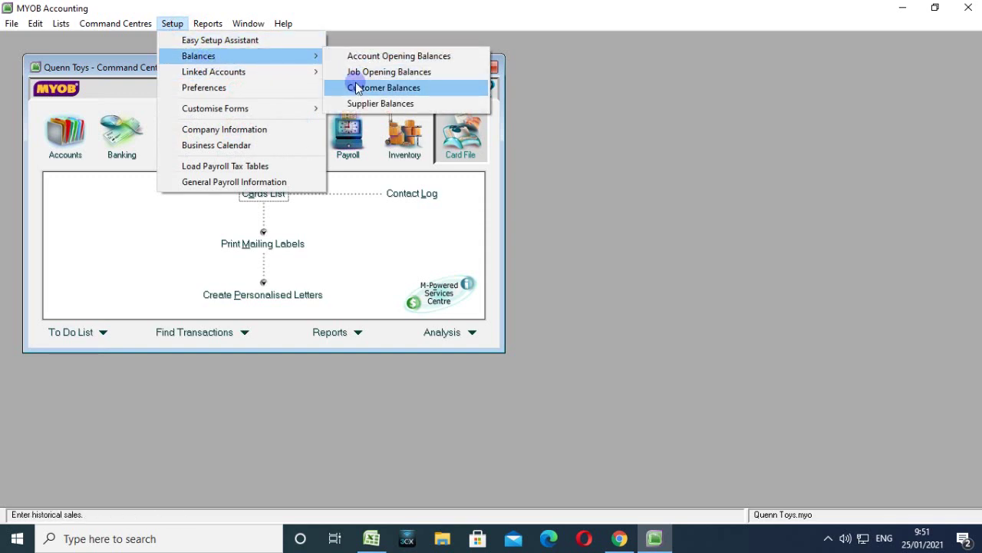
left_click(367, 87)
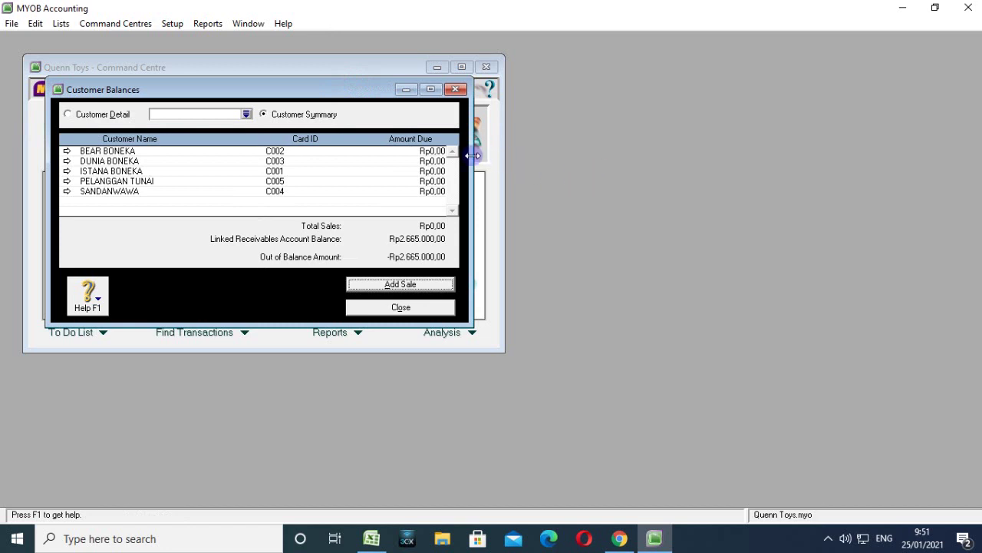
Inspect BEAR BONEKA's balance detail, then DUNIA BONEKA's, which has no invoices yet.
double_click(433, 152)
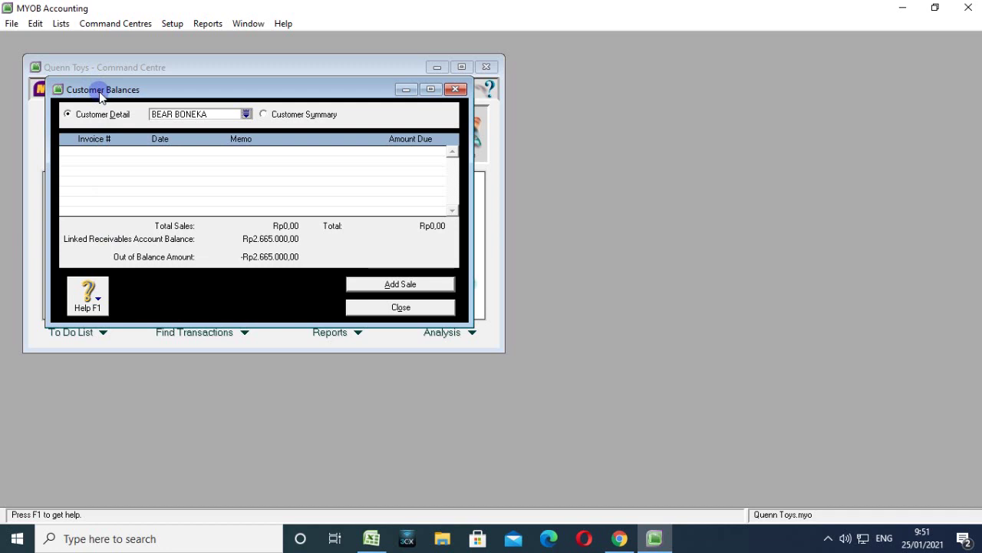
left_click(263, 114)
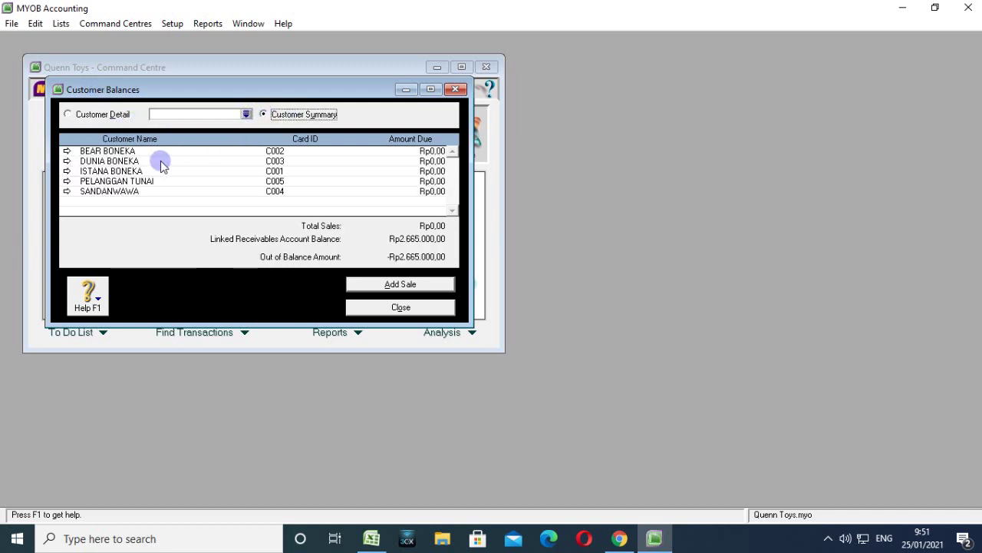
double_click(161, 162)
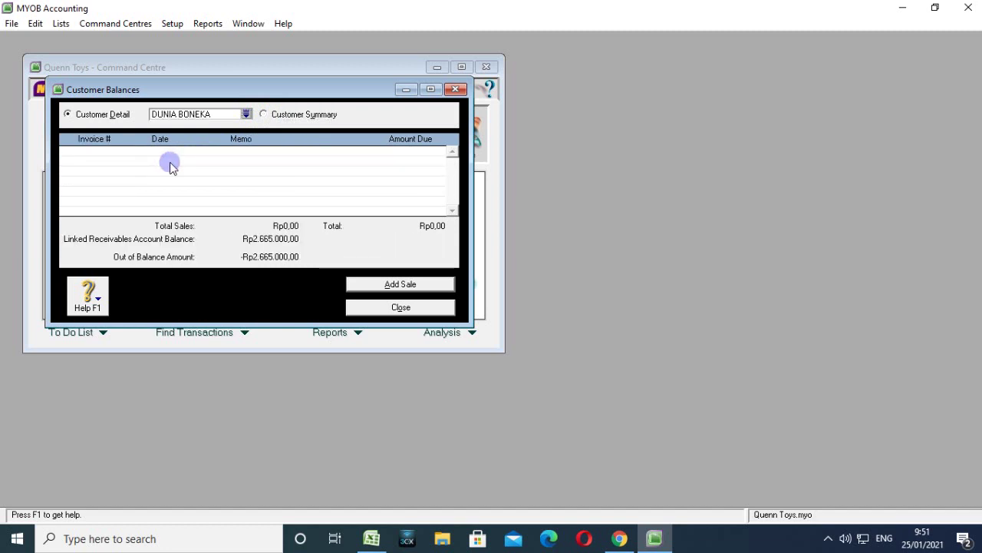
left_click(391, 285)
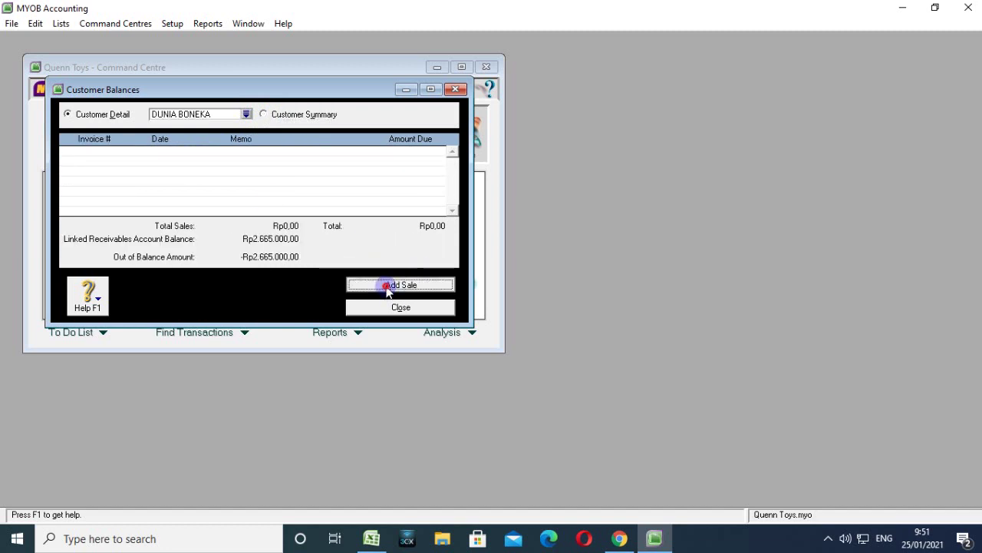
Confirm DUNIA BONEKA as the customer and set the sale date to 15/08/2017.
key("Tab")
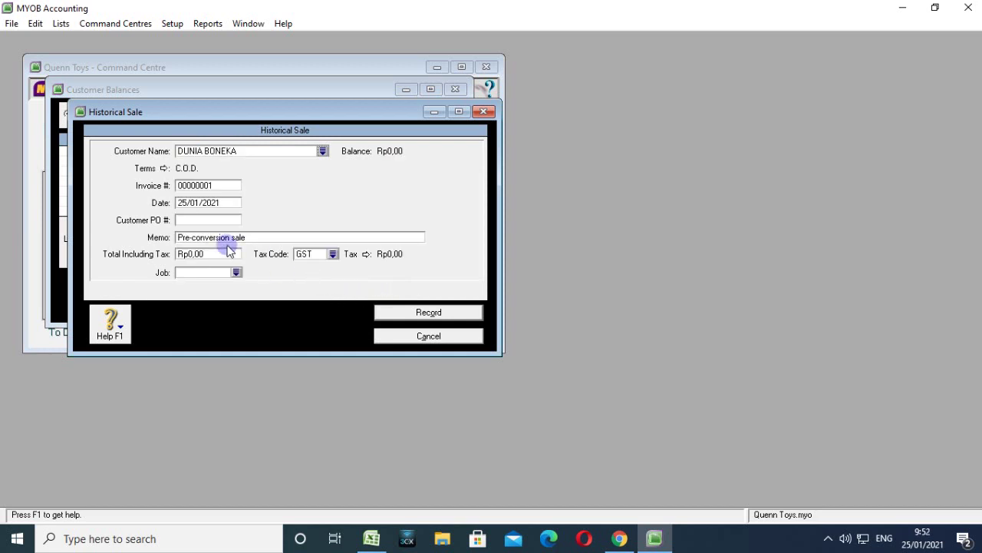
left_click_drag(221, 203, 177, 204)
left_click(186, 202)
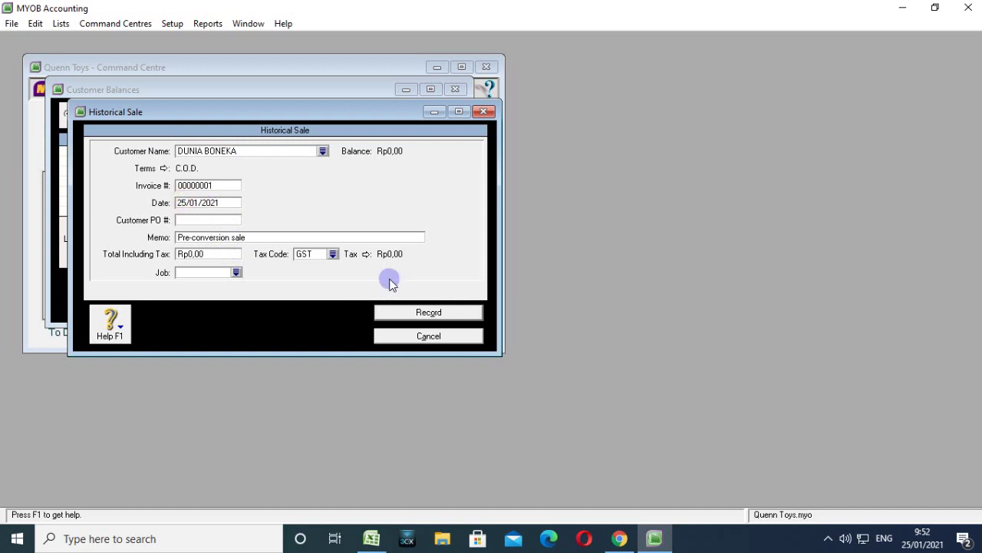
key("BackSpace")
key("BackSpace")
type("01")
key("BackSpace")
key("Left")
key("Left")
key("BackSpace")
type("5")
key("Right")
key("Right")
type("8")
key("Right")
key("Right")
key("Right")
key("Right")
key("BackSpace")
key("BackSpace")
type("17")
Enter the customer's PO number and bring up the sale's credit terms.
left_click(197, 220)
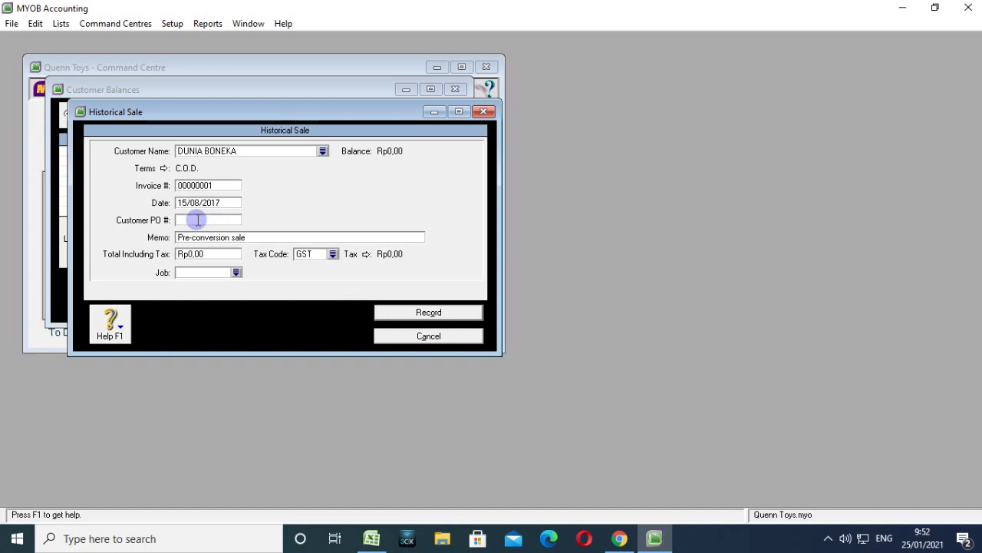
type("F")
type("Q")
type("-028")
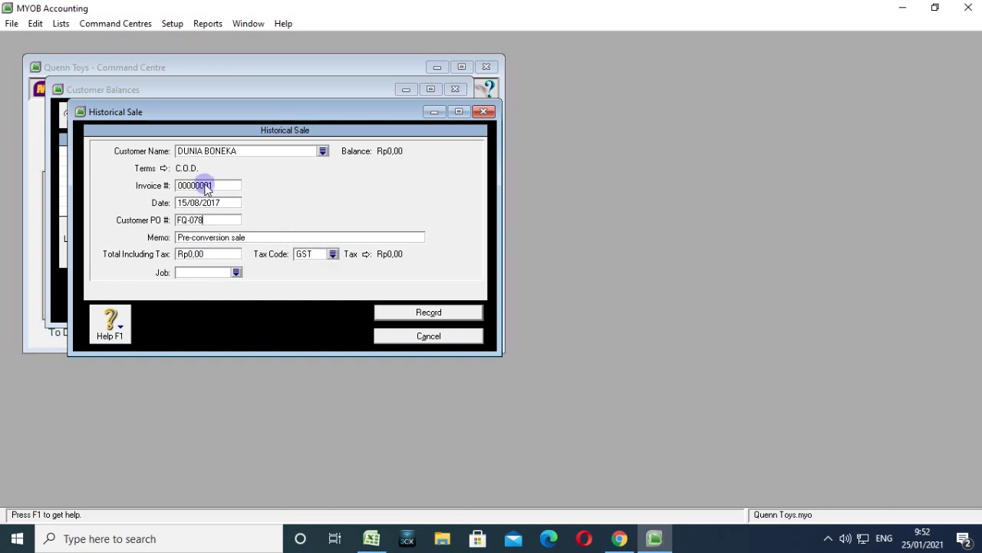
left_click(163, 168)
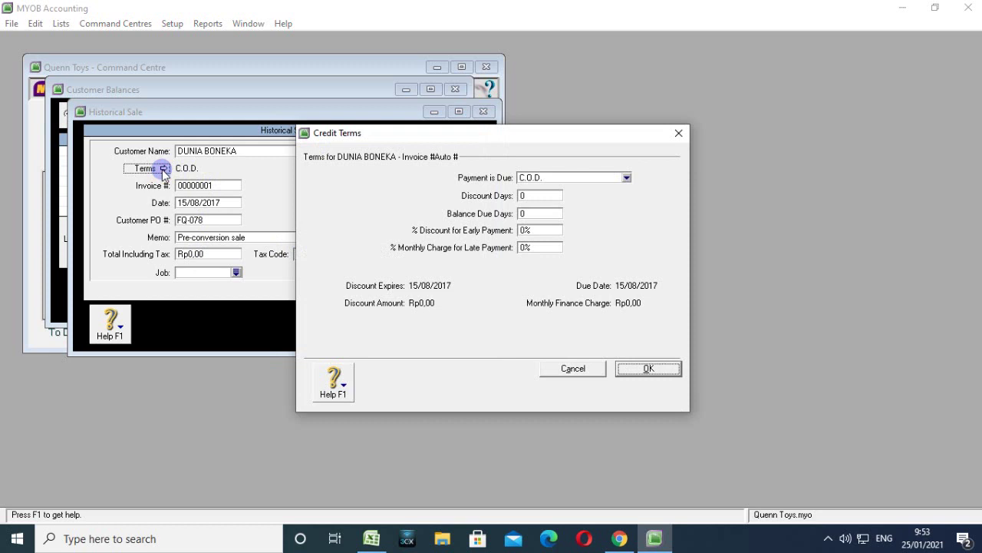
Make payment due in a given number of days: discount 10 days, balance 30 days.
left_click(626, 177)
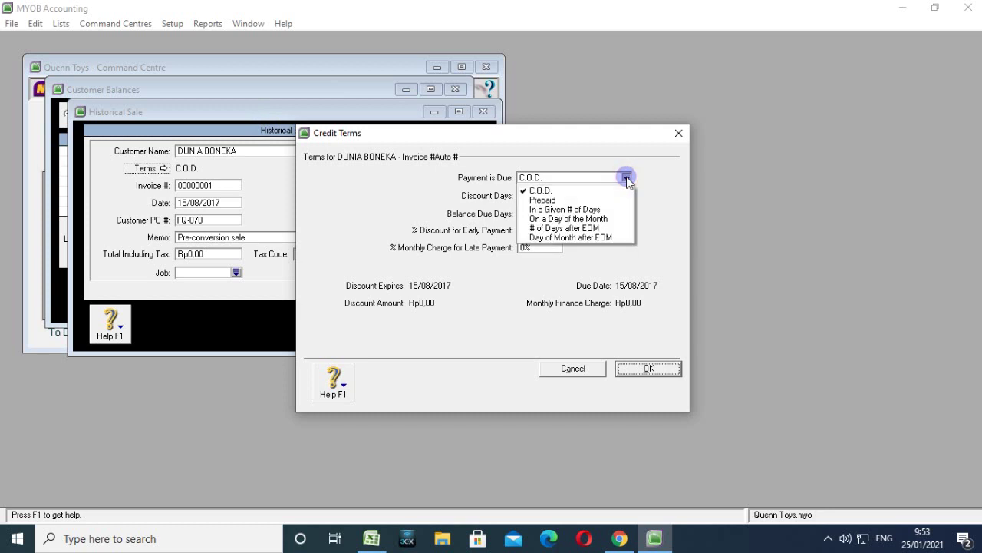
left_click(599, 209)
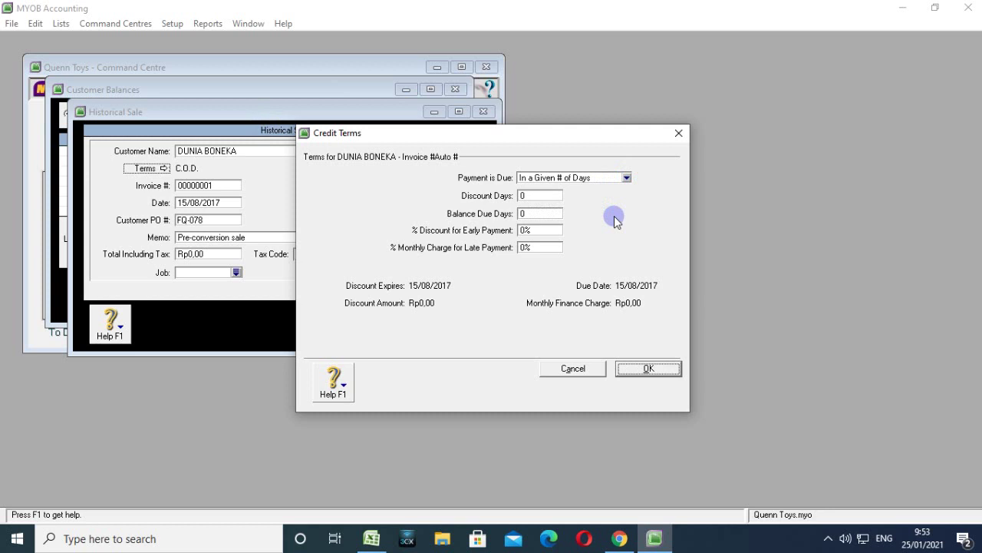
left_click(538, 195)
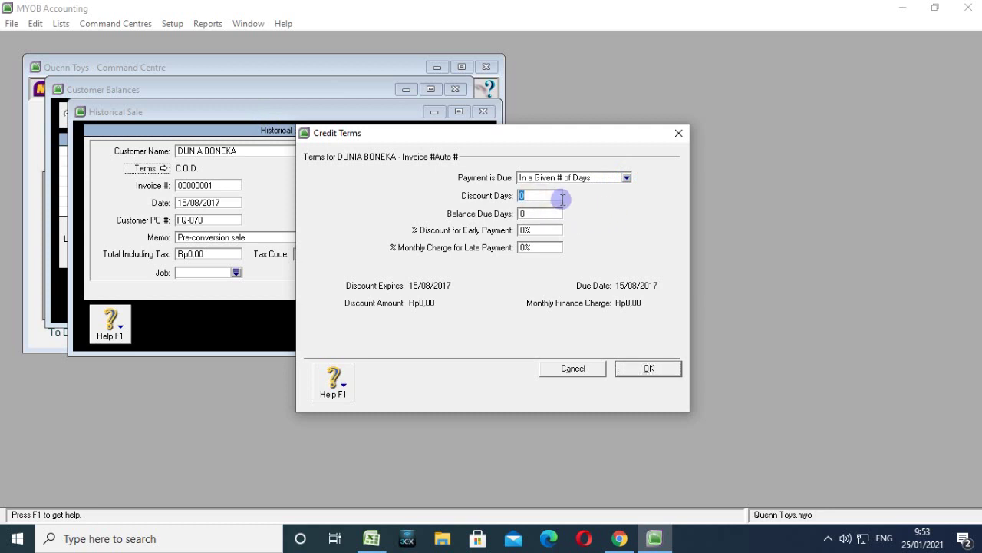
type("10")
left_click(540, 212)
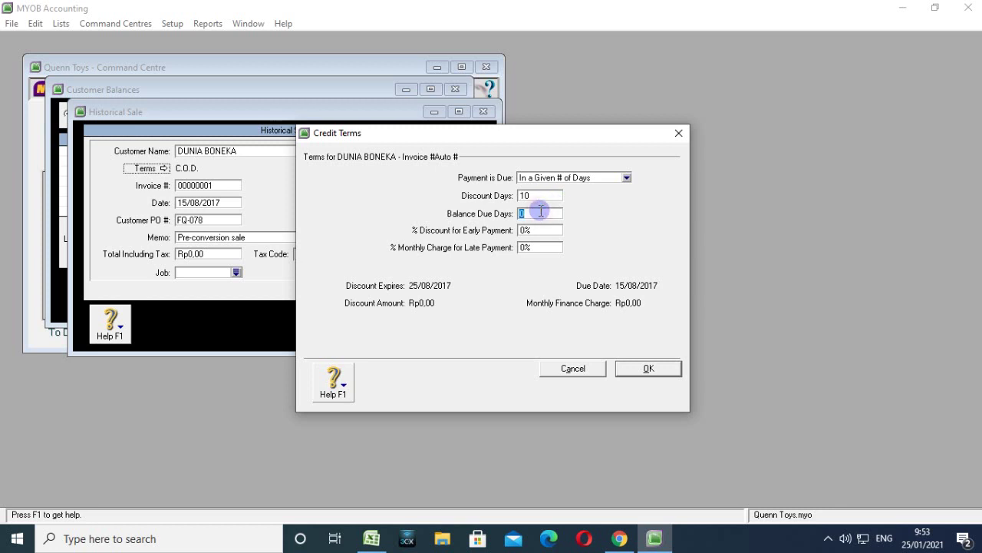
type("30")
left_click(528, 197)
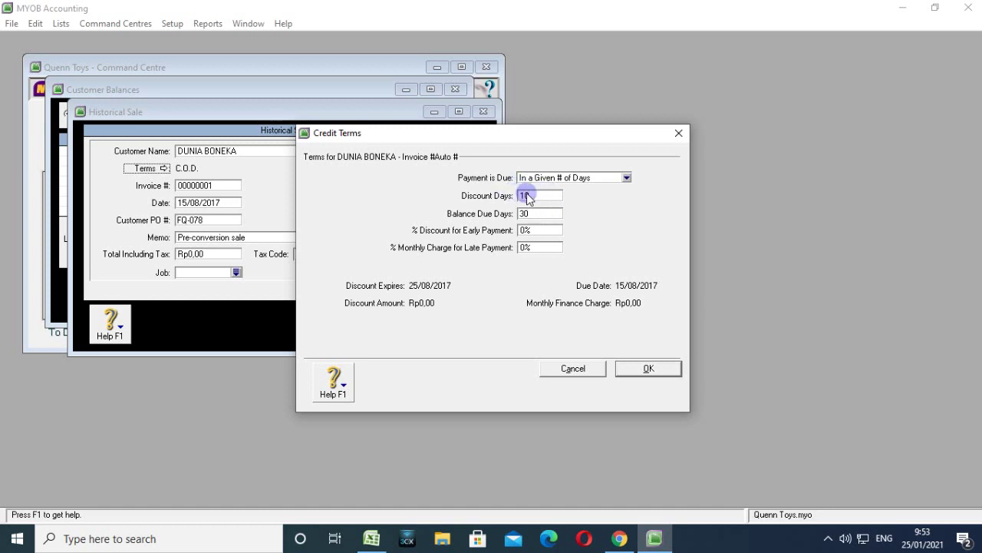
left_click(530, 215)
Set a 2% early payment discount and 1% monthly late charge, and confirm the terms.
left_click(540, 232)
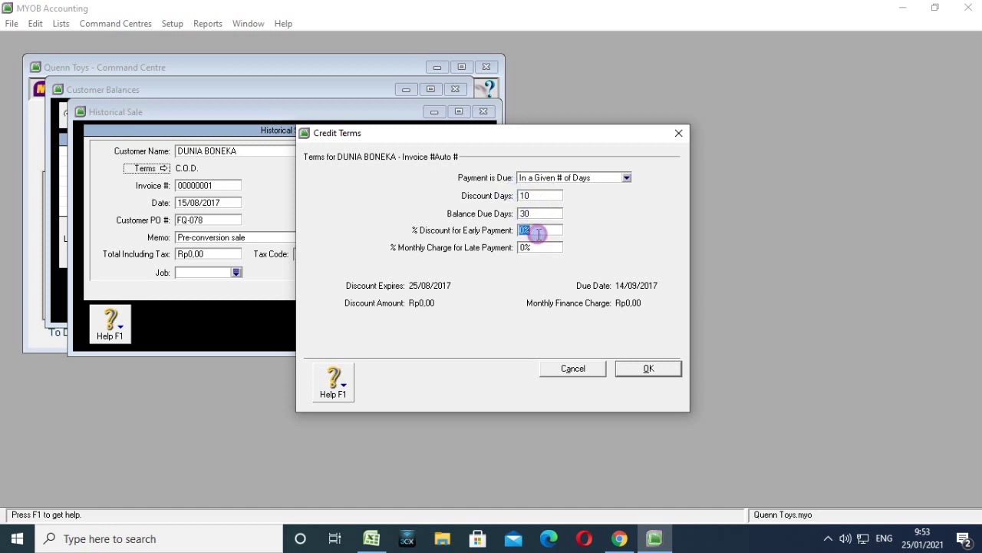
left_click(526, 232)
key("BackSpace")
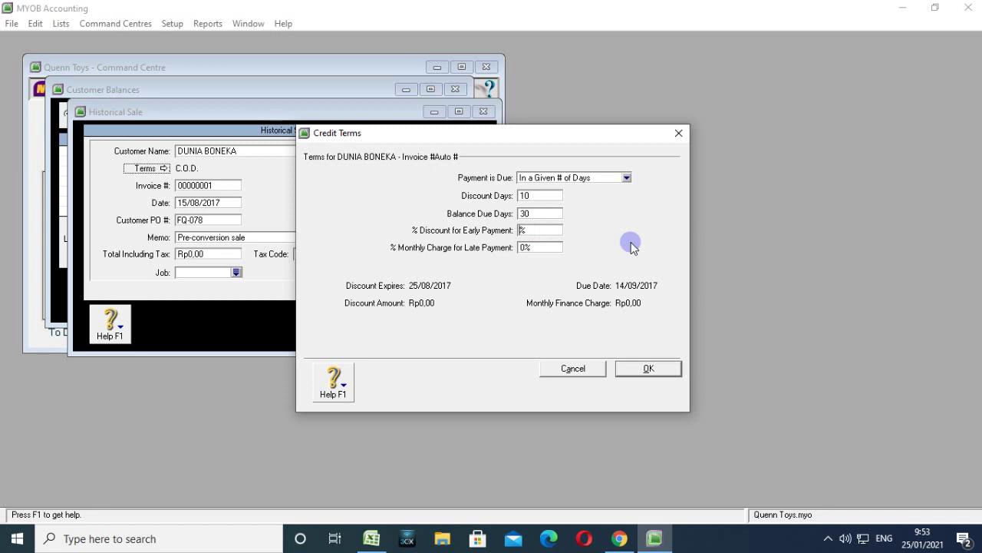
type("2")
left_click(521, 247)
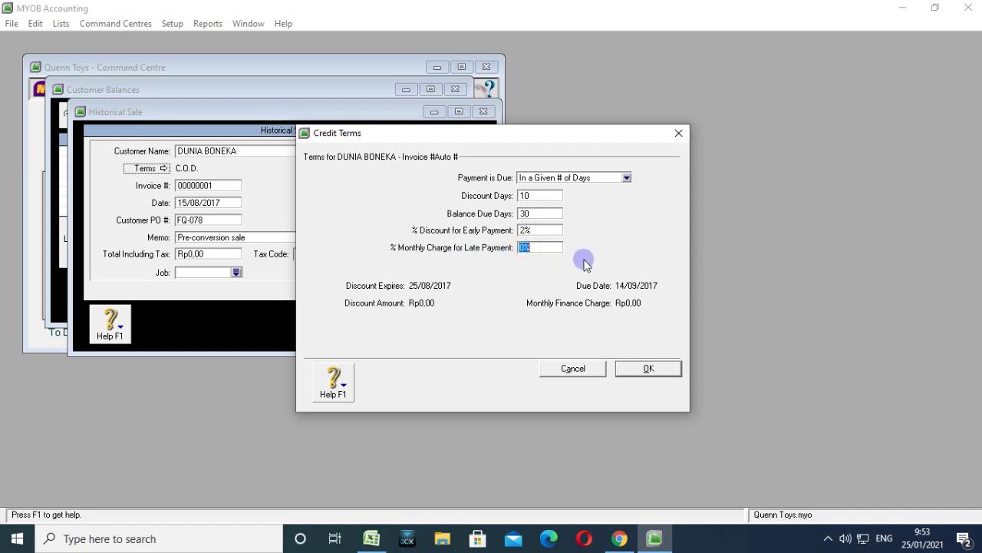
type("1")
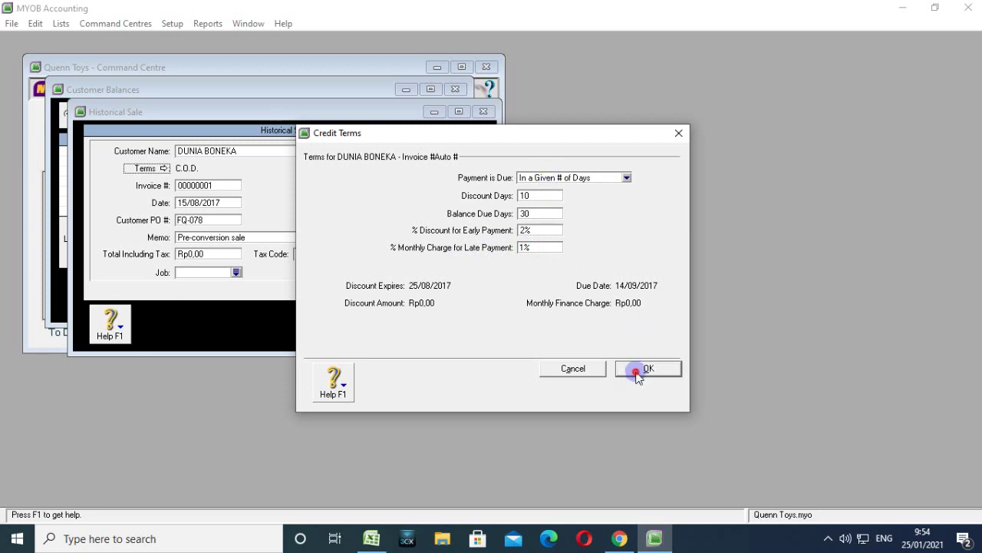
left_click(635, 371)
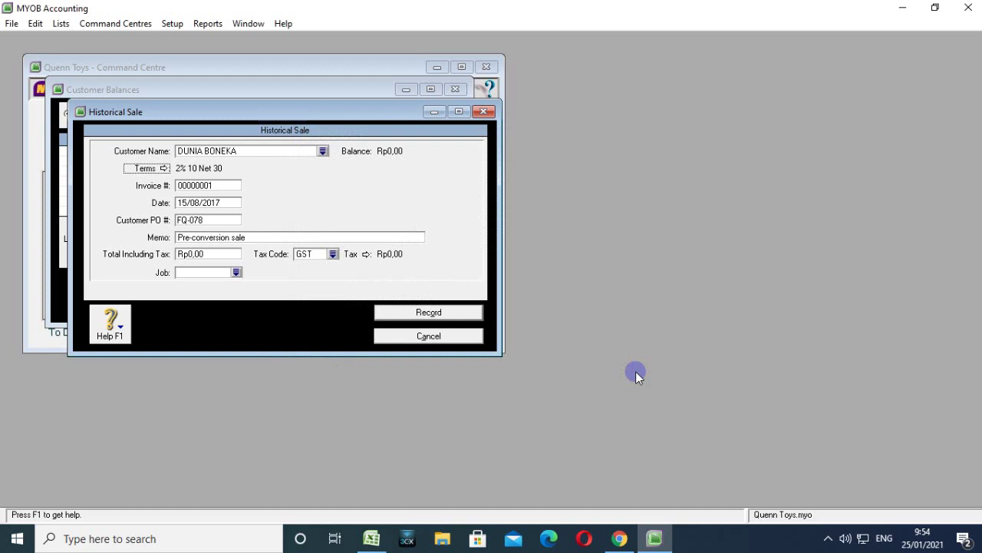
Enter the memo SALDO AWAL PITANG DAGANG on DUNIA BONEKA's opening sale.
left_click(210, 241)
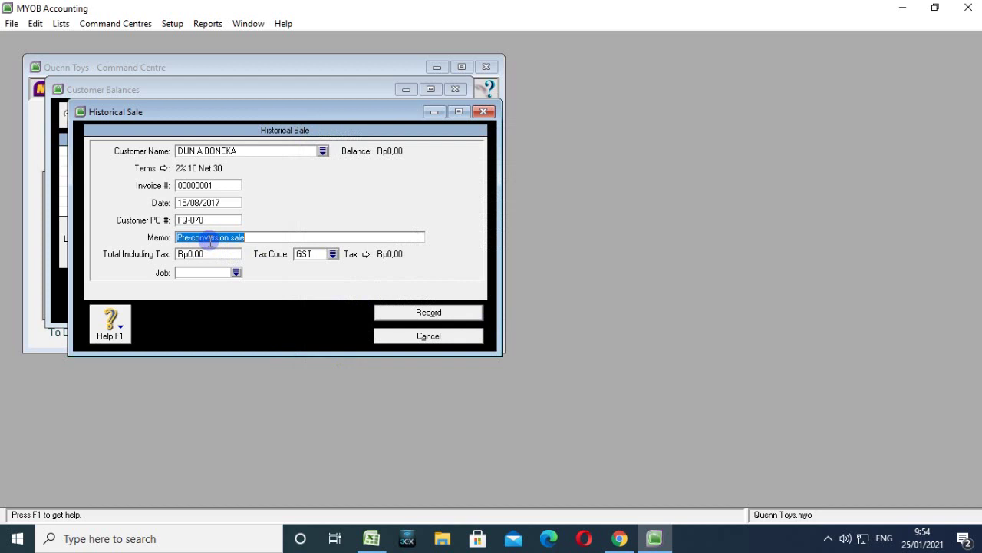
type("sALDO")
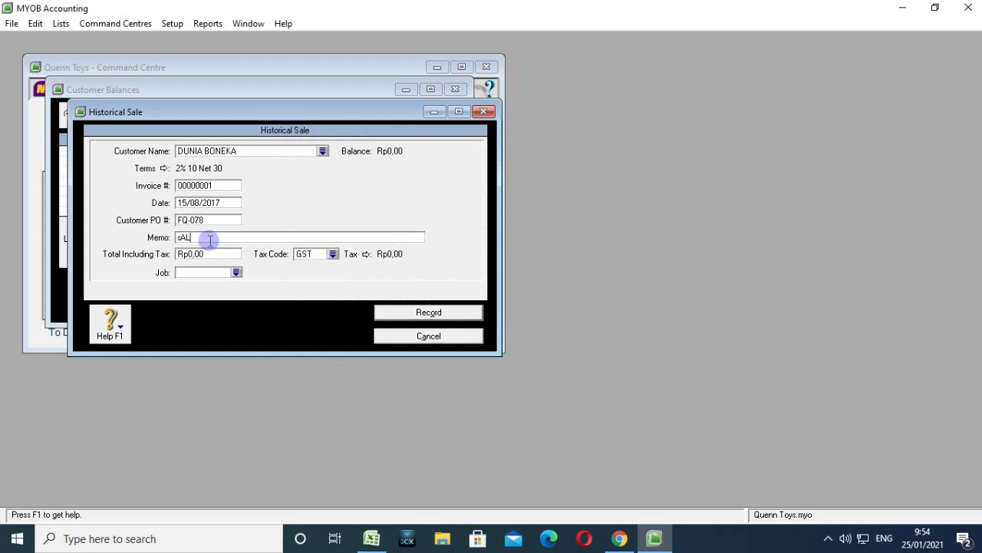
key("BackSpace")
key("BackSpace")
key("BackSpace")
key("BackSpace")
key("BackSpace")
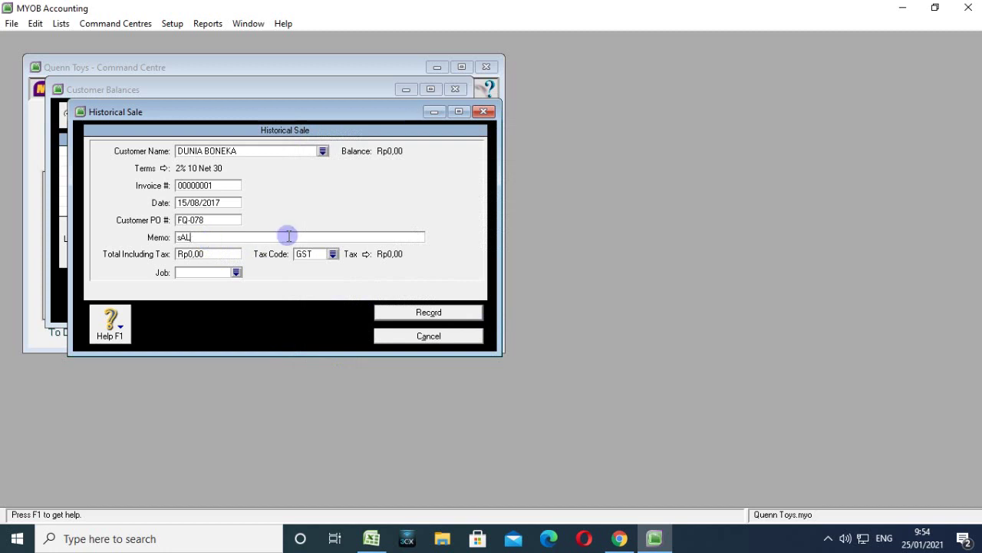
type("SALDO AWAL PITANG DA")
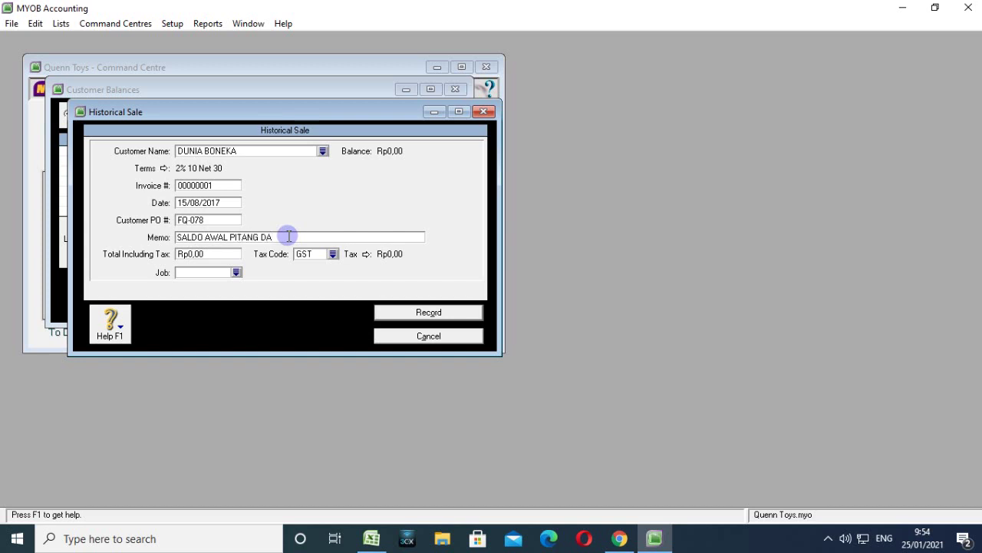
key("BackSpace")
key("BackSpace")
type("DAGANG")
Set the total to Rp435.000,00 with tax code N-T and record the historical sale.
left_click(204, 261)
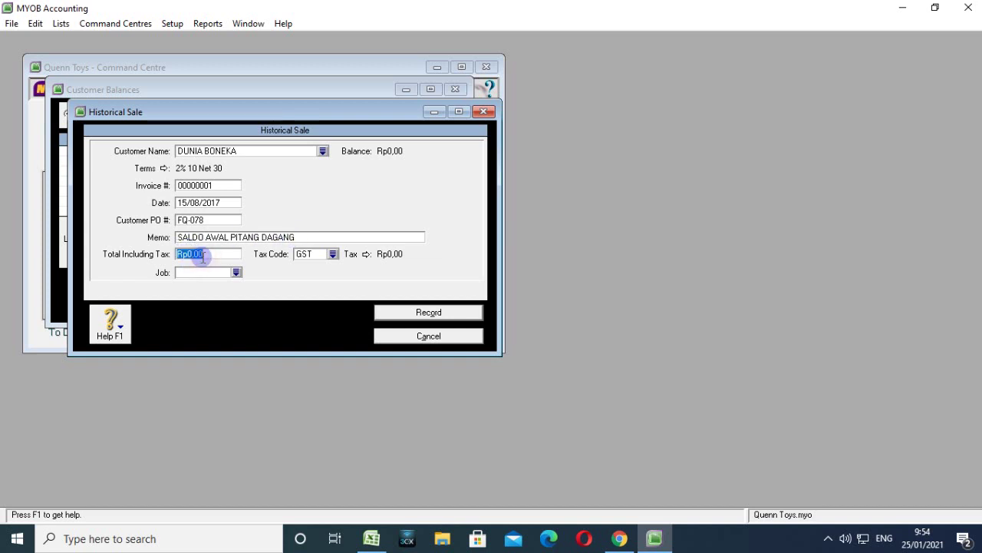
type("435000")
left_click(333, 253)
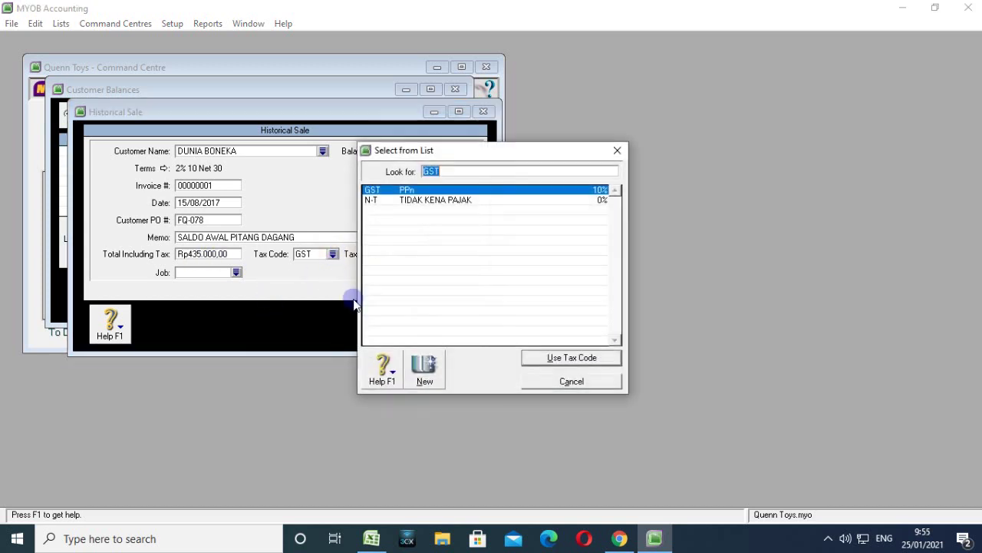
left_click(414, 201)
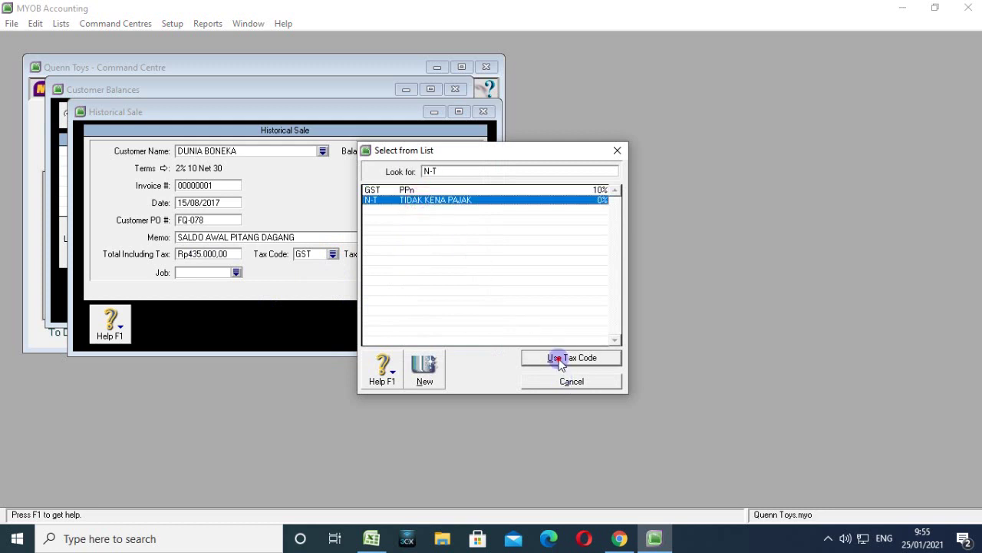
left_click(559, 360)
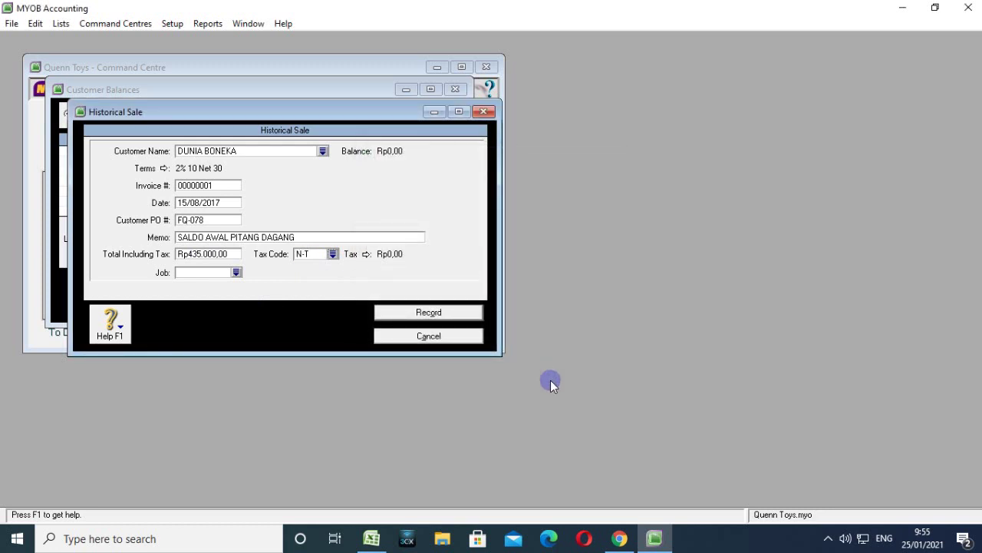
left_click(420, 313)
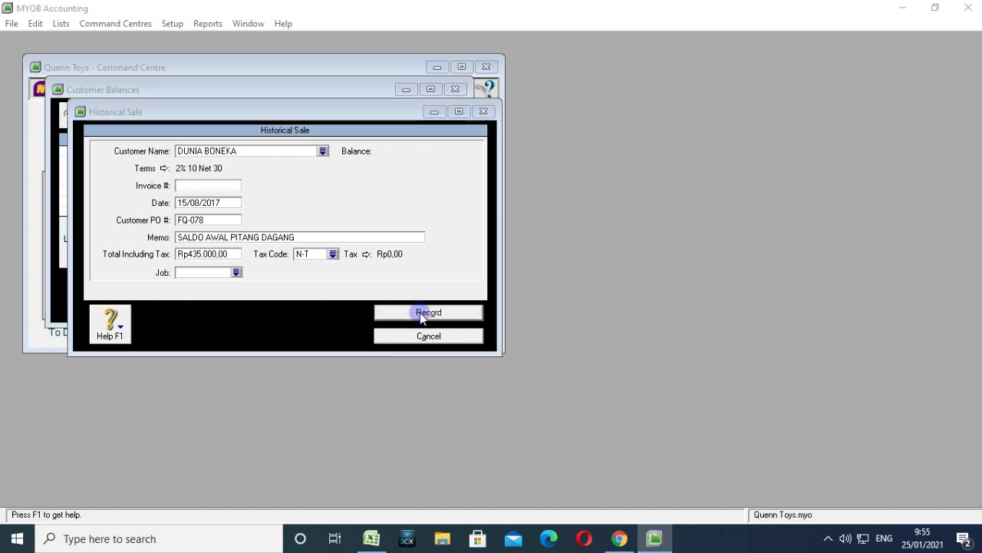
left_click(502, 317)
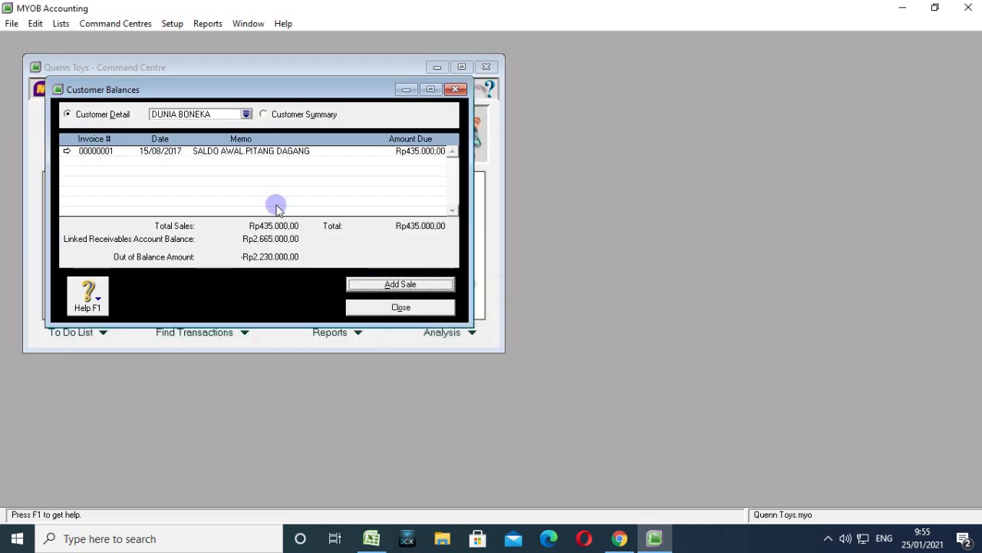
left_click(246, 114)
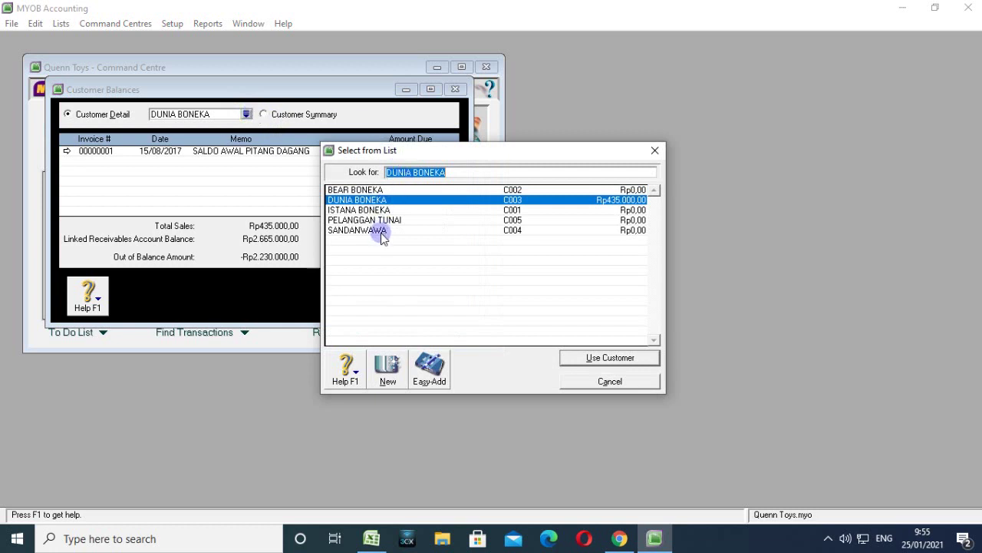
Select BEAR BONEKA and add historical sale invoice 00000002, then bring up its credit terms.
left_click(376, 190)
left_click(586, 356)
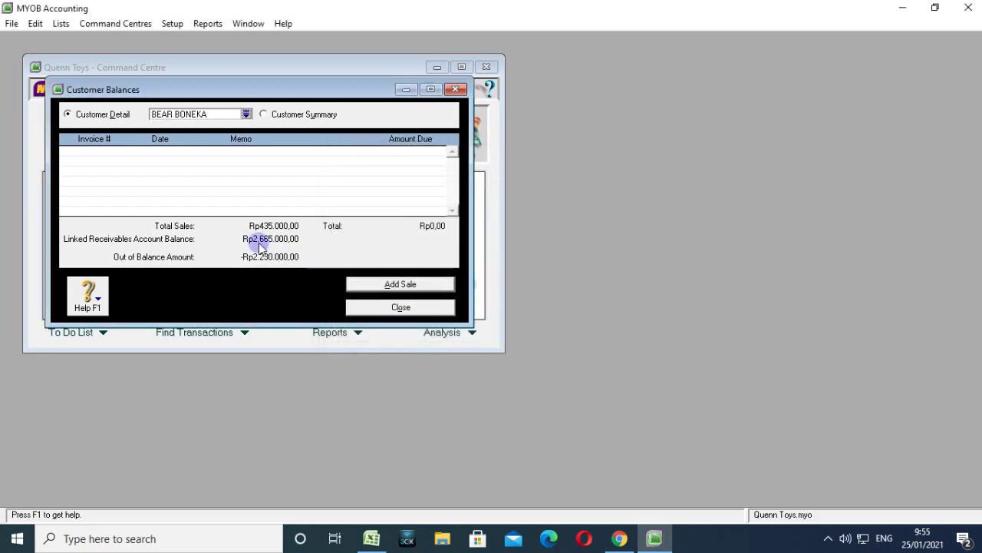
left_click(359, 283)
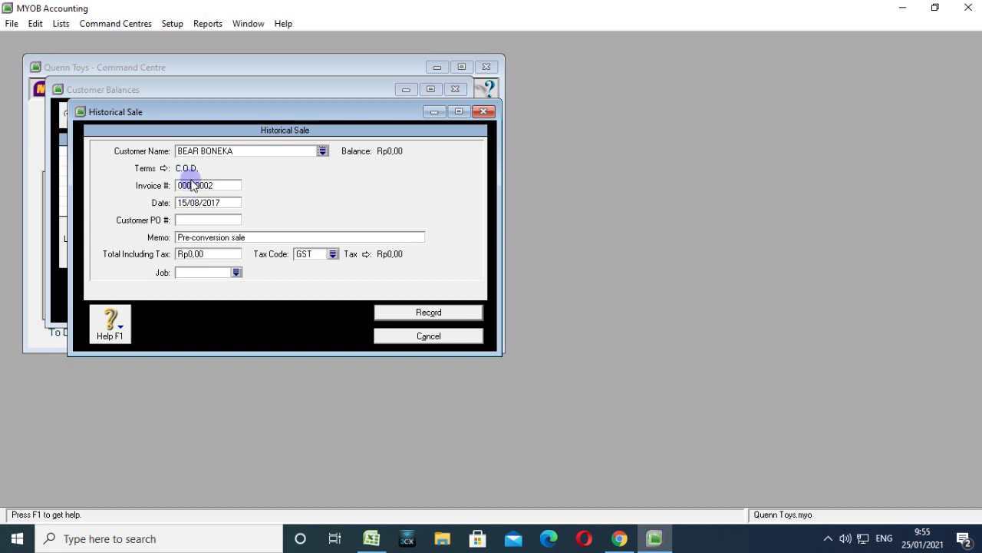
left_click(163, 168)
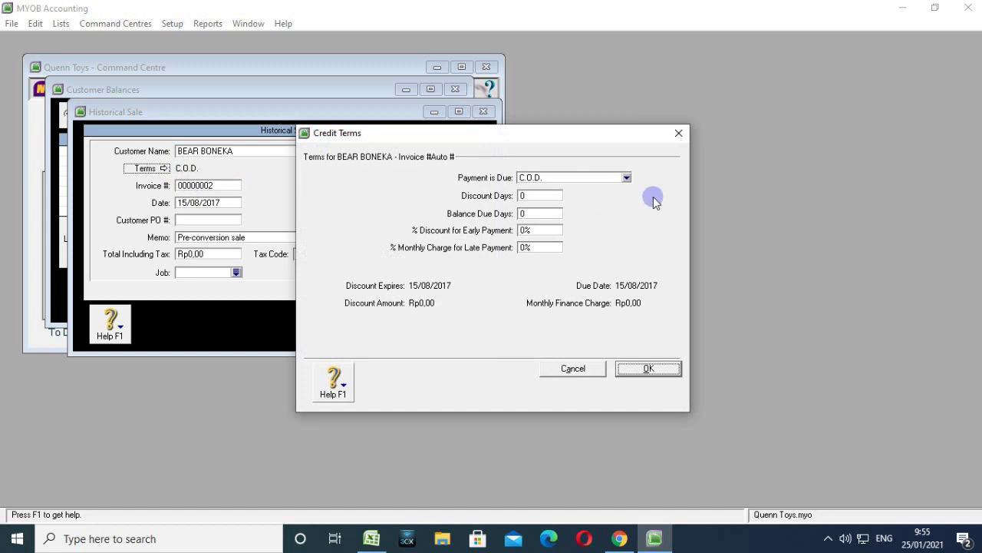
Set terms to due in days: 10 discount days, 30 balance days, 2% discount, 1% monthly charge.
left_click(627, 177)
left_click(560, 209)
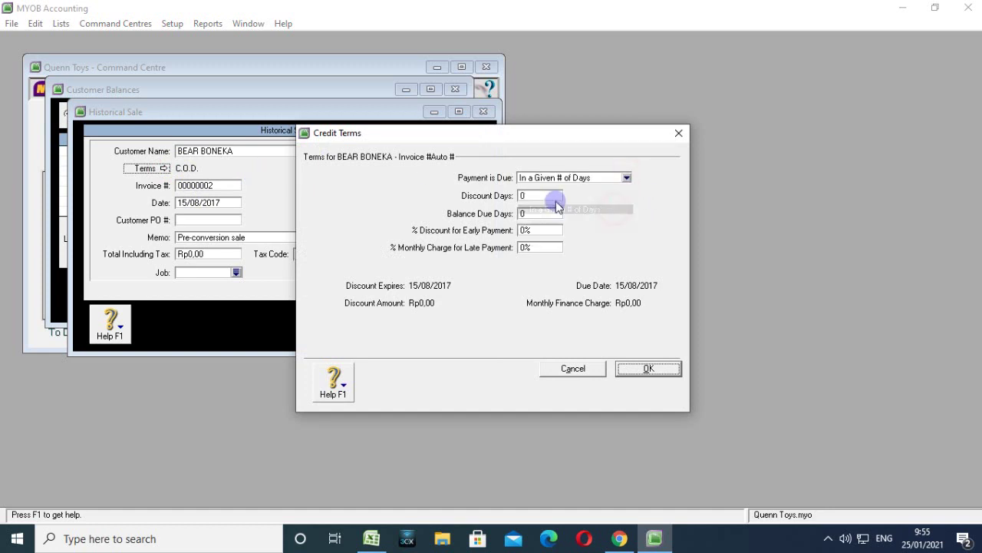
left_click(548, 196)
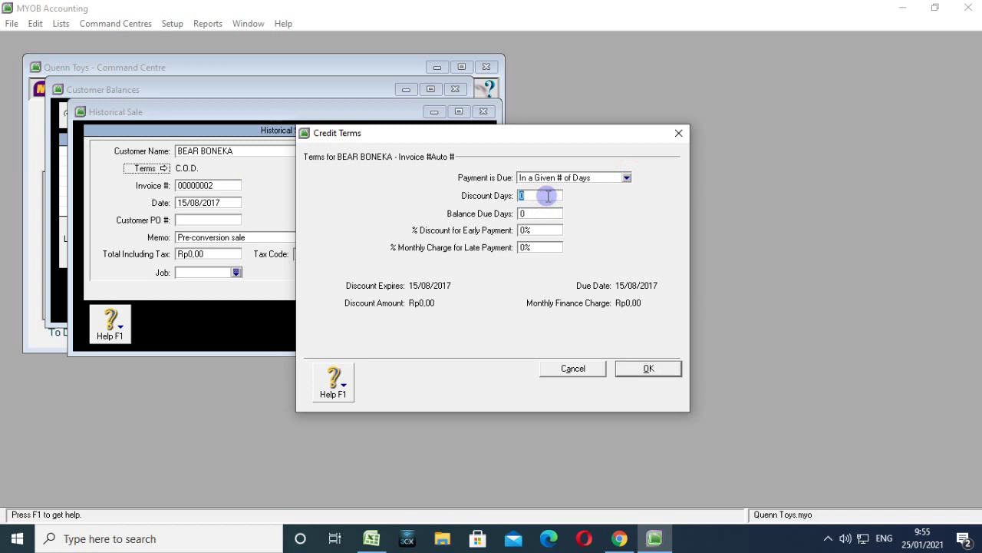
type("10")
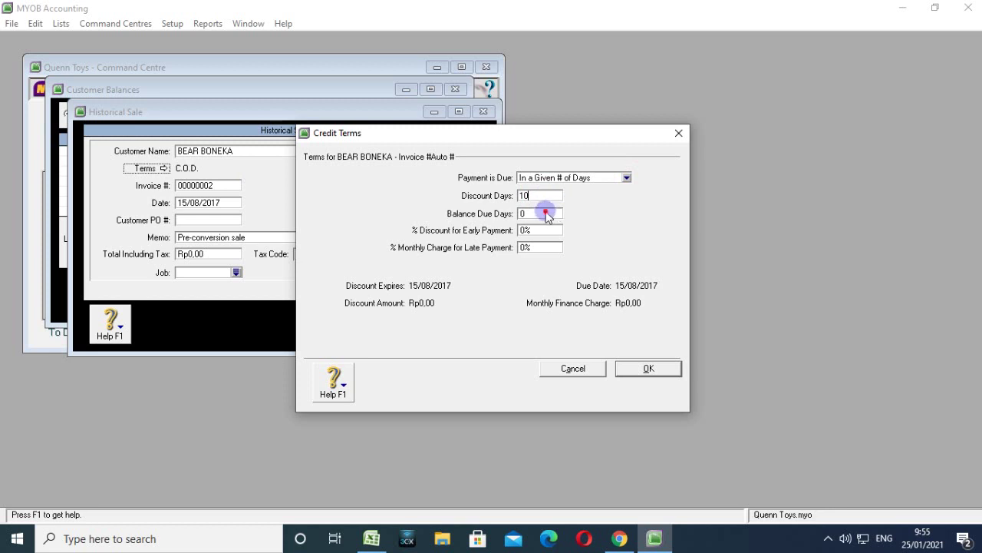
left_click(547, 213)
type("30")
left_click(533, 230)
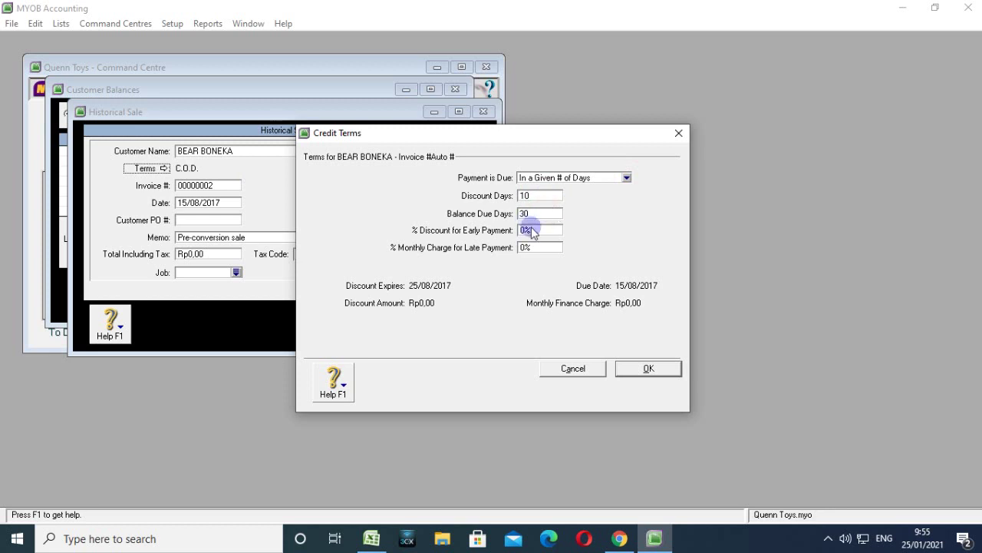
type("2")
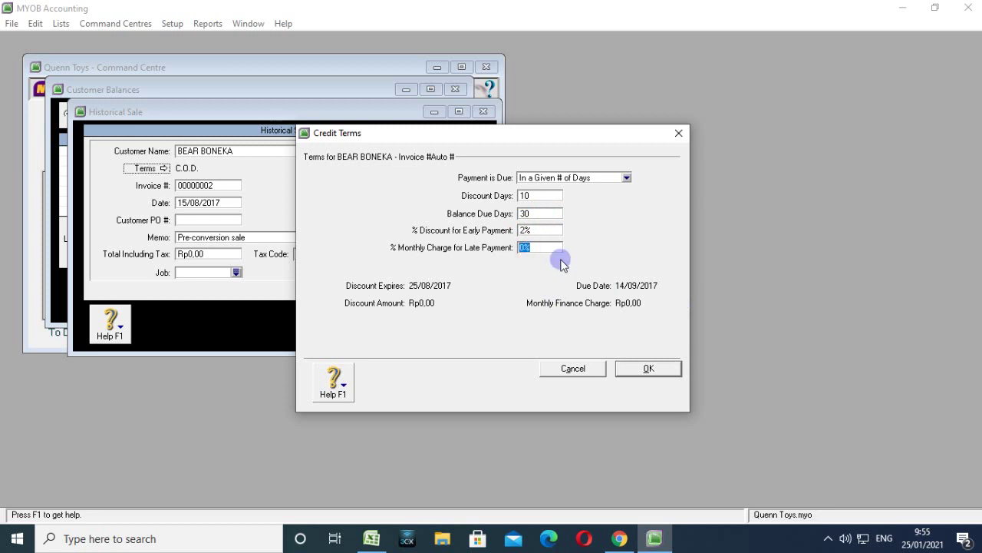
type("1")
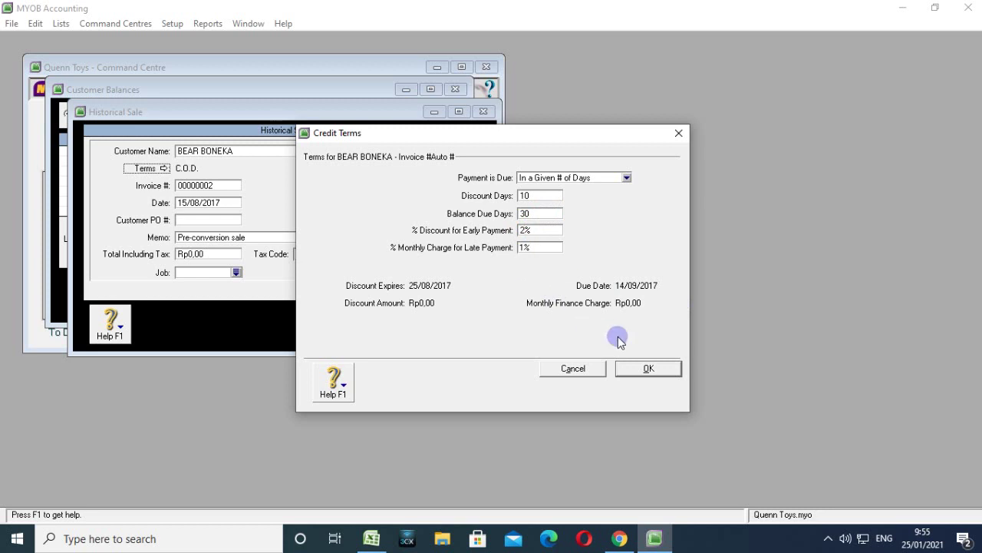
left_click(636, 371)
left_click(180, 203)
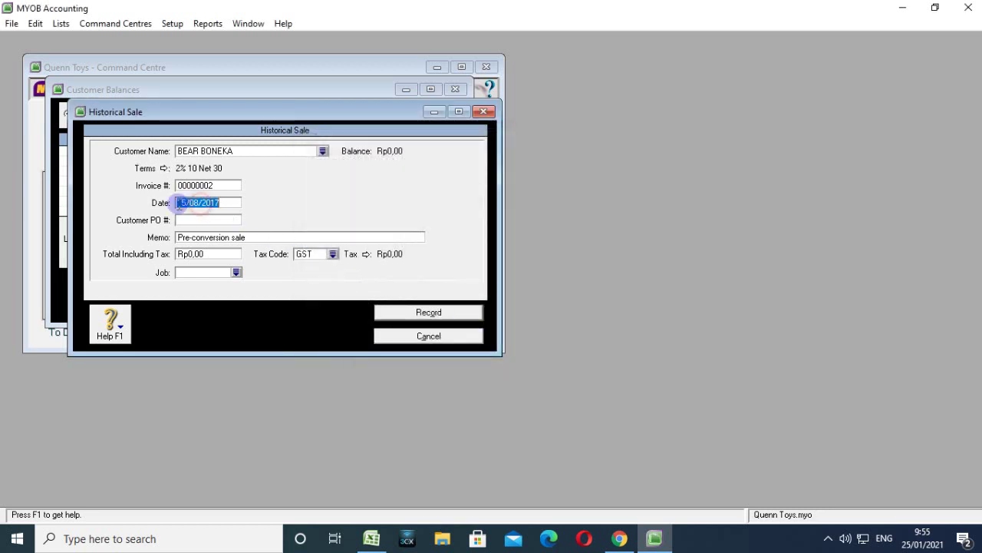
Change the date to 20/08/2017, PO to FQ-088 and memo to SALDO AWAL PIUTANG DAGANG.
left_click(185, 203)
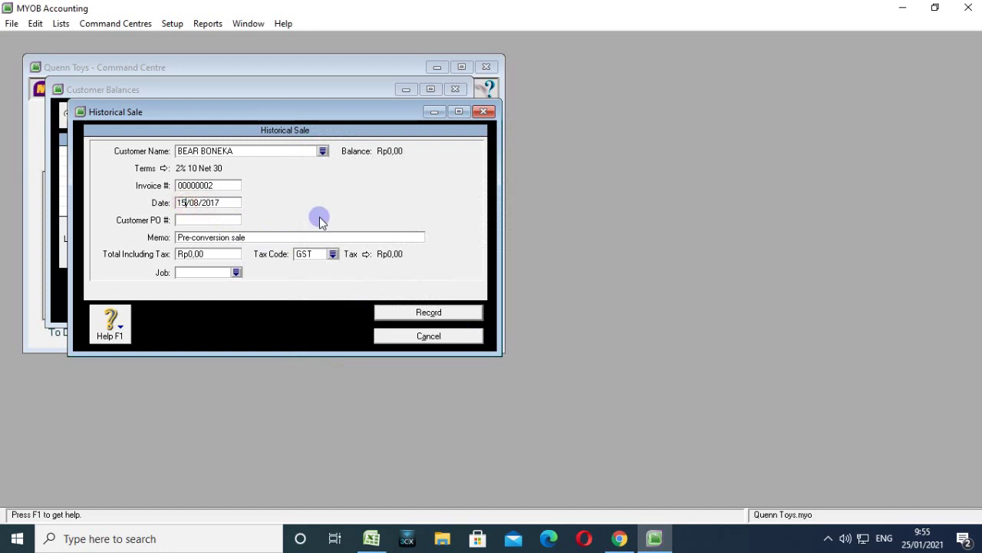
key("BackSpace")
key("BackSpace")
type("2")
type("0")
type("F")
type("Q")
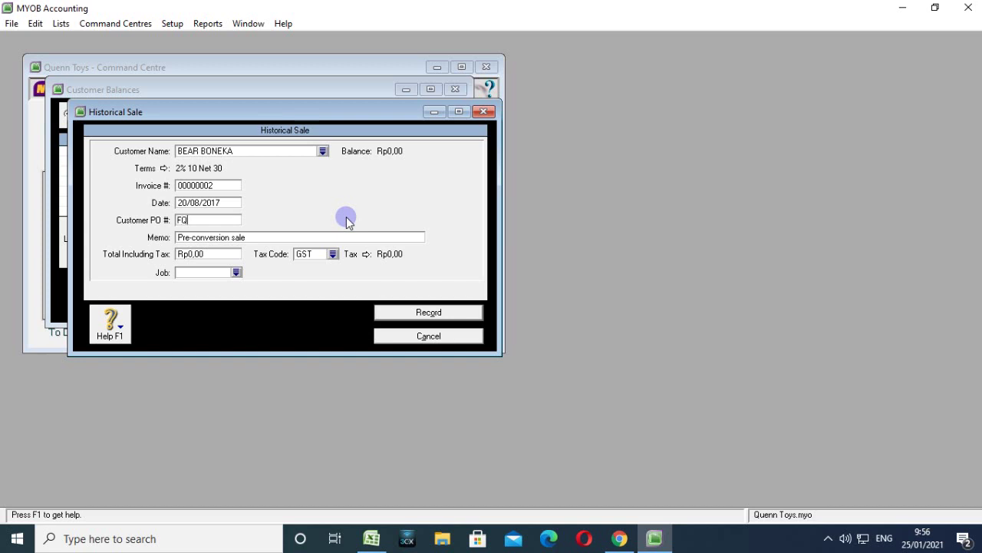
type("-088")
left_click(318, 235)
type("SAL")
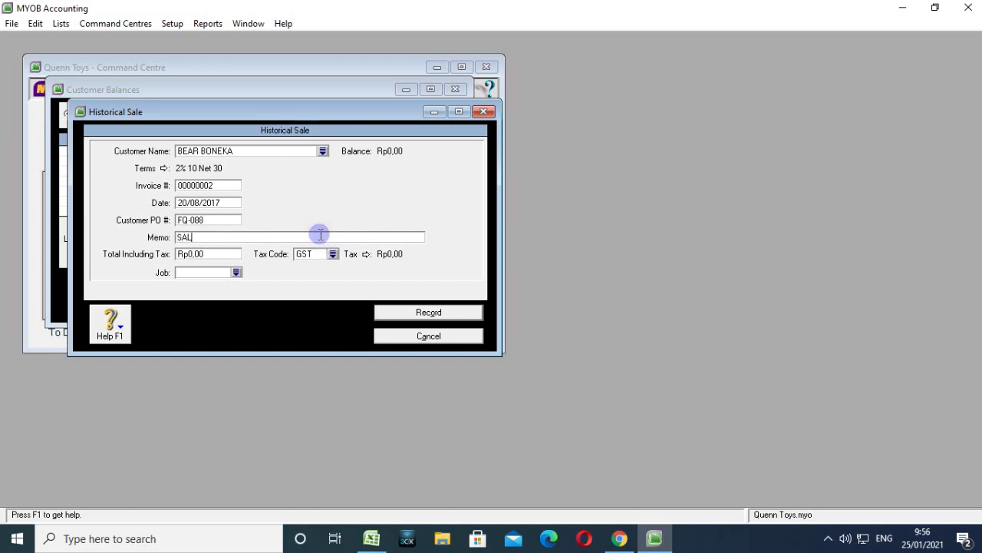
type("DO AWAL PIUTANG DAGANG")
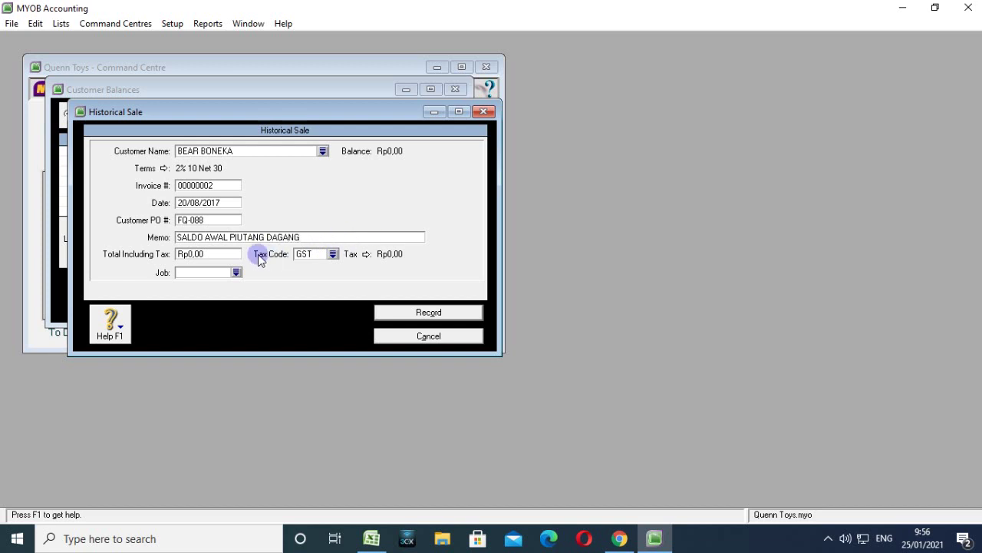
Enter a total of Rp445.000,00 with tax code N-T and record BEAR BONEKA's sale.
left_click(222, 254)
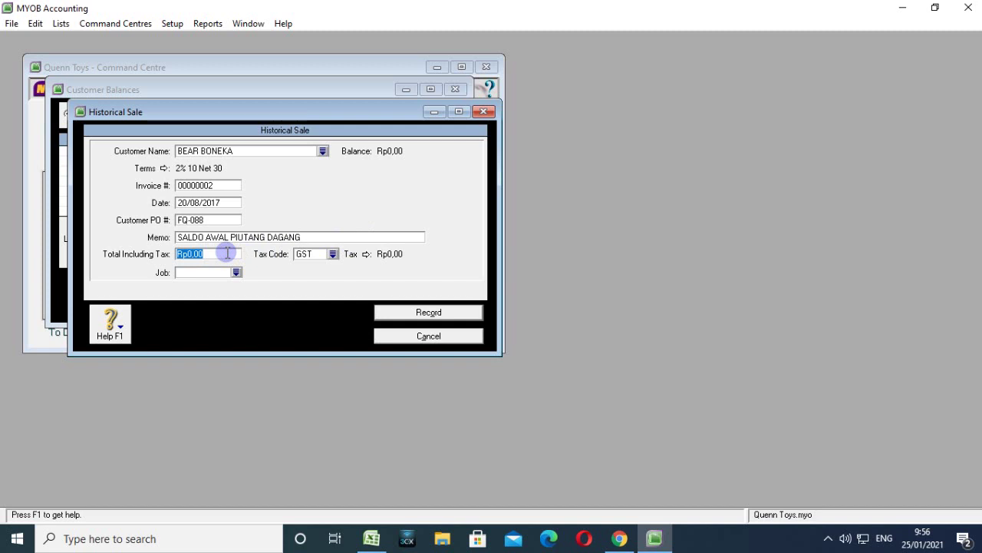
type("445")
key("BackSpace")
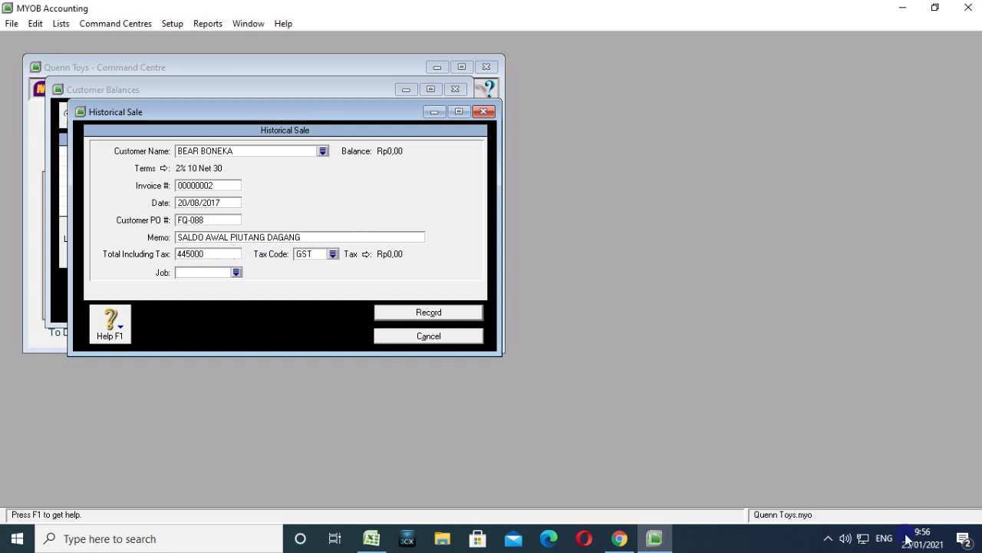
left_click(332, 254)
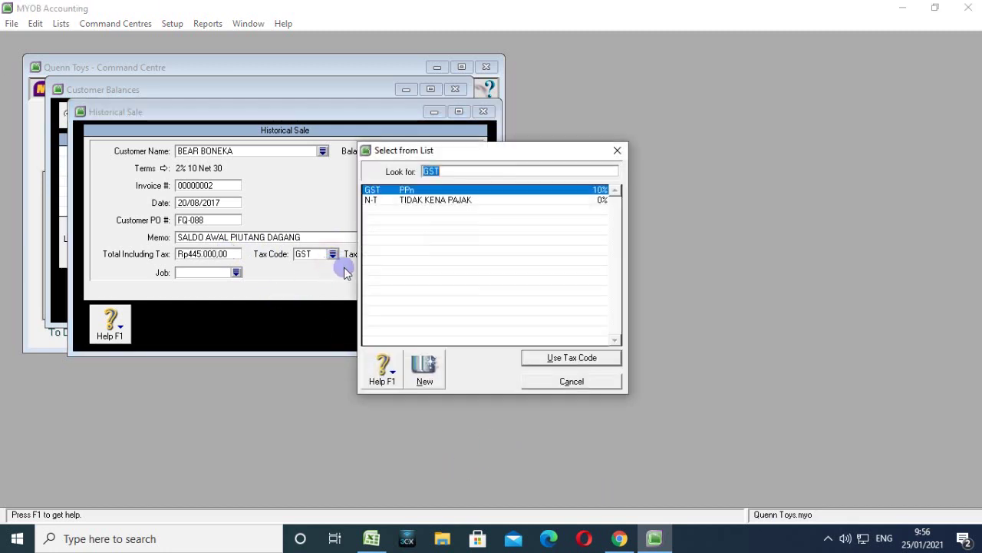
left_click(393, 201)
left_click(572, 358)
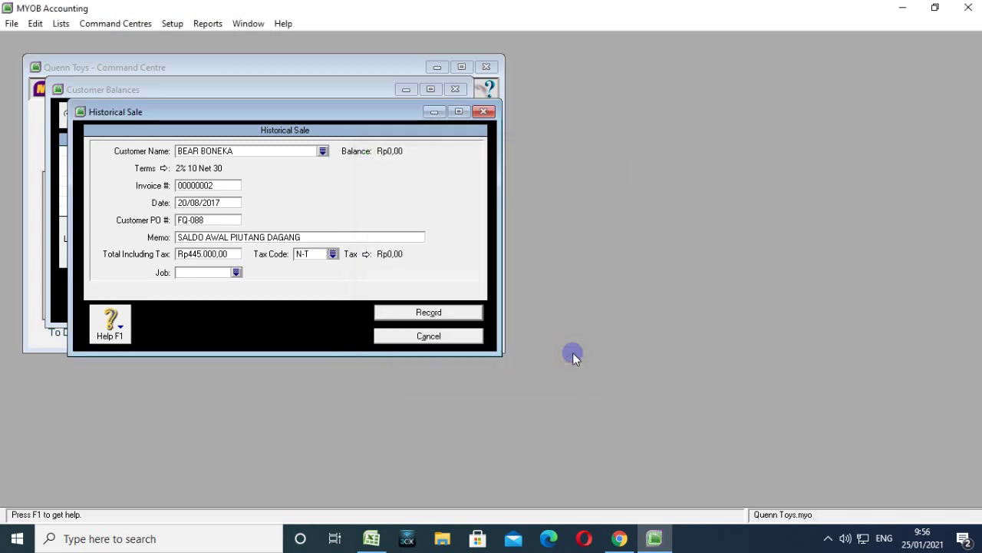
left_click(442, 323)
left_click(503, 316)
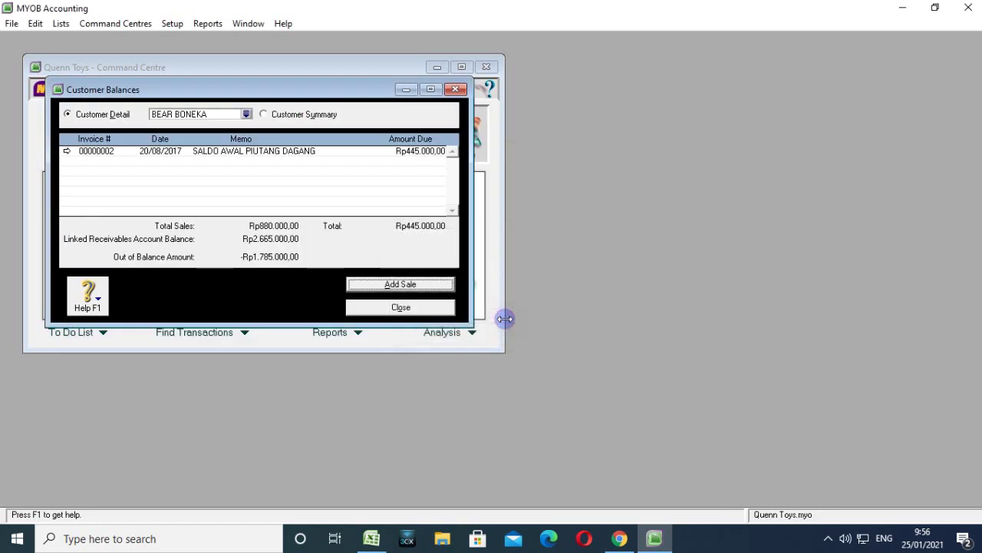
Switch to ISTANA BONEKA to view its outstanding invoices, then close Customer Balances.
left_click(246, 114)
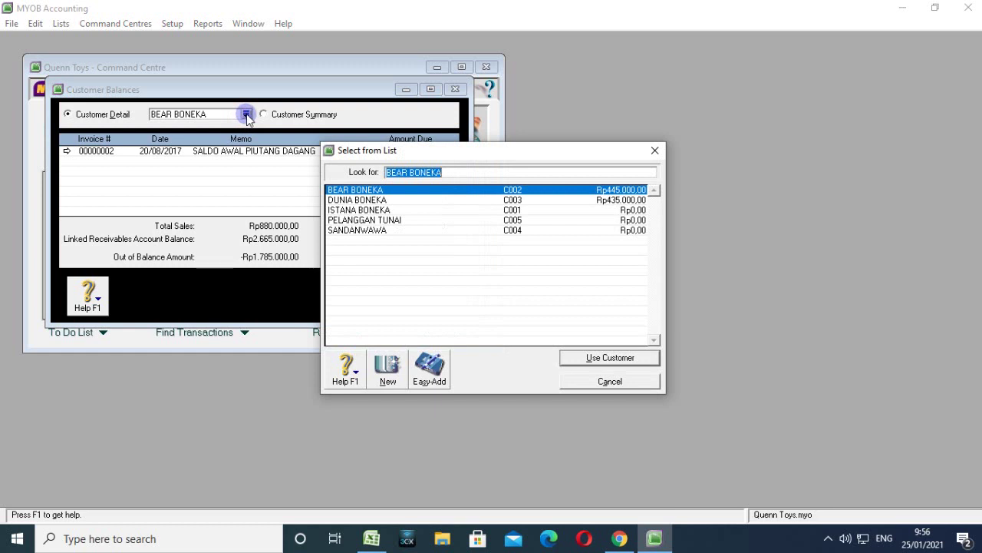
left_click(341, 200)
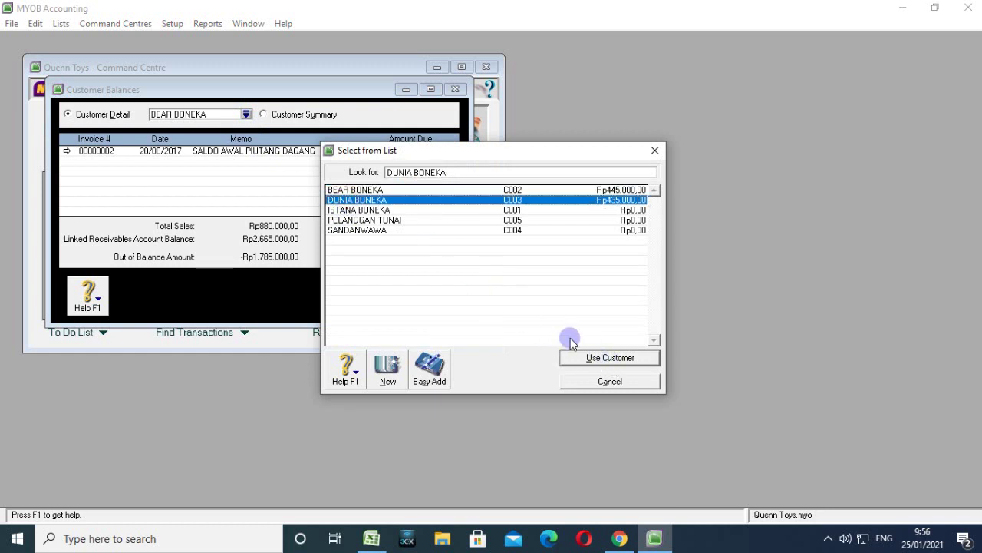
left_click(384, 211)
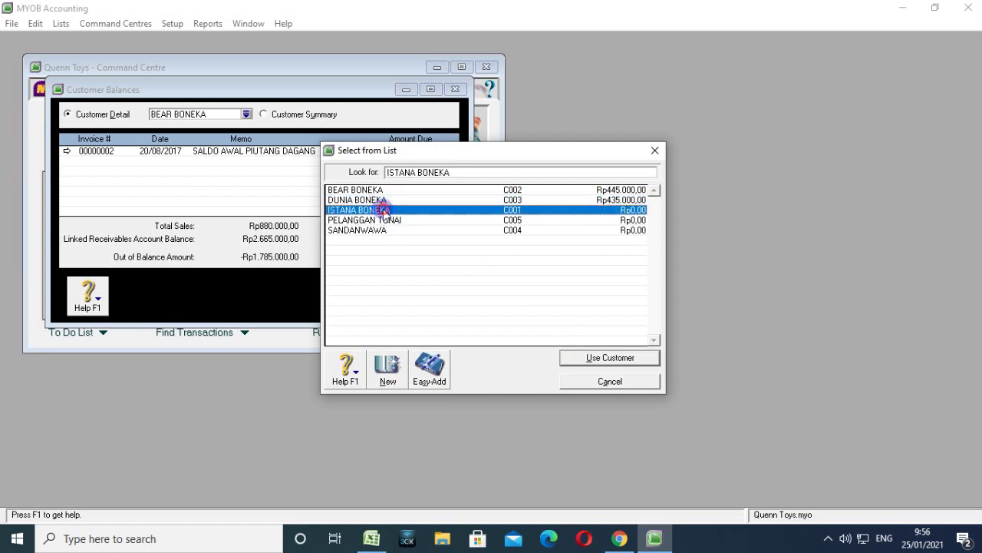
double_click(383, 210)
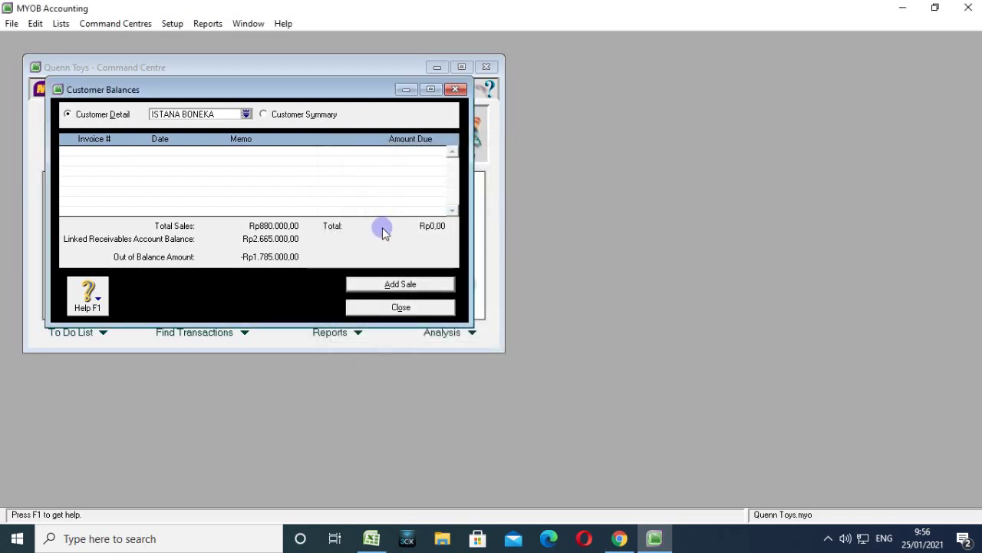
left_click(246, 113)
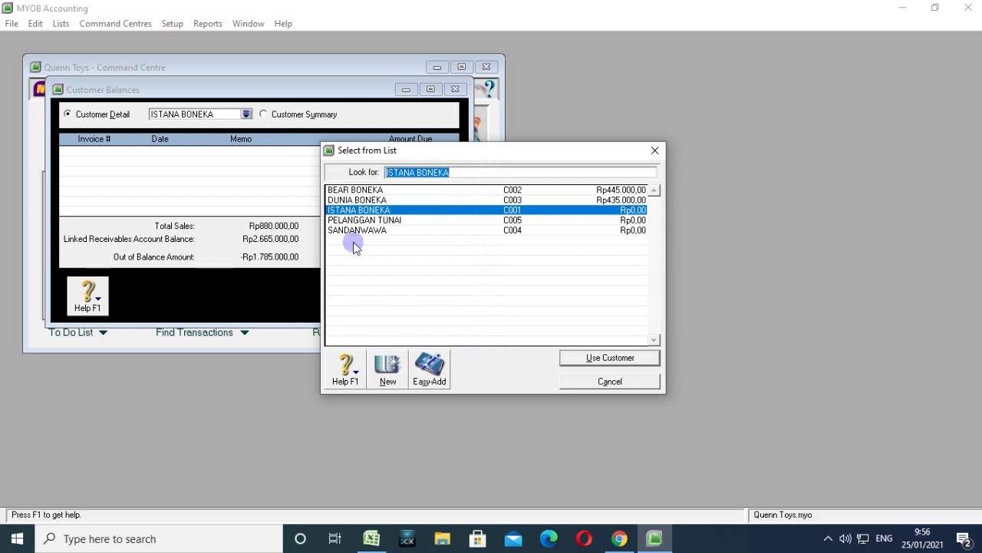
left_click(436, 201)
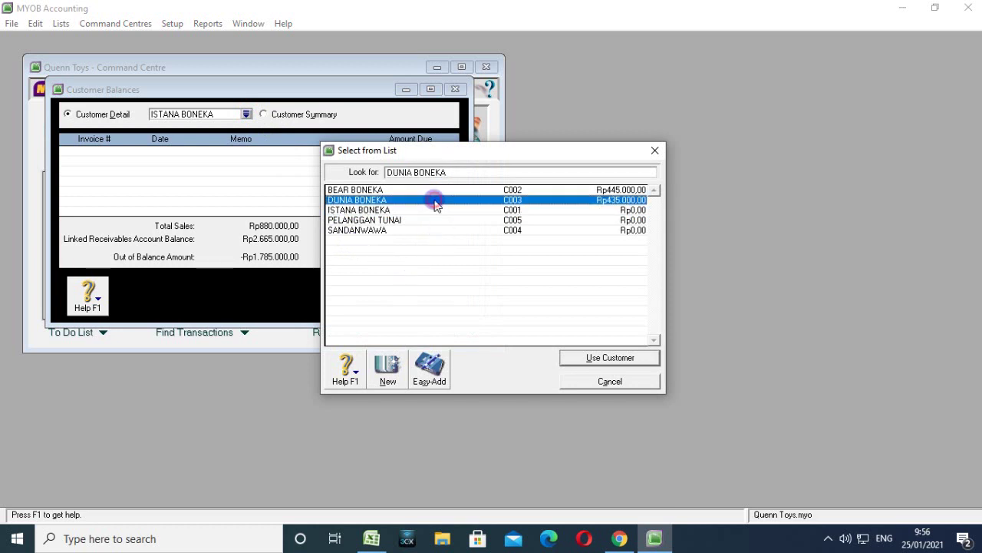
left_click(426, 210)
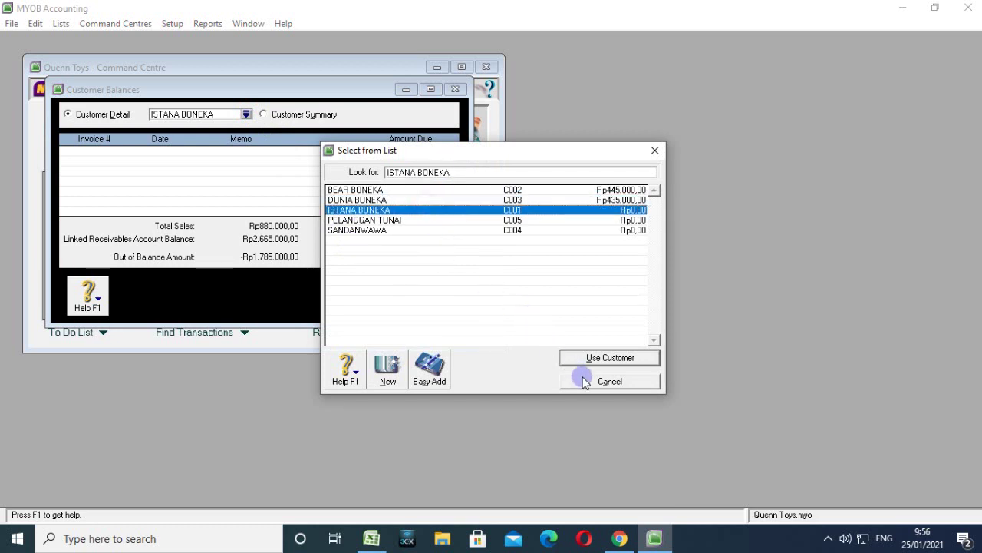
left_click(583, 382)
left_click(427, 308)
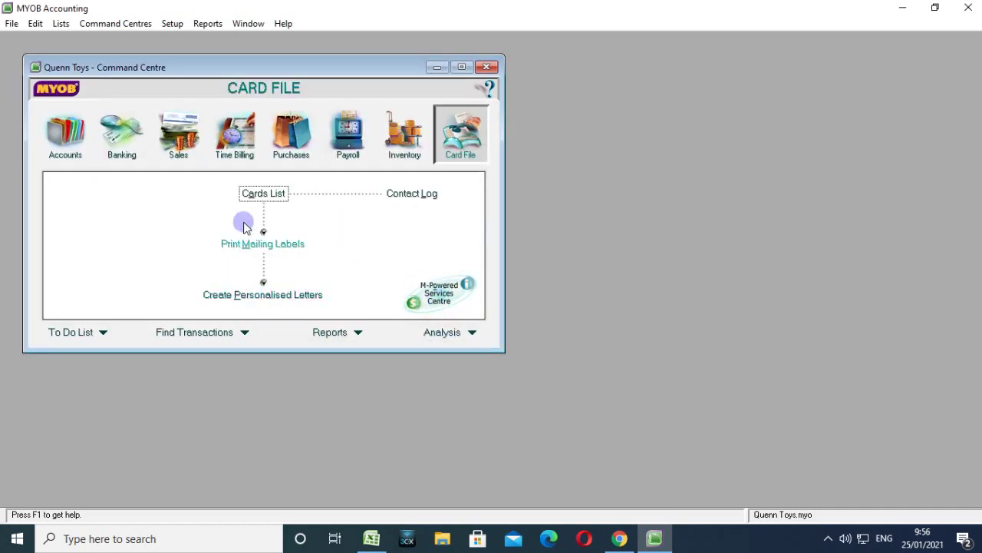
Open Customer Balances through Setup > Balances.
left_click(256, 194)
left_click(436, 375)
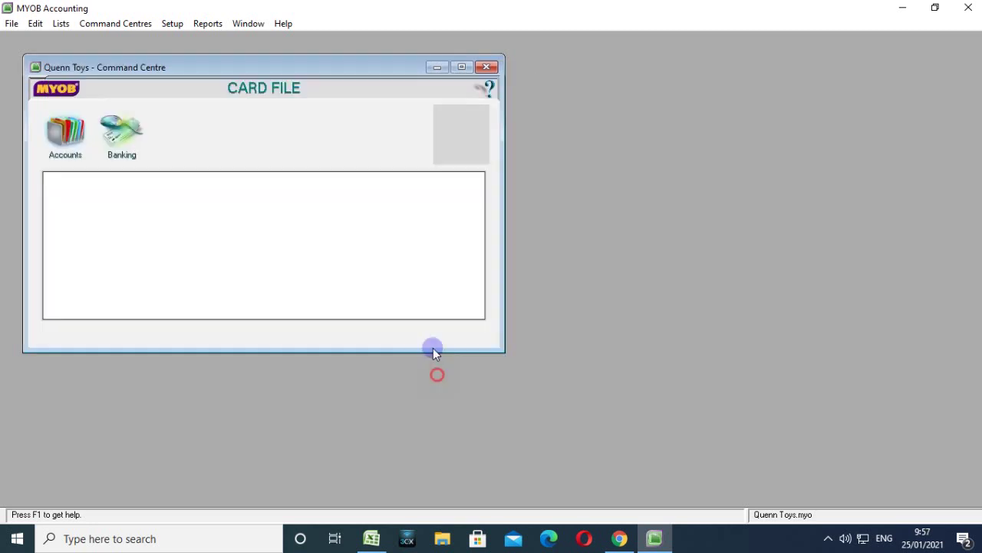
left_click(172, 23)
mouse_move(244, 69)
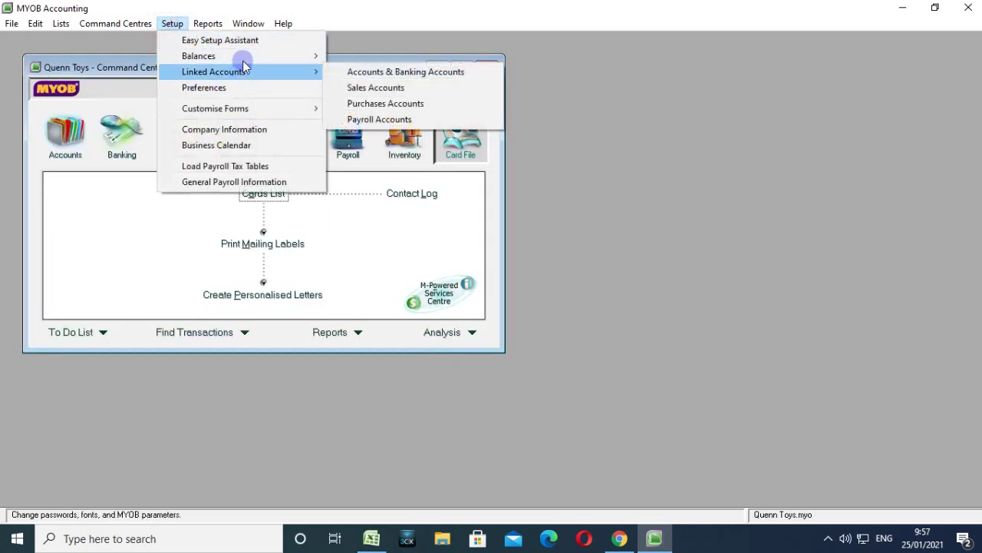
left_click(369, 87)
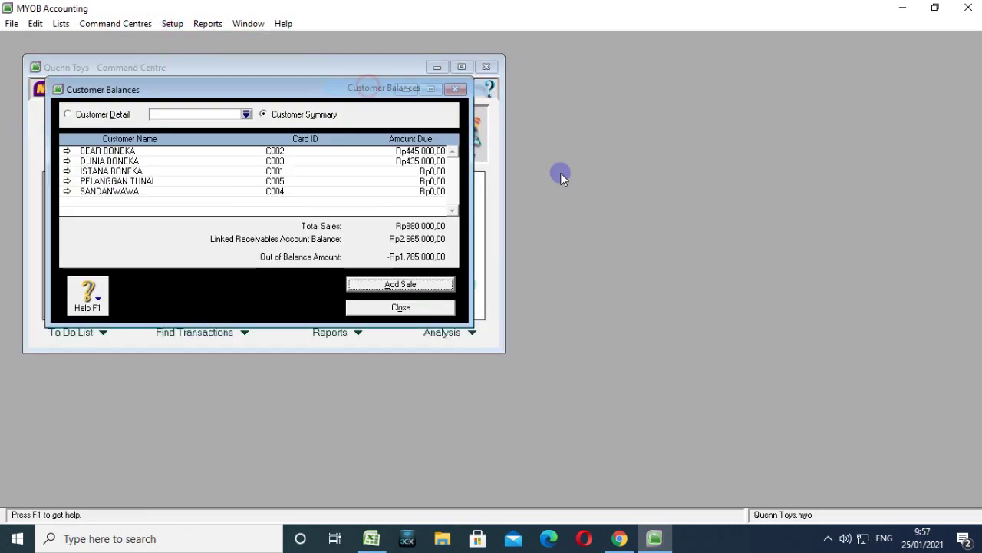
Change DUNIA BONEKA's invoice 00000001 total from Rp435.000,00 to Rp850.000,00 and save it.
left_click(67, 161)
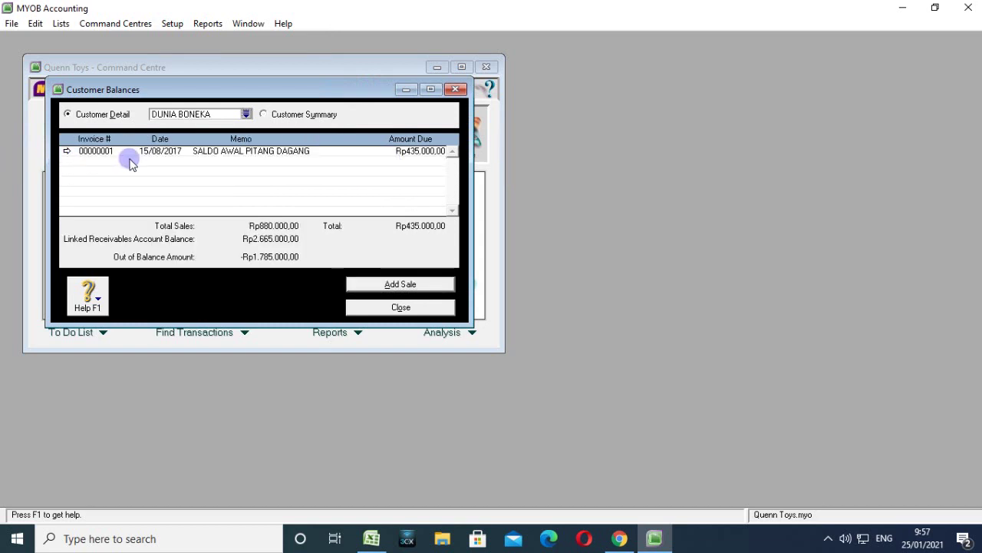
left_click(67, 151)
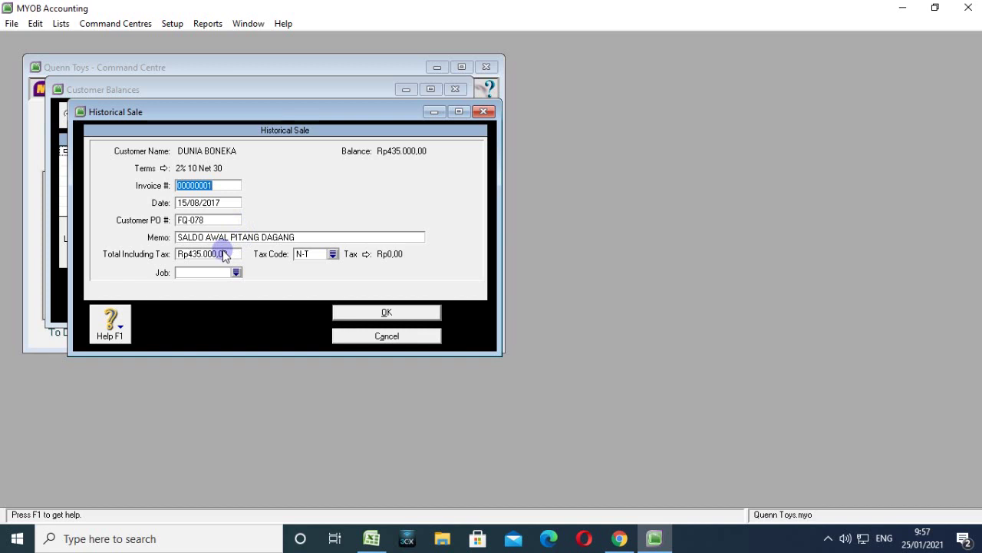
left_click(193, 254)
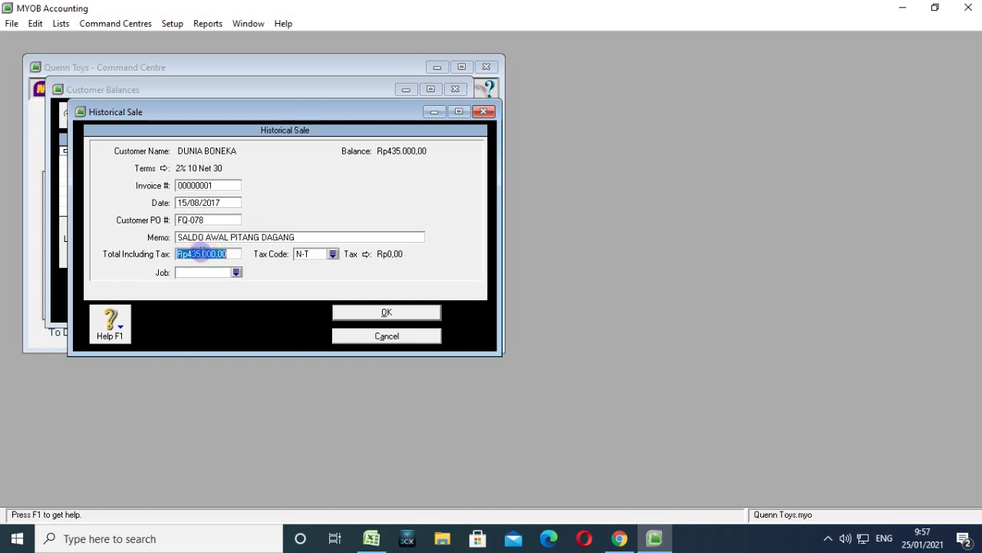
left_click(202, 254)
key("BackSpace")
key("BackSpace")
key("BackSpace")
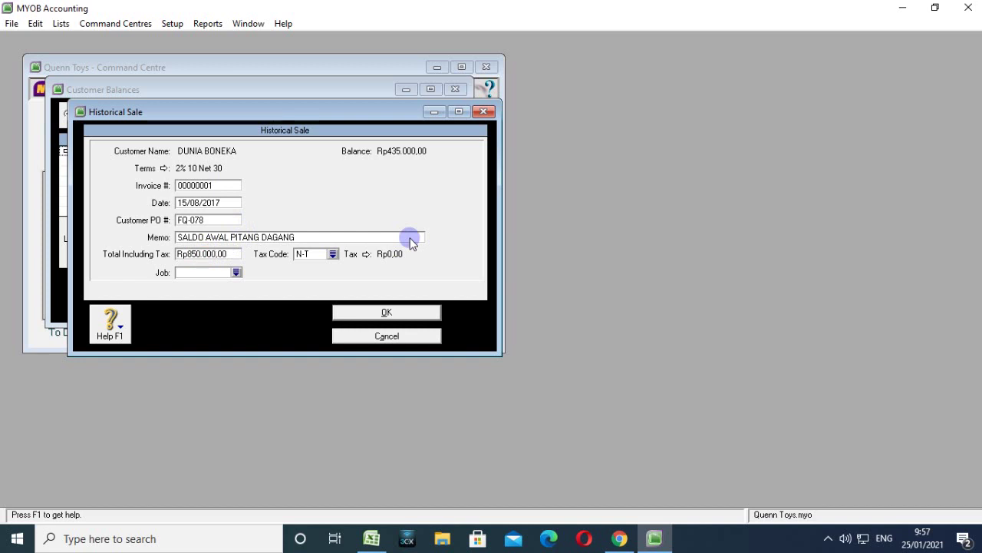
left_click(387, 313)
left_click(497, 318)
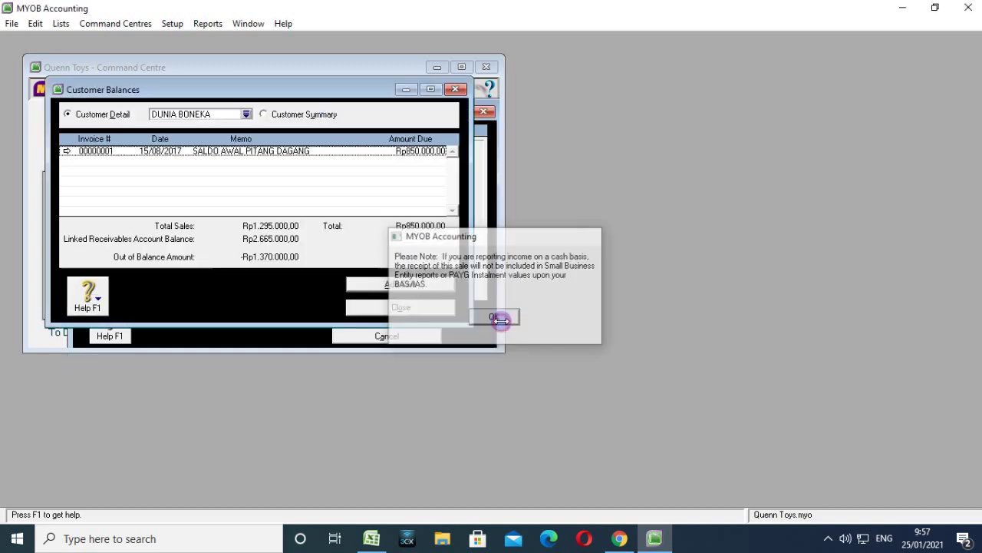
Correct DUNIA BONEKA's invoice 00000001 to PO FQ-093 dated 28/08/2017 and save it.
left_click(246, 114)
left_click(347, 210)
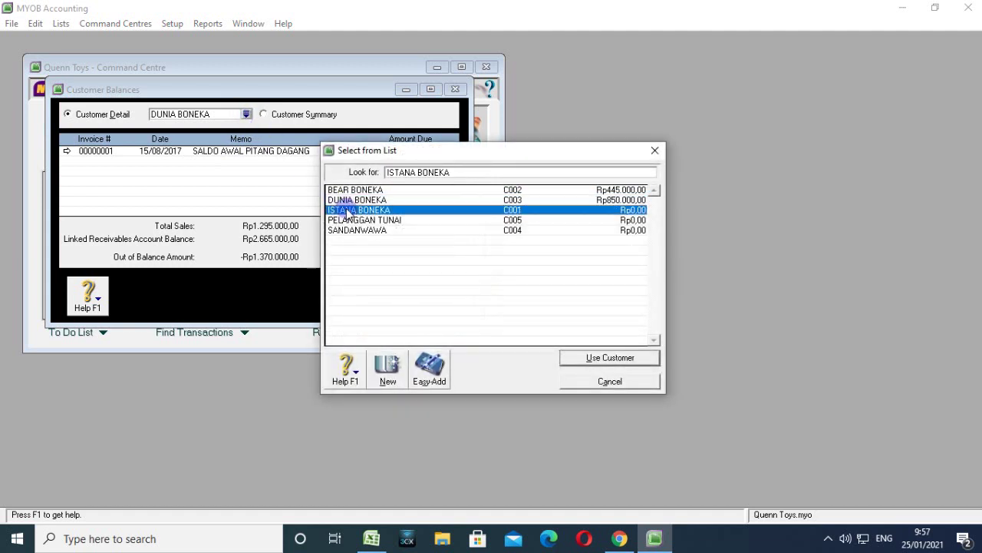
left_click(643, 386)
left_click(68, 149)
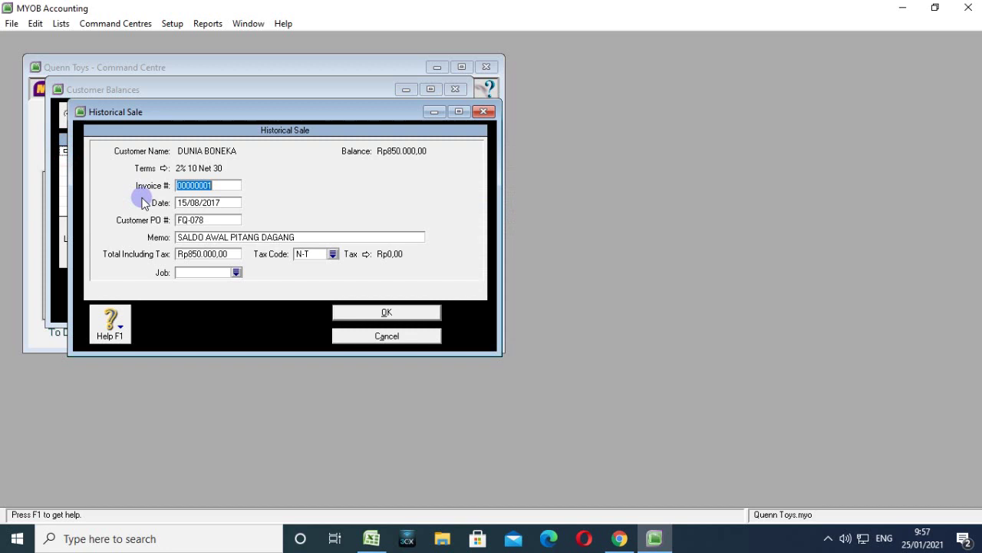
left_click(198, 220)
left_click(210, 219)
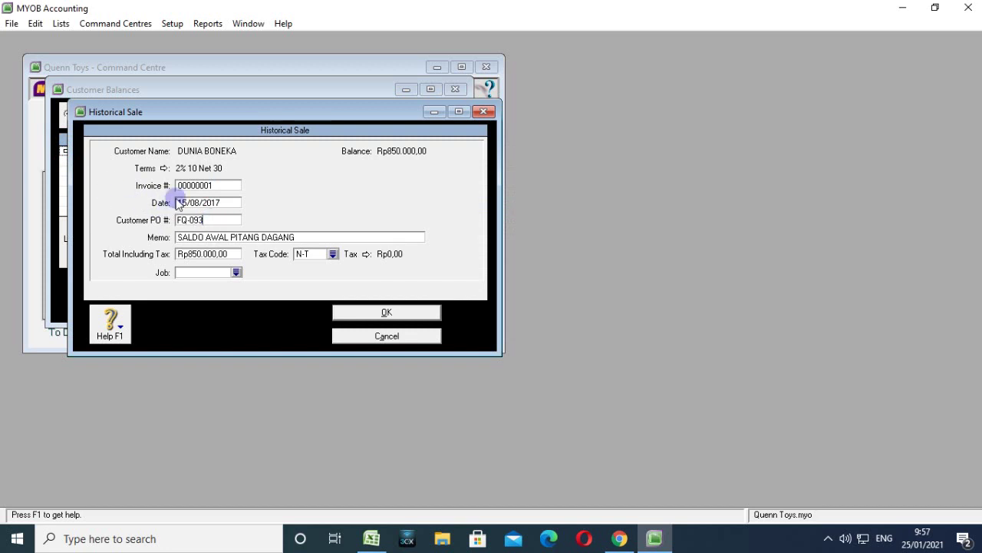
left_click(185, 202)
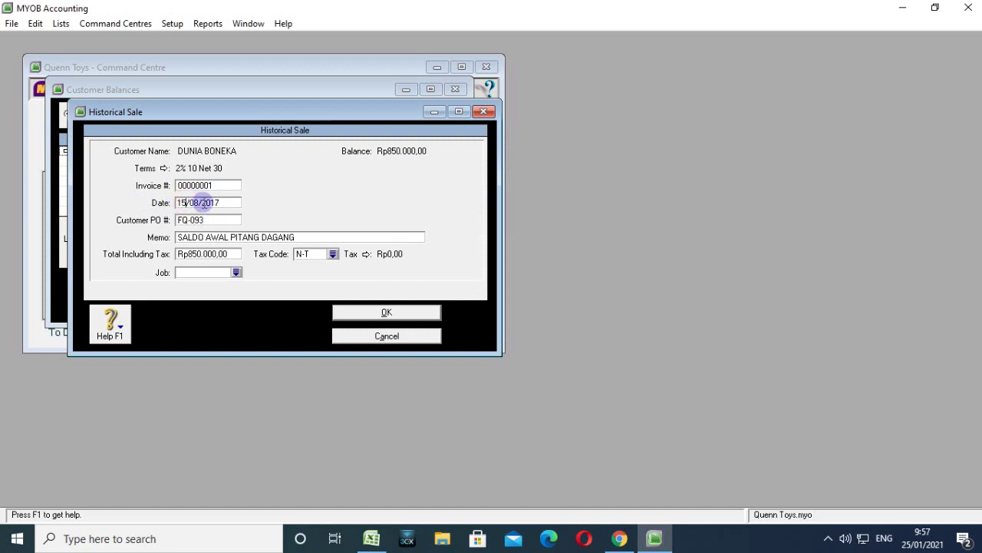
key("BackSpace")
key("BackSpace")
type("28")
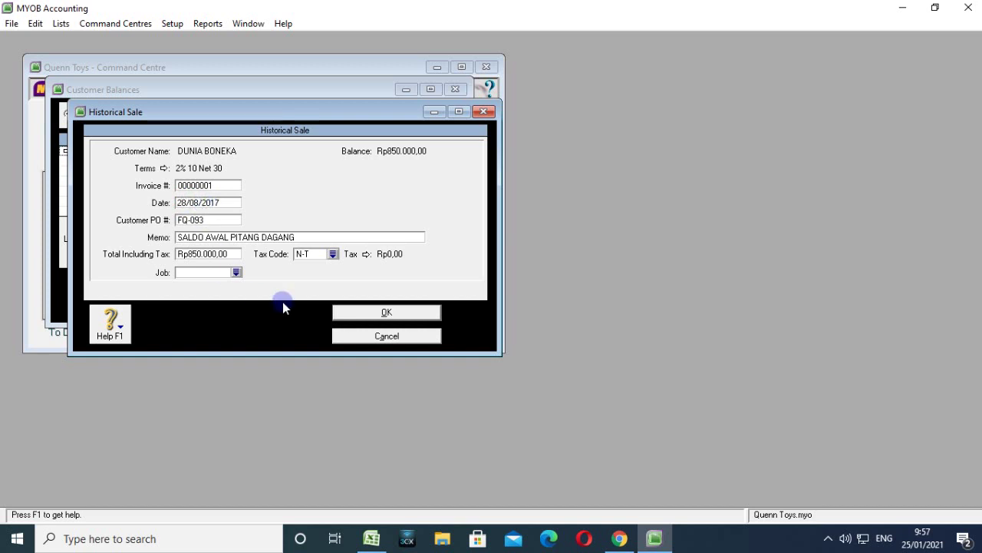
left_click(343, 315)
left_click(497, 319)
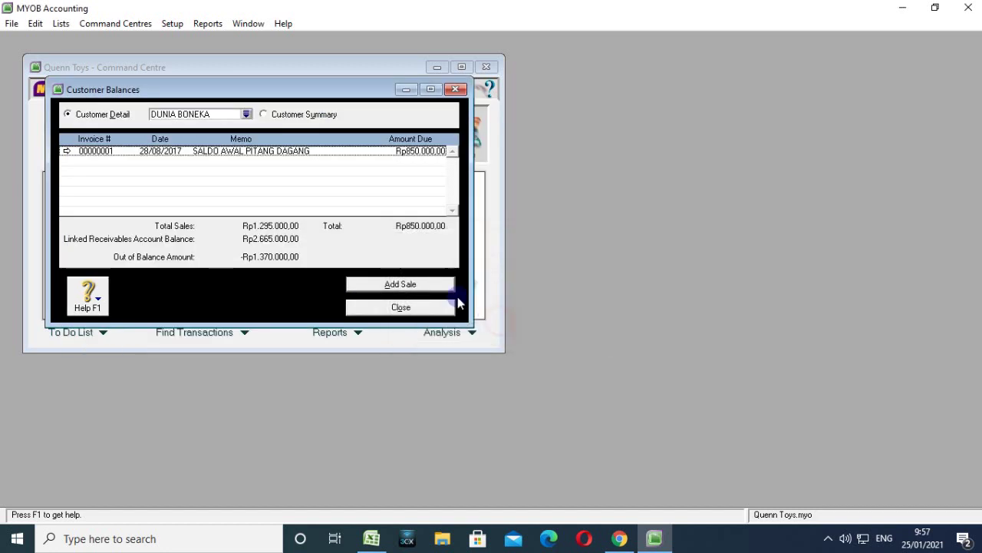
Select ISTANA BONEKA and start historical sale invoice 00000003.
left_click(246, 114)
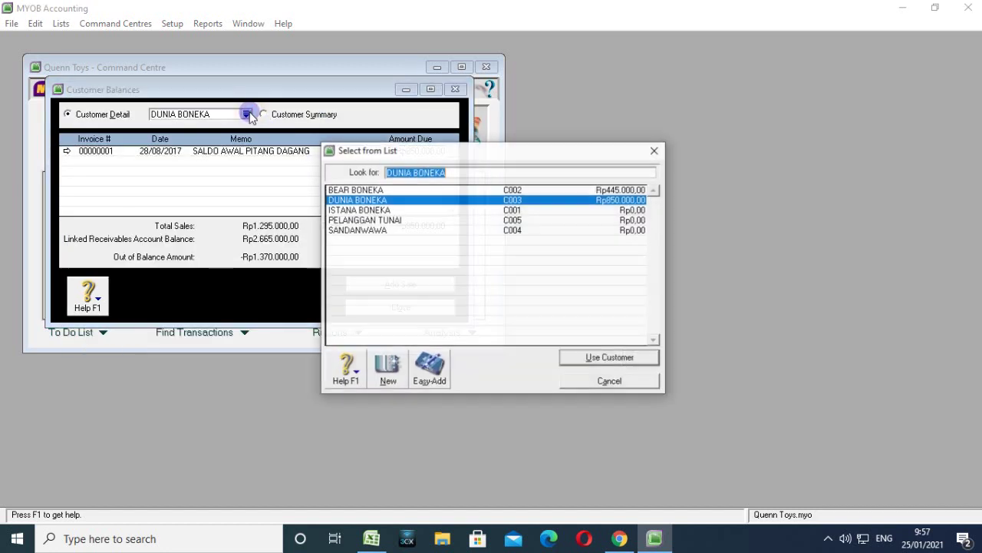
left_click(357, 209)
left_click(591, 357)
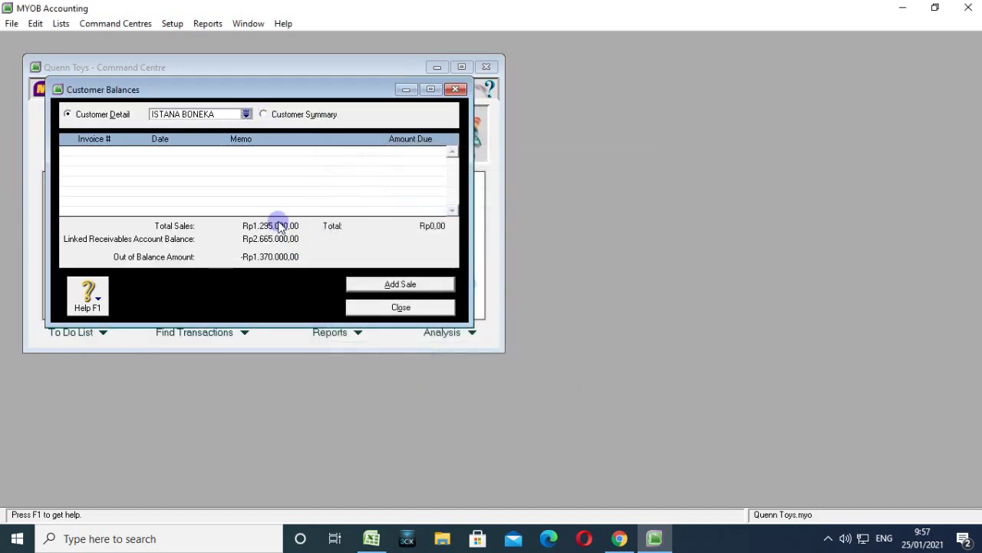
left_click(353, 288)
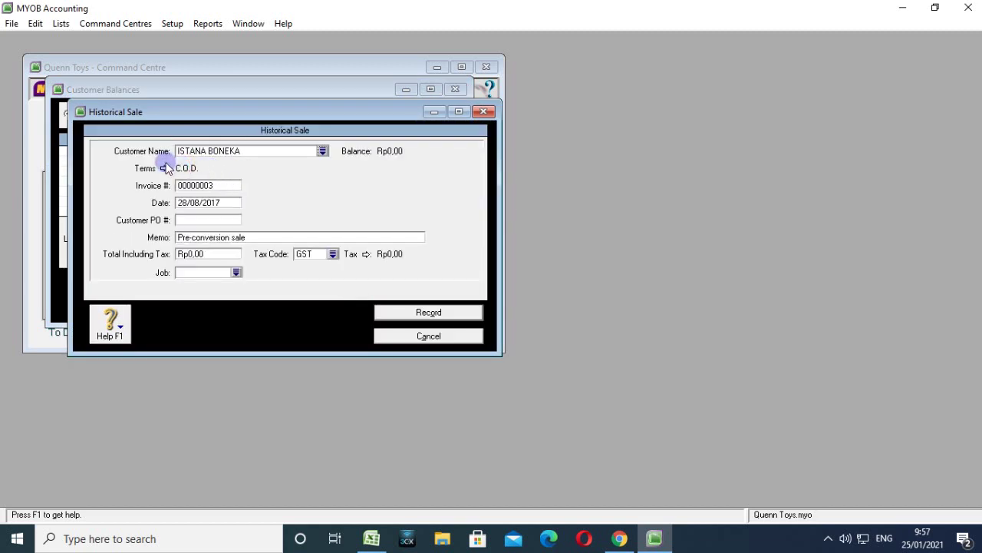
Set ISTANA BONEKA's terms to 10 discount days, 20 balance days, 2% discount, 1% monthly charge.
left_click(163, 168)
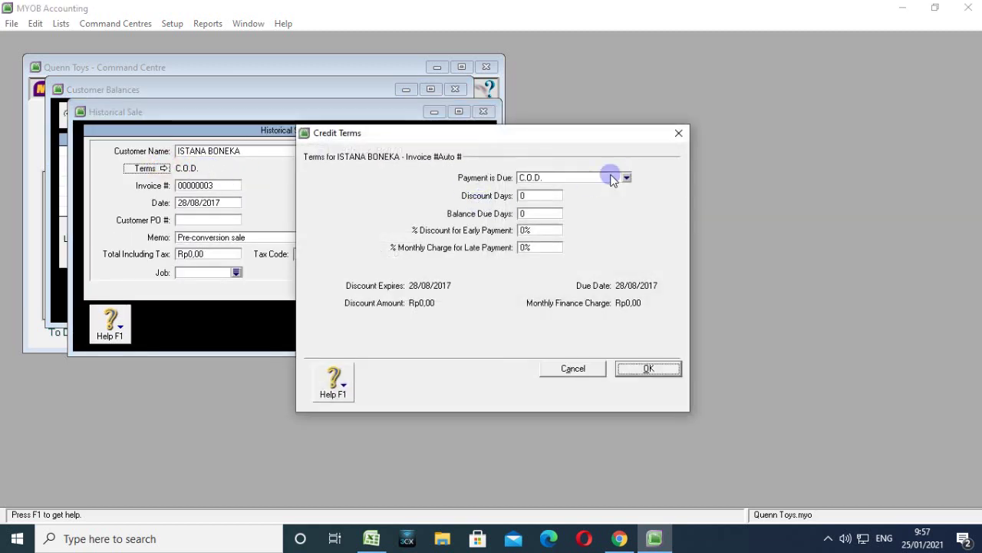
left_click(612, 180)
left_click(583, 210)
left_click(542, 194)
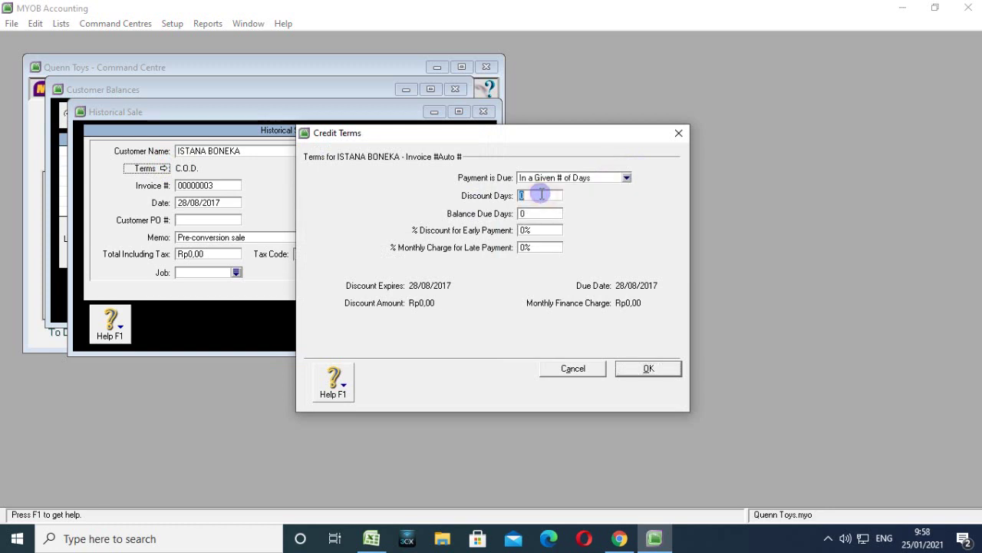
type("10")
left_click(531, 213)
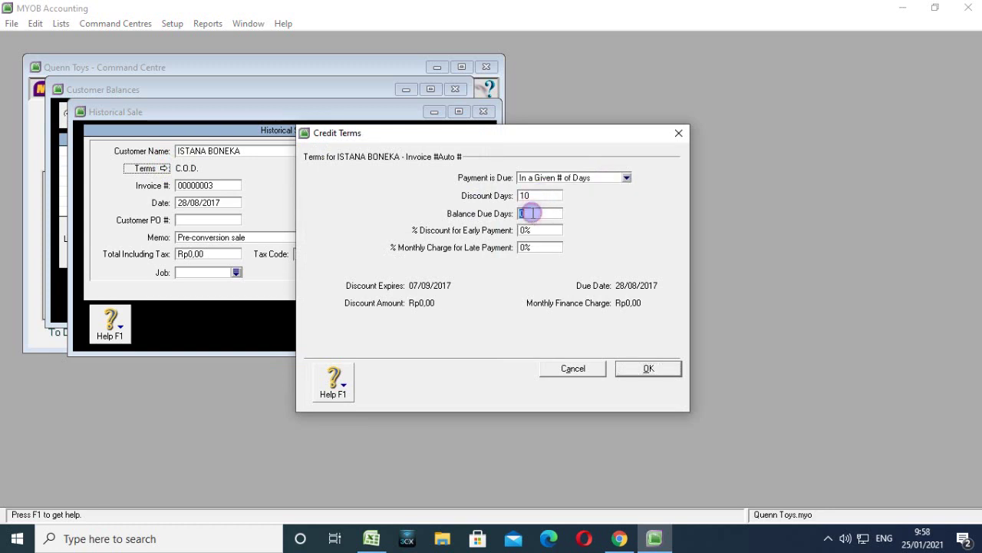
type("2")
left_click(531, 230)
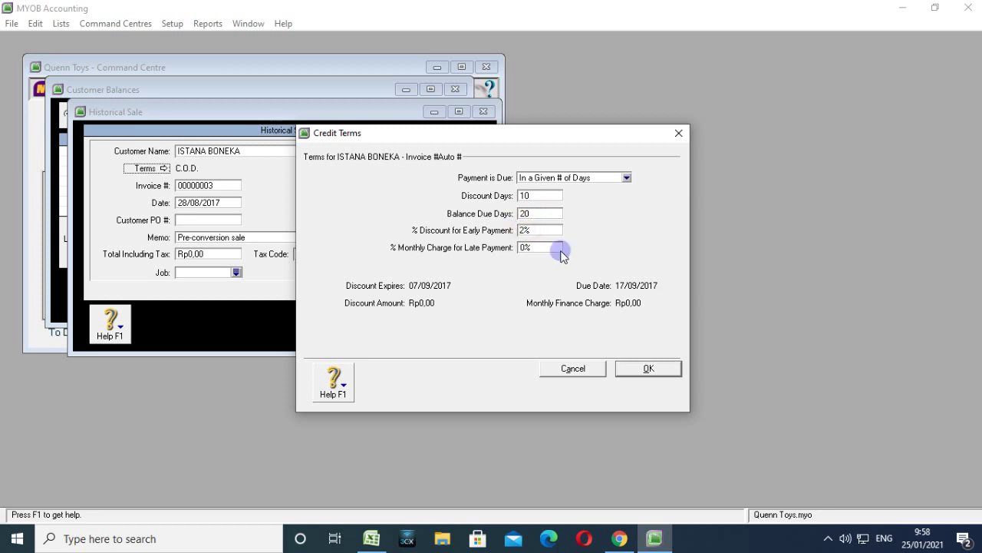
left_click(525, 249)
type("1")
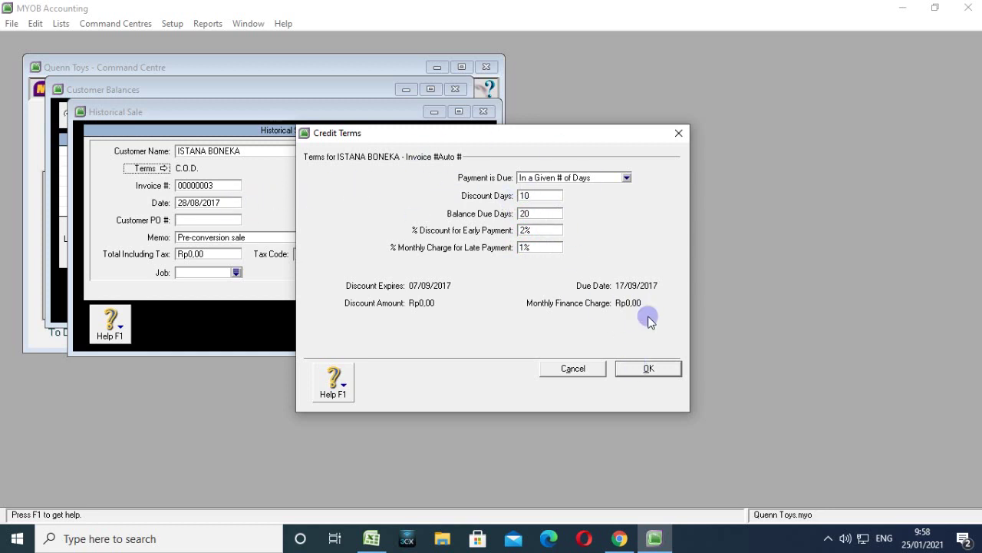
left_click(648, 368)
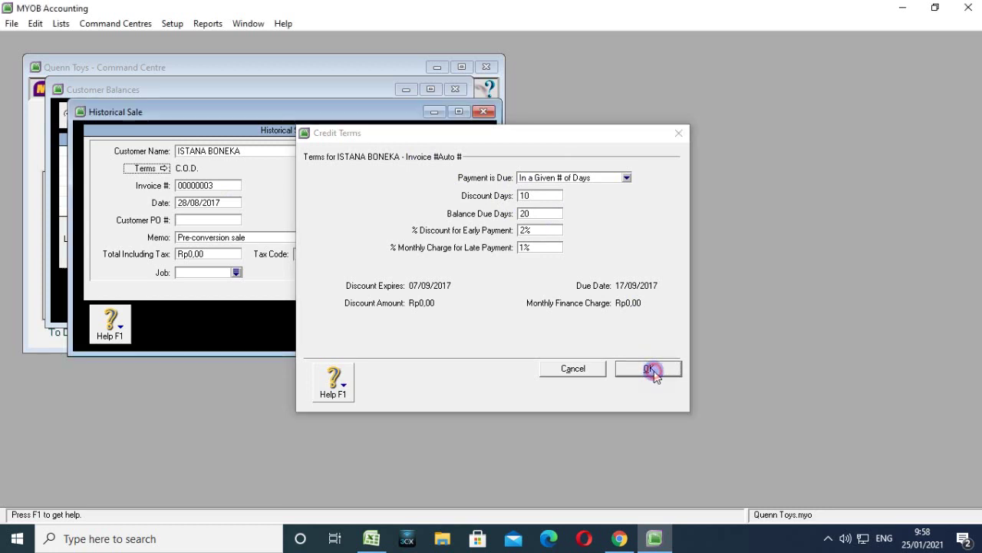
Enter PO FQ-078, memo SALDO AWAL PITANG DAGANG, Rp435.000,00 total, tax code N-T, and record it.
left_click(235, 222)
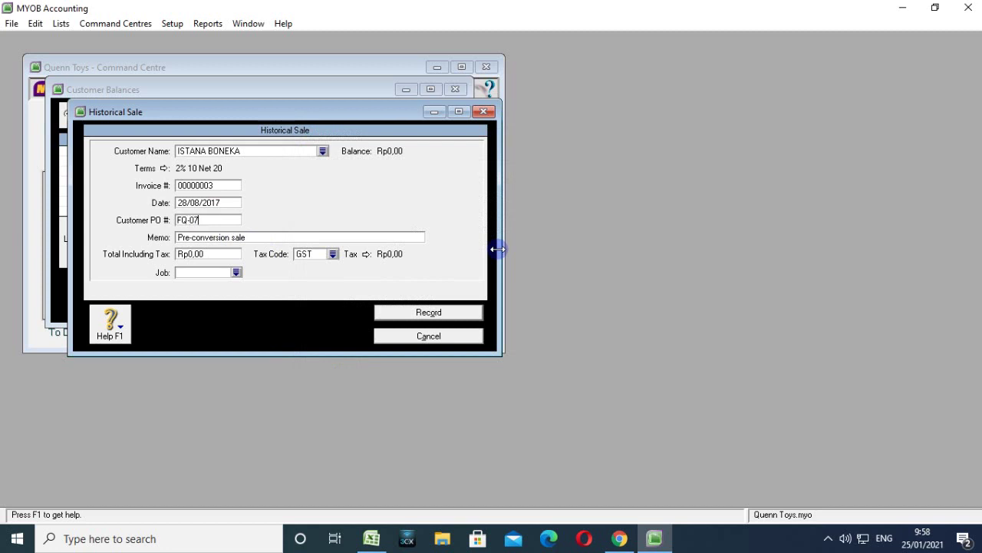
left_click(381, 235)
type("SALDO AWAL")
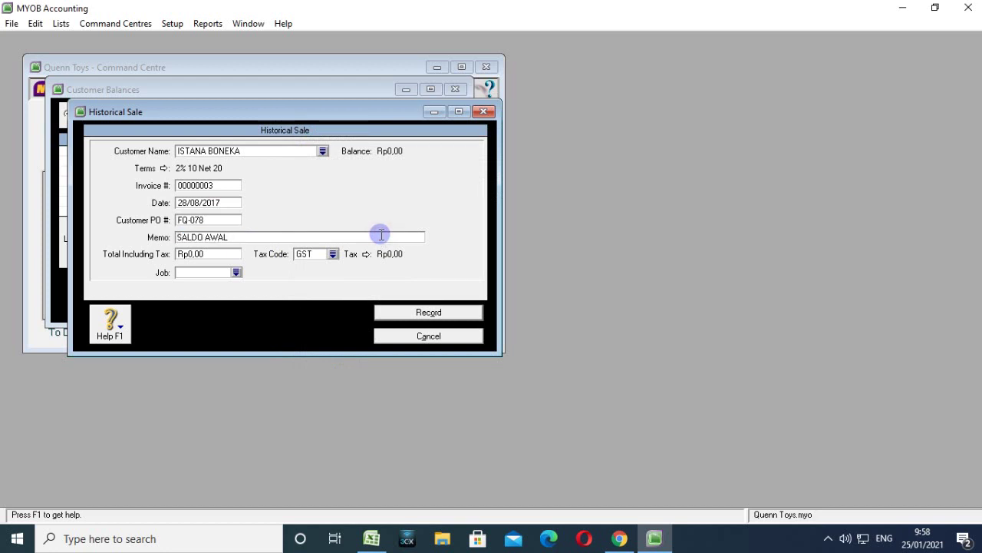
type(" PITANG DAGANG")
left_click(220, 254)
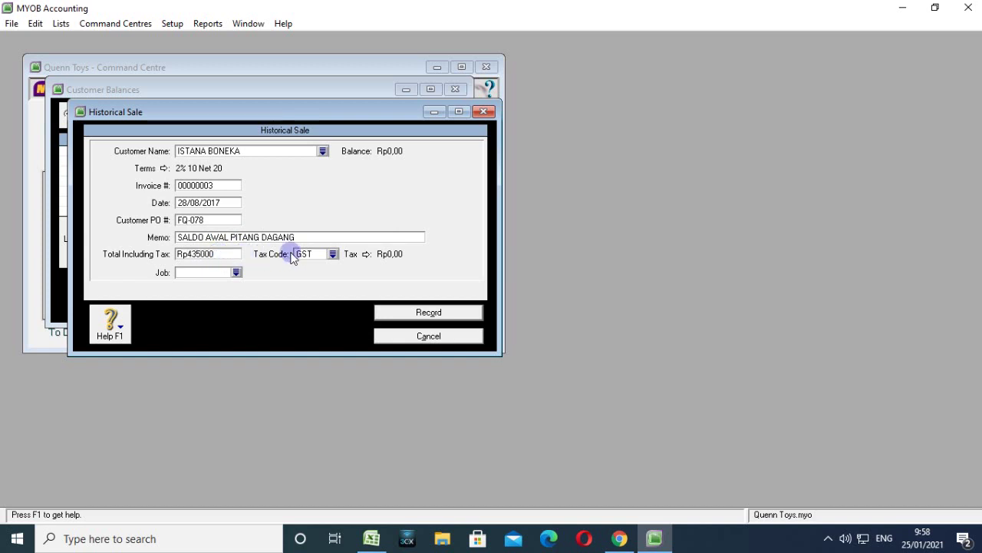
left_click(334, 253)
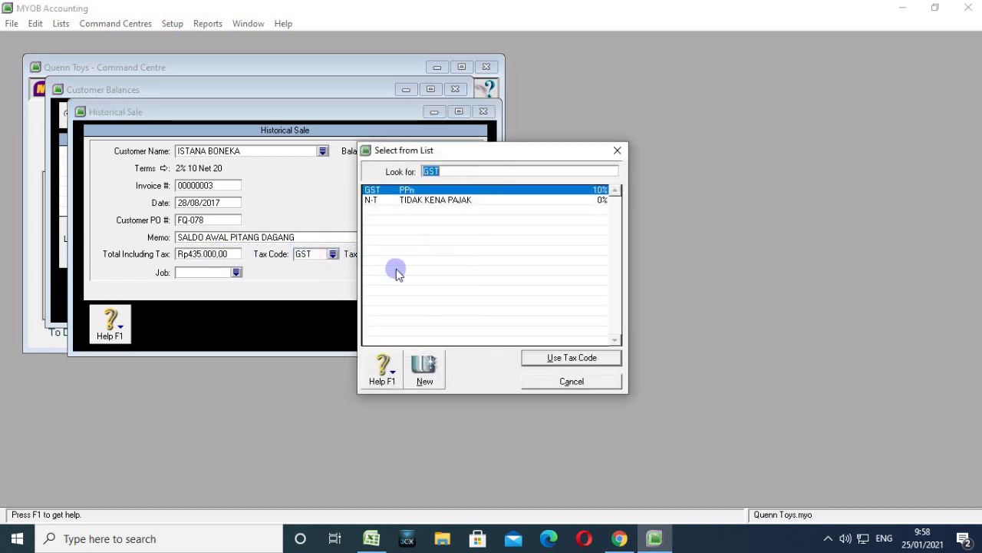
left_click(423, 202)
left_click(558, 355)
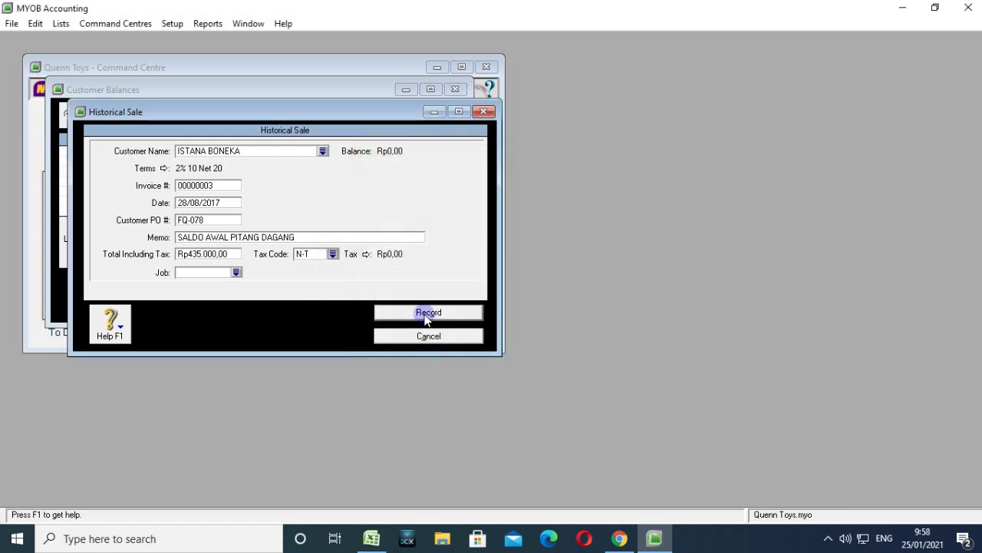
left_click(420, 312)
left_click(480, 318)
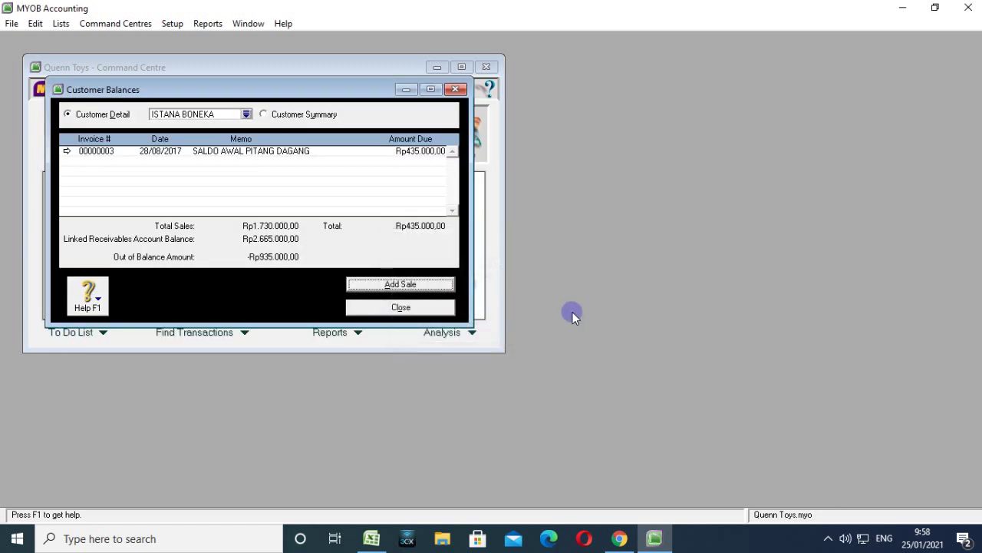
Select SANDANWAWA and start historical sale invoice 00000004.
left_click(246, 114)
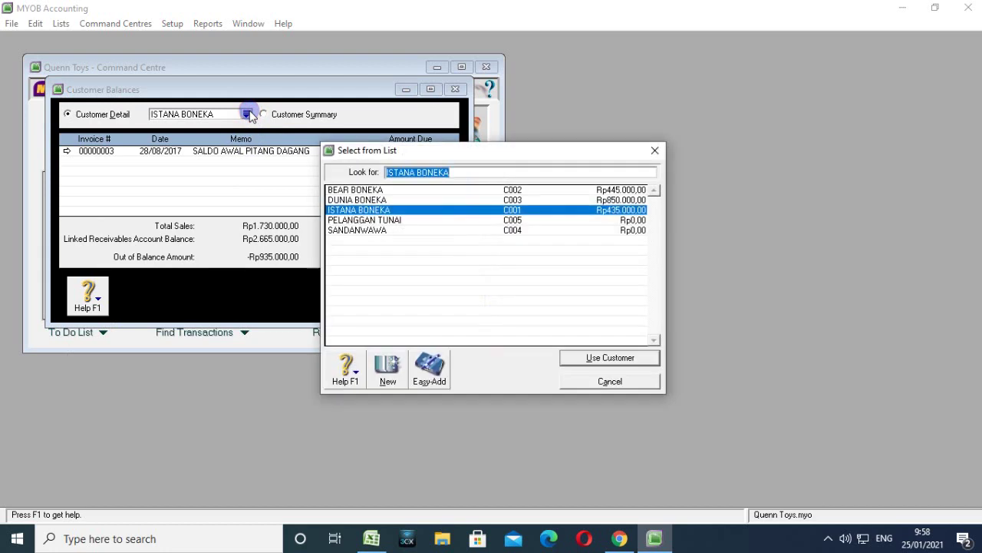
left_click(346, 230)
left_click(566, 355)
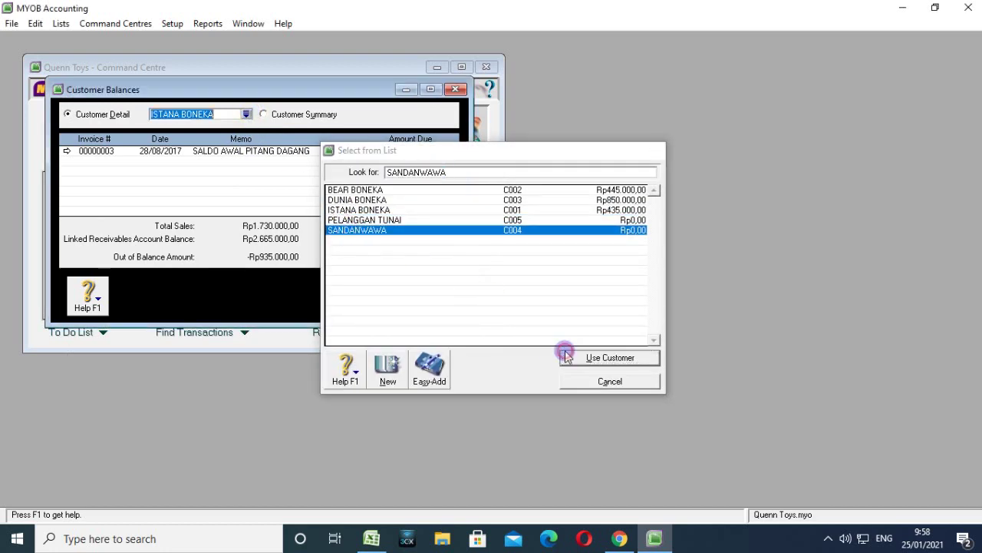
left_click(384, 283)
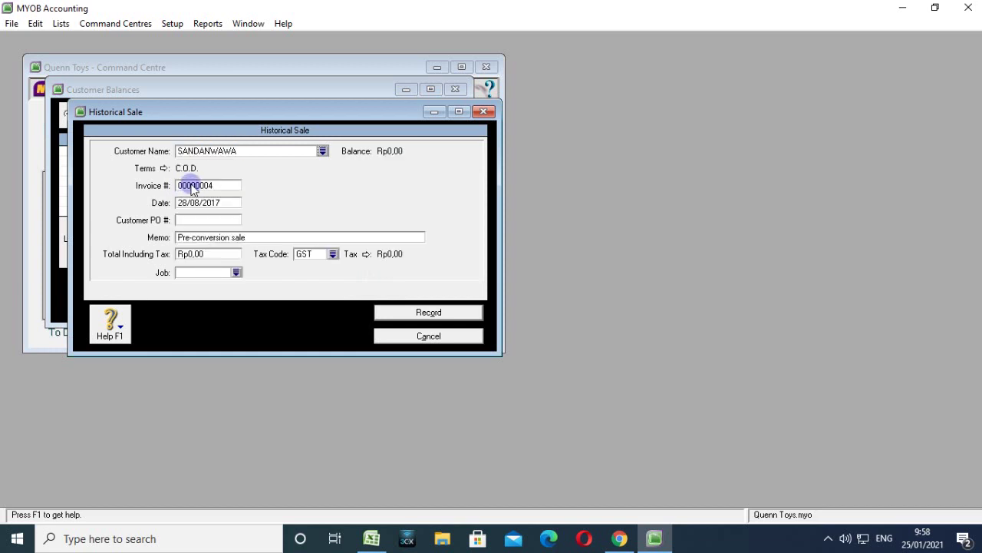
Set the sale's terms to 10 discount days, balance due in 30 days, 2% discount.
left_click(154, 168)
left_click(548, 182)
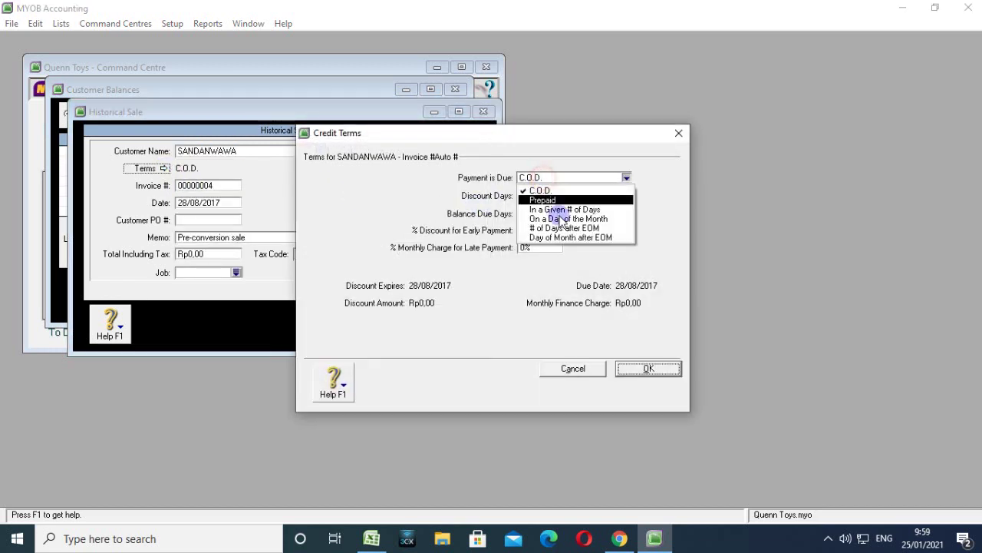
left_click(553, 209)
left_click(540, 196)
type("1")
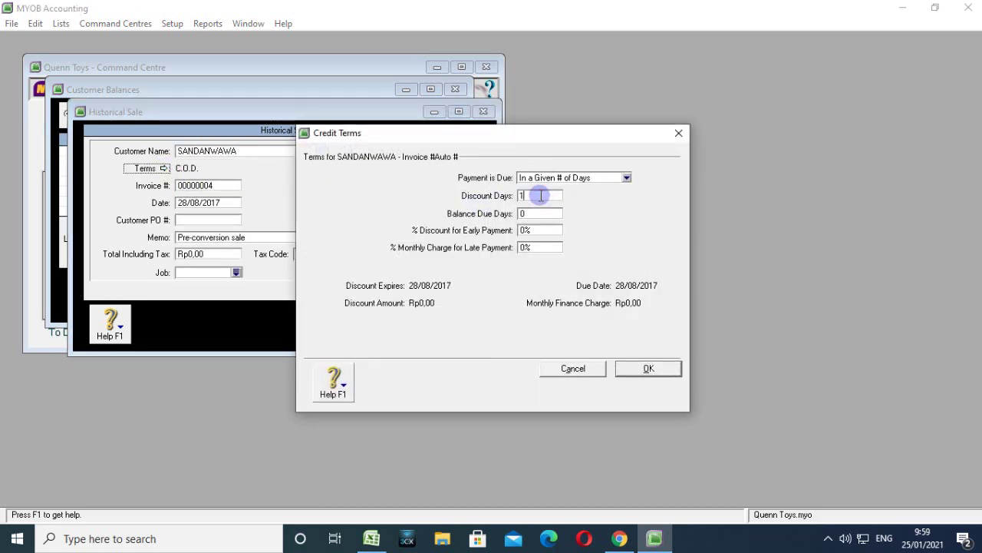
type("0")
left_click(530, 214)
type("2")
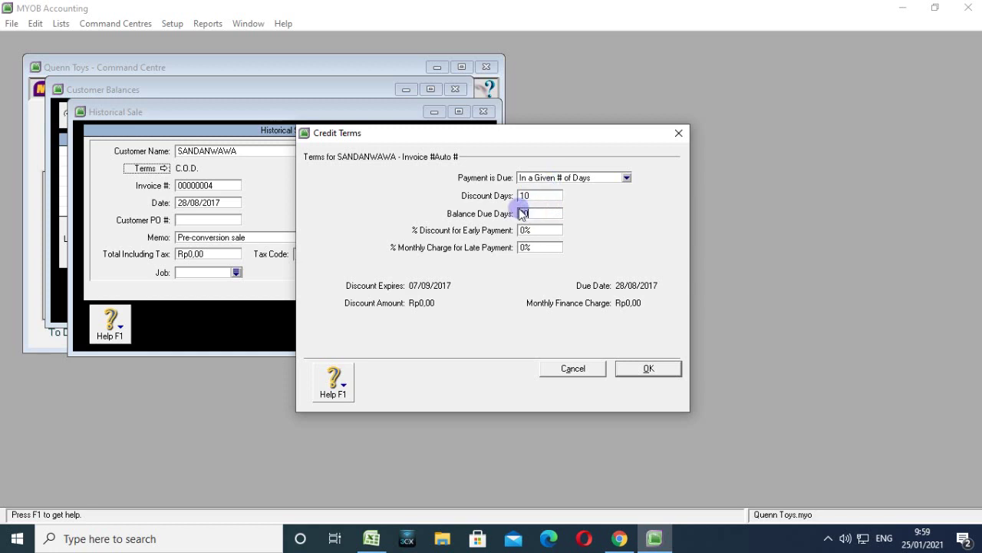
type("30")
left_click(523, 230)
type("2")
left_click(525, 247)
left_click(647, 369)
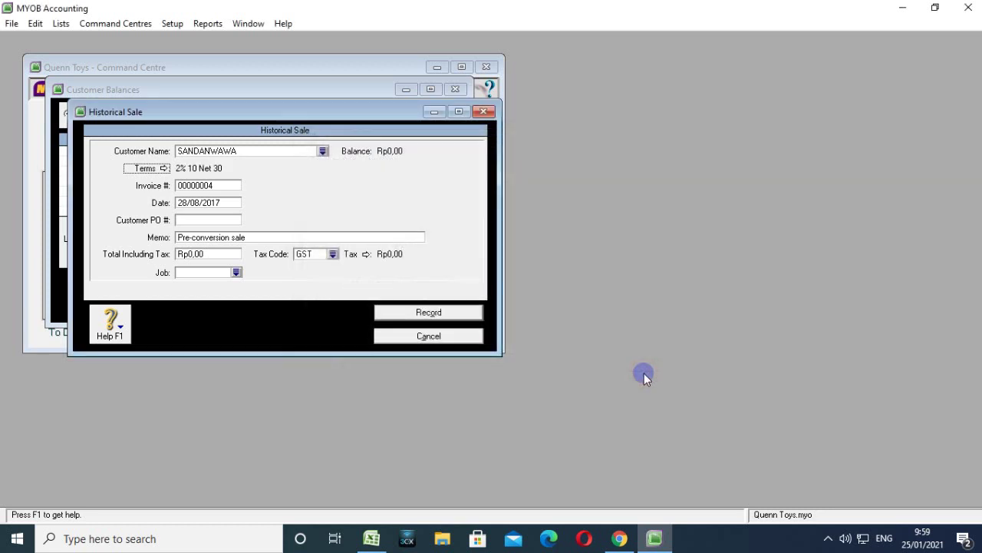
Date SANDANWAWA's sale 30/08/2017, with PO FQ-096 and memo SALDO AWAL PIUTANG USAHA.
left_click(198, 203)
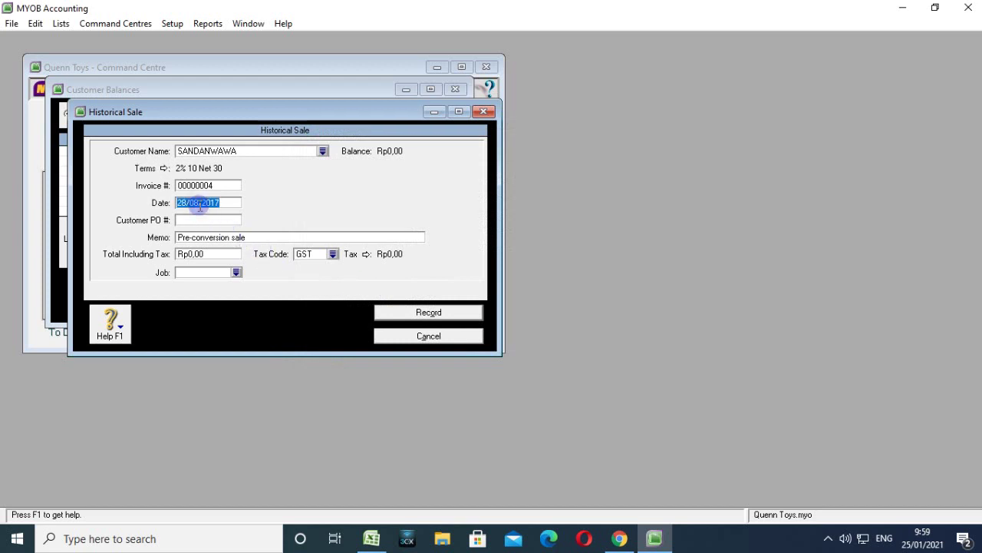
left_click(185, 202)
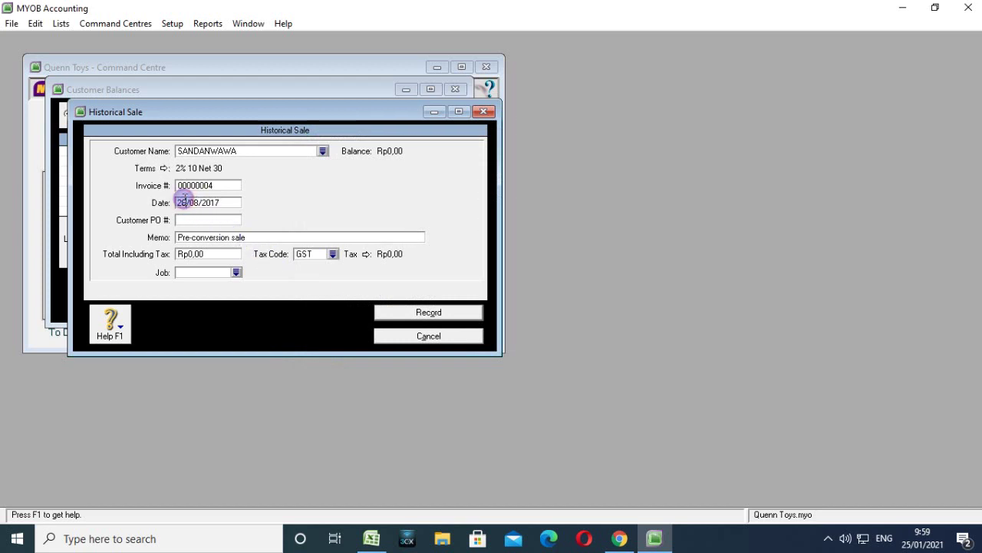
key("BackSpace")
key("BackSpace")
type("30")
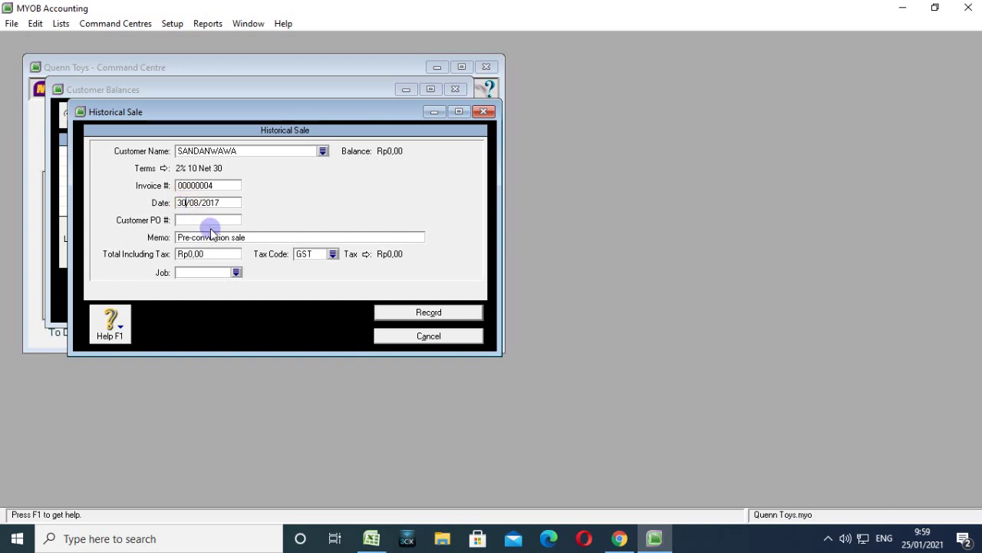
left_click(213, 220)
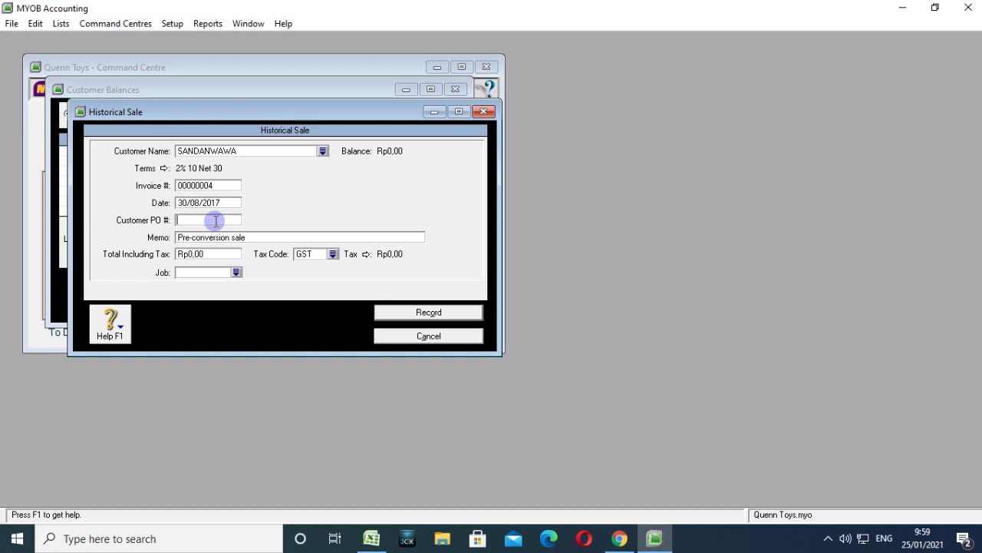
type("F")
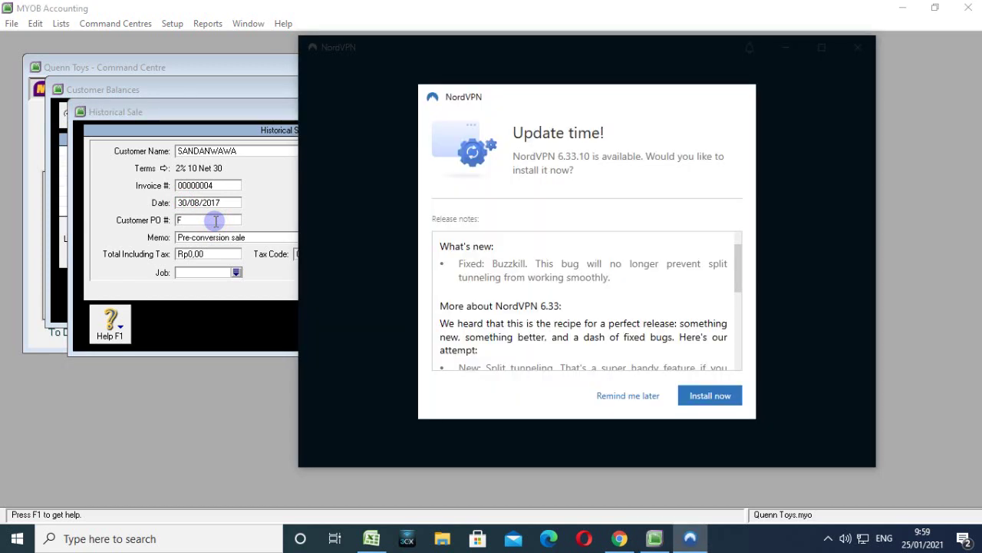
left_click(599, 396)
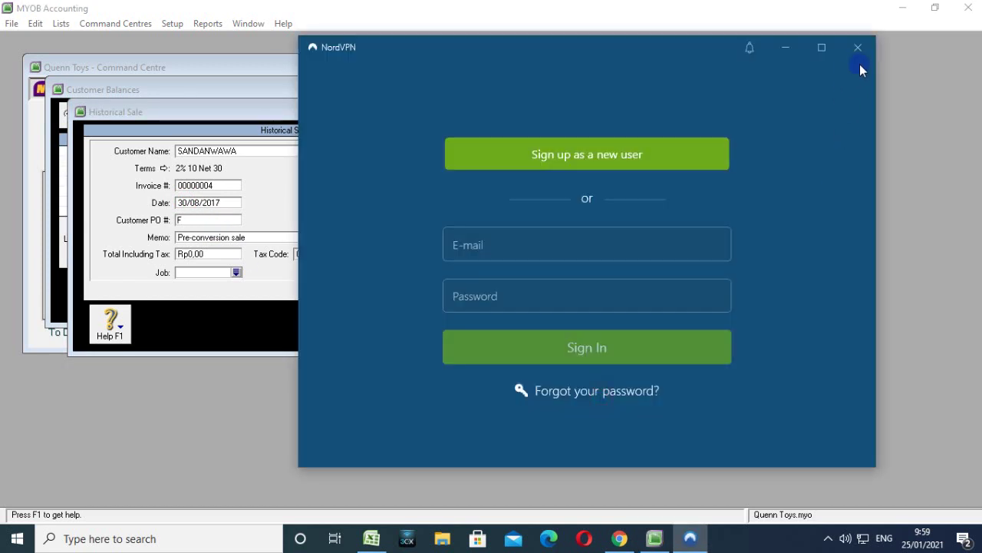
left_click(857, 48)
type("Q-096")
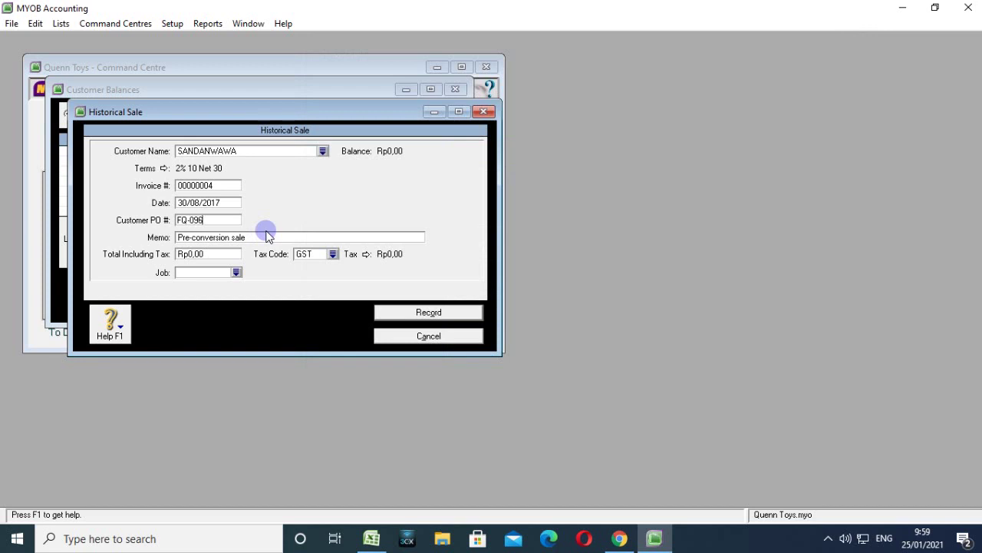
triple_click(267, 235)
type("S")
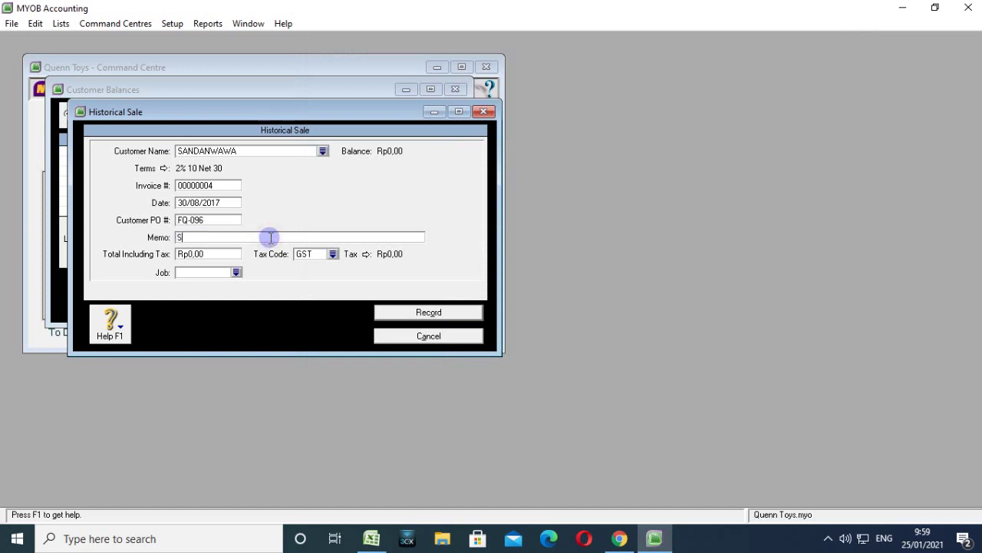
type("ALDO AW")
type("AL PIUTANG LSAHA")
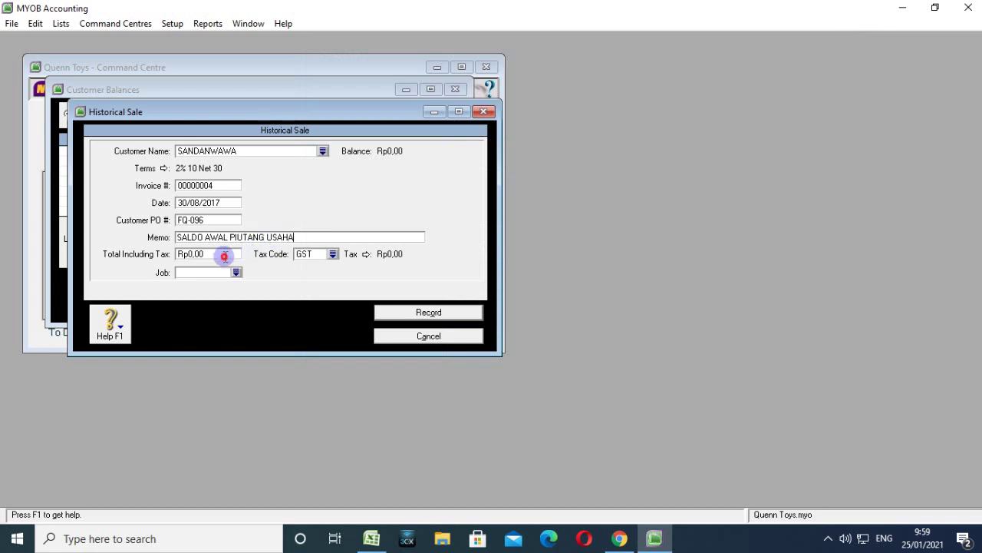
Enter the Rp935.000,00 total with tax code N-T and record the sale.
left_click(220, 254)
left_click(225, 249)
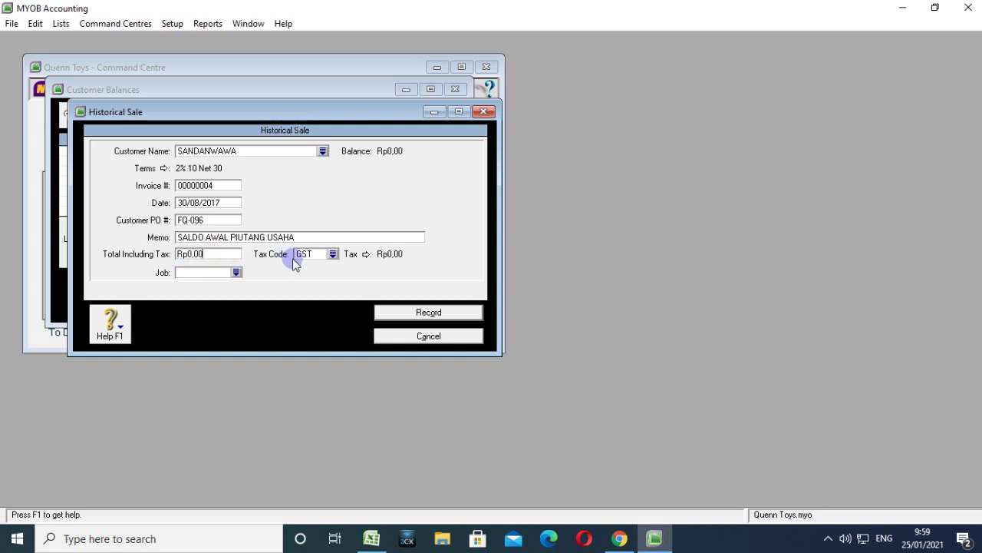
key("BackSpace")
key("BackSpace")
key("BackSpace")
type("935")
key("BackSpace")
key("BackSpace")
key("BackSpace")
key("BackSpace")
key("BackSpace")
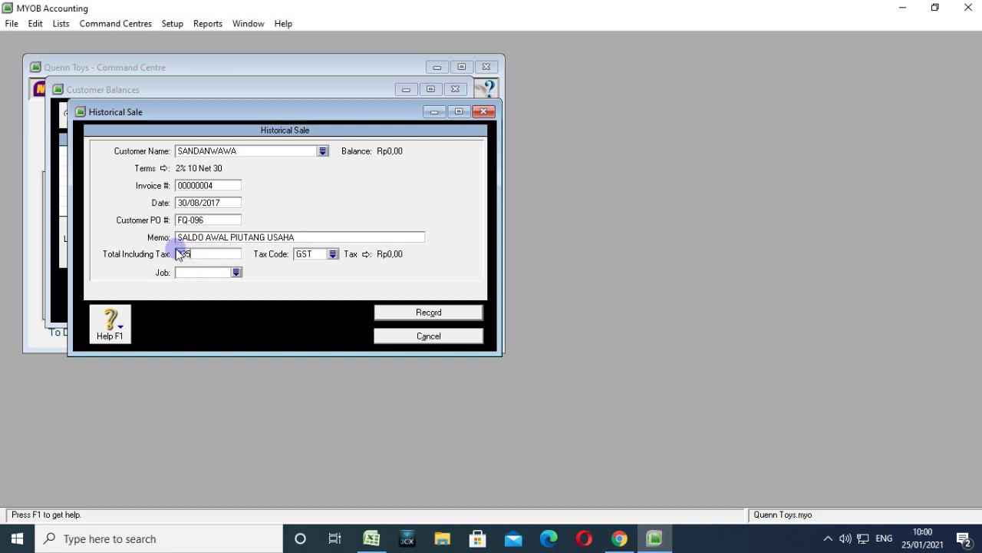
type("000")
key("Tab")
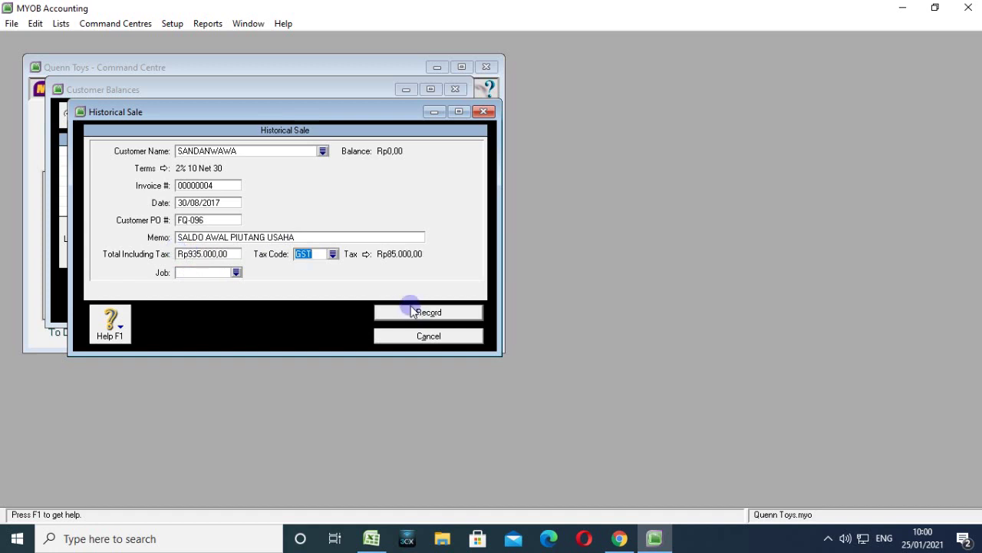
left_click(333, 254)
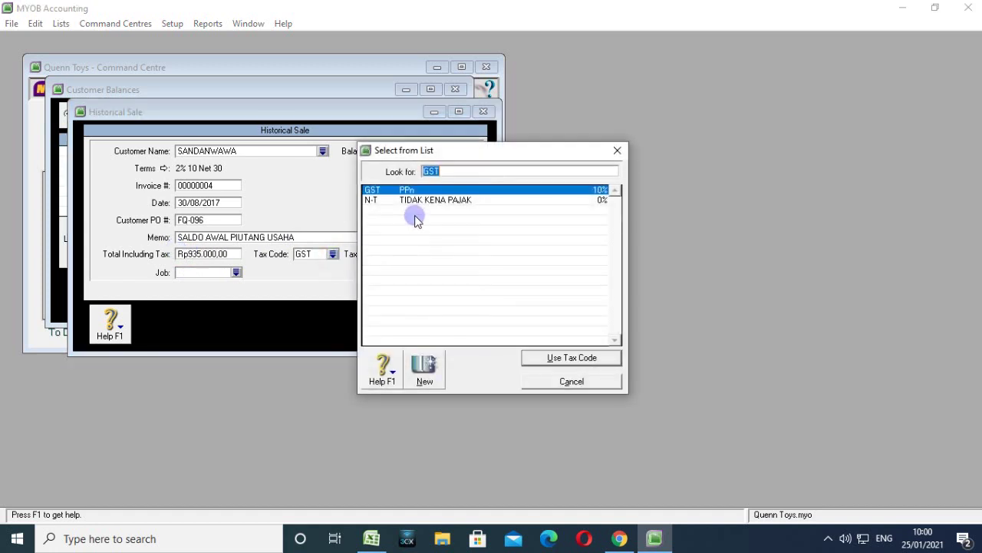
left_click(417, 199)
left_click(544, 359)
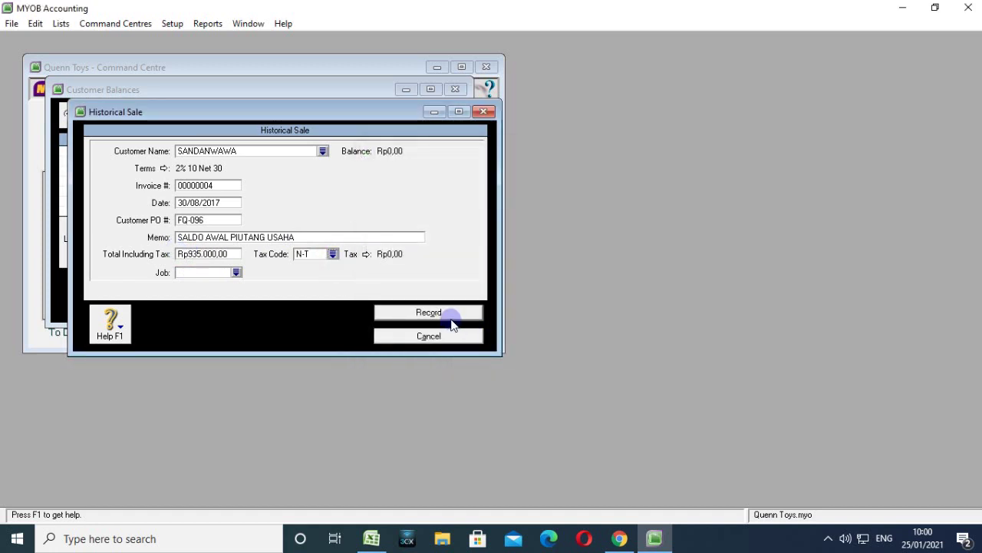
left_click(451, 318)
left_click(500, 329)
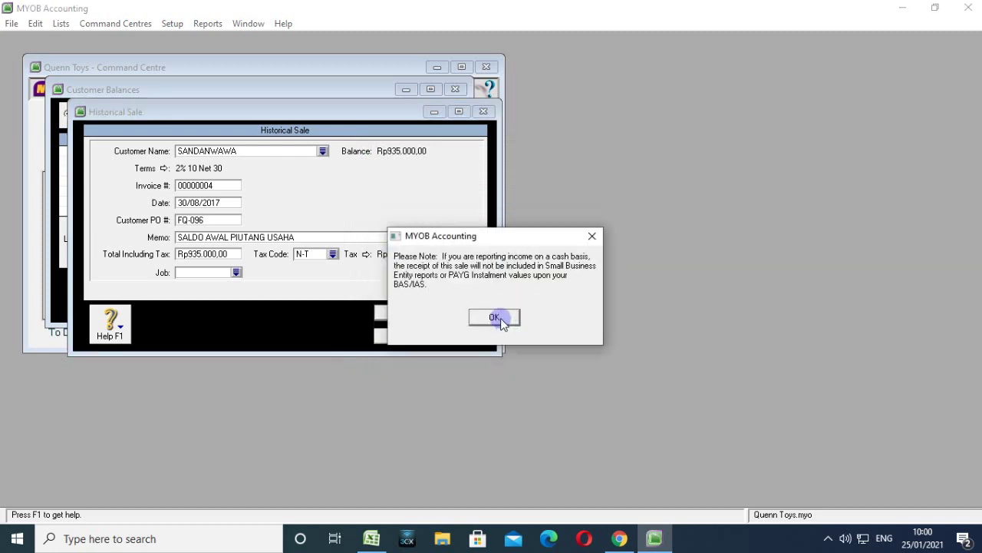
Review the Customer Summary: receivables total Rp2.665.000,00 and Rp0,00 out of balance. Then close Customer Balances.
left_click(495, 317)
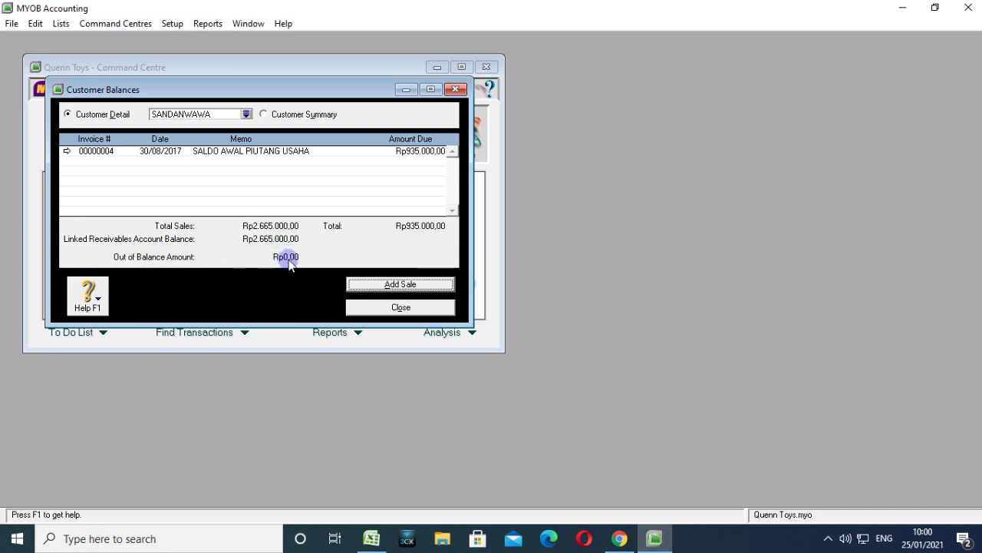
left_click(263, 114)
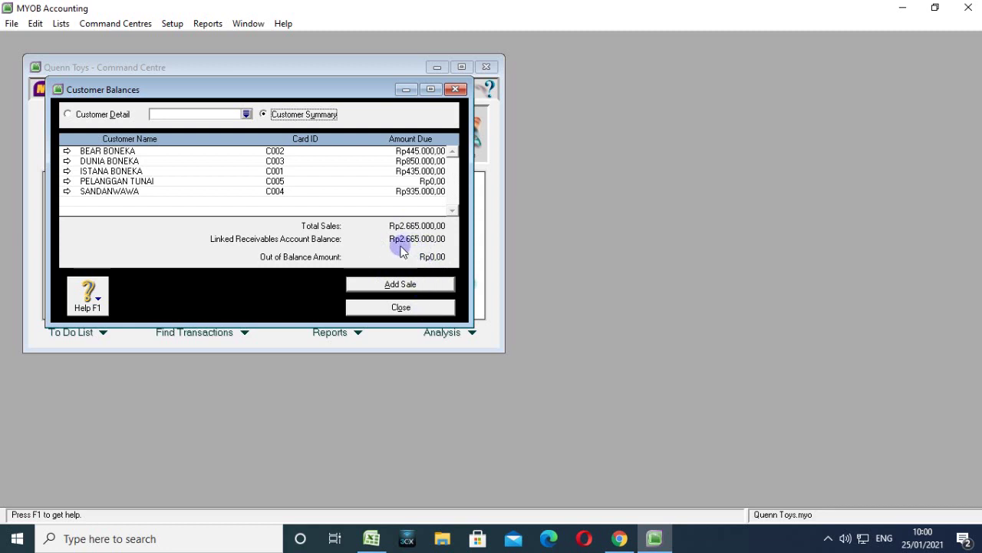
left_click(415, 310)
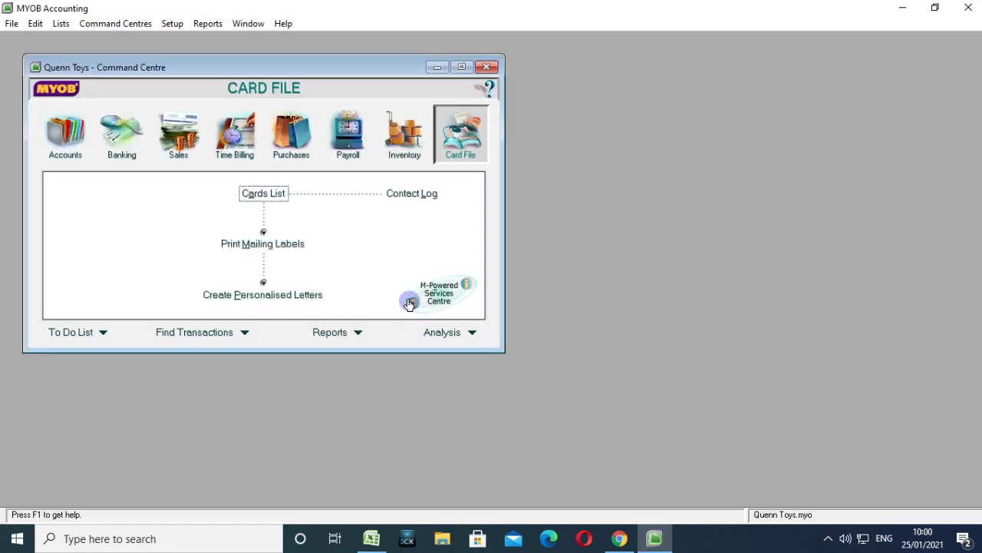
Open Supplier Balances and begin a historical purchase for CV RAYA.
left_click(172, 23)
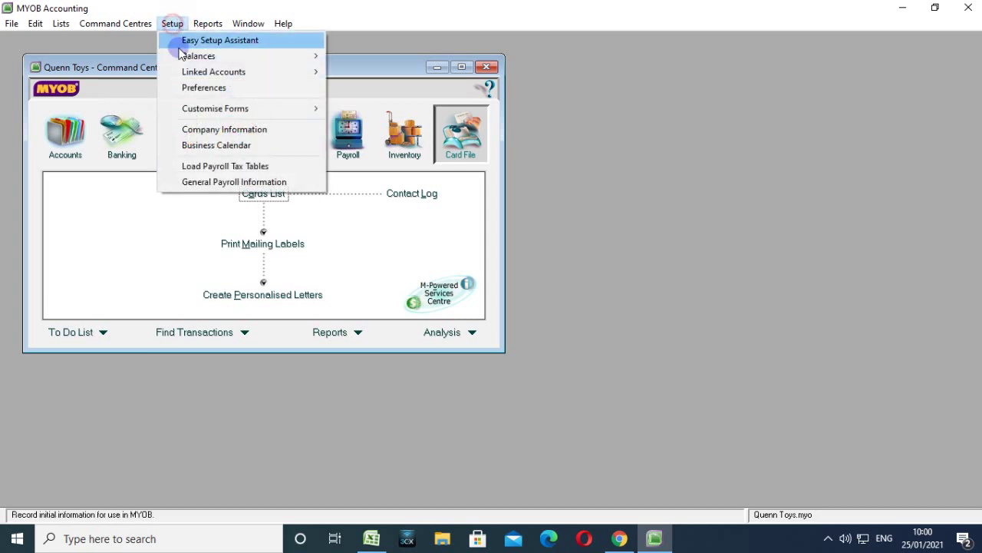
mouse_move(196, 56)
left_click(387, 103)
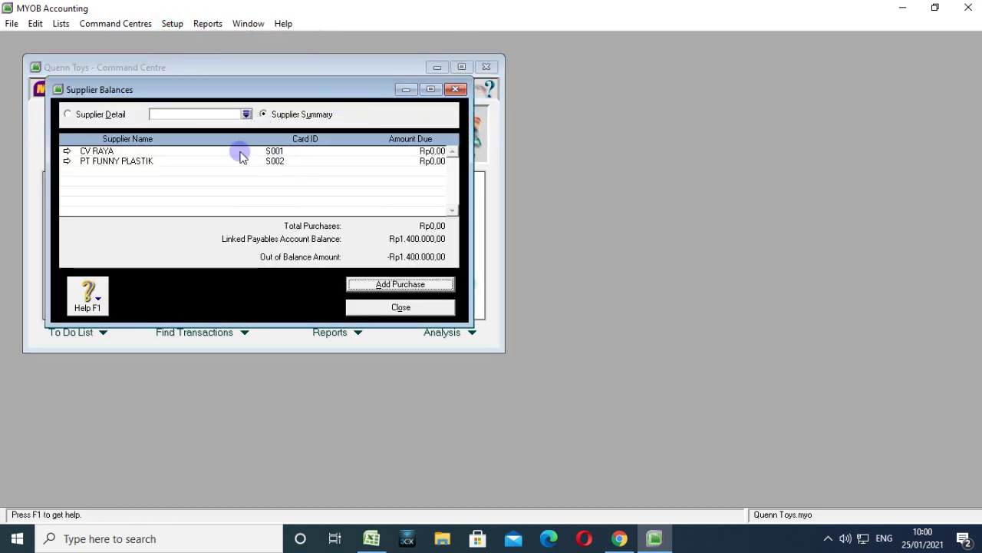
left_click(66, 151)
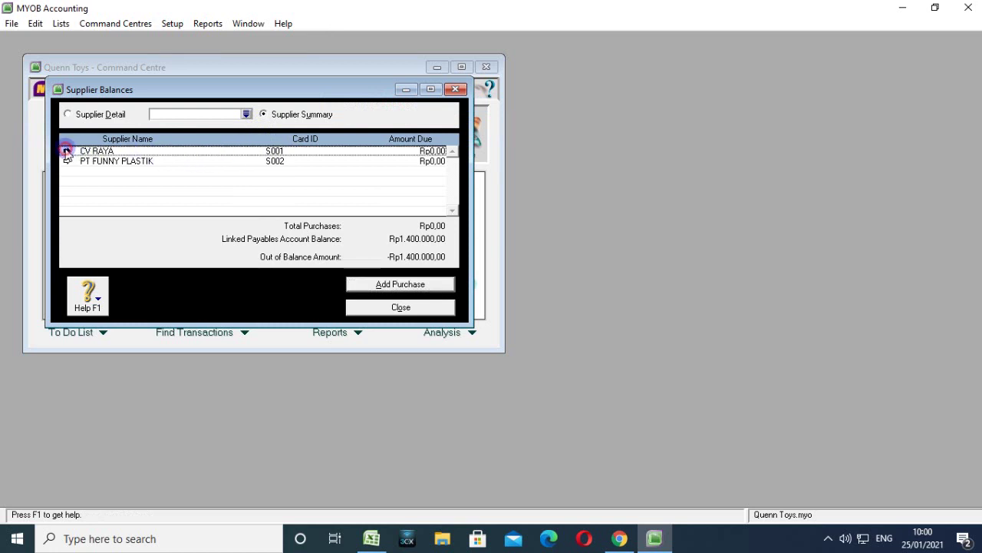
left_click(388, 284)
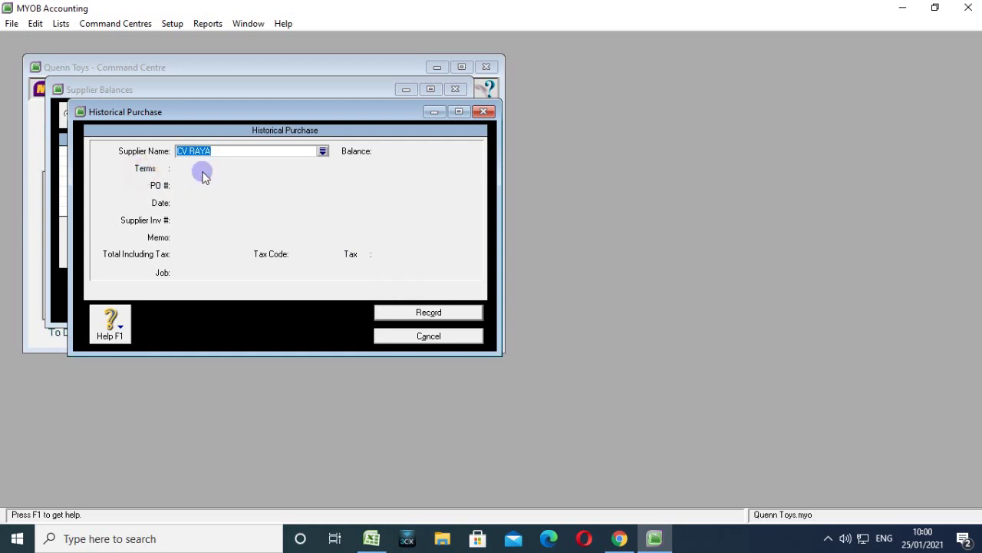
key("Tab")
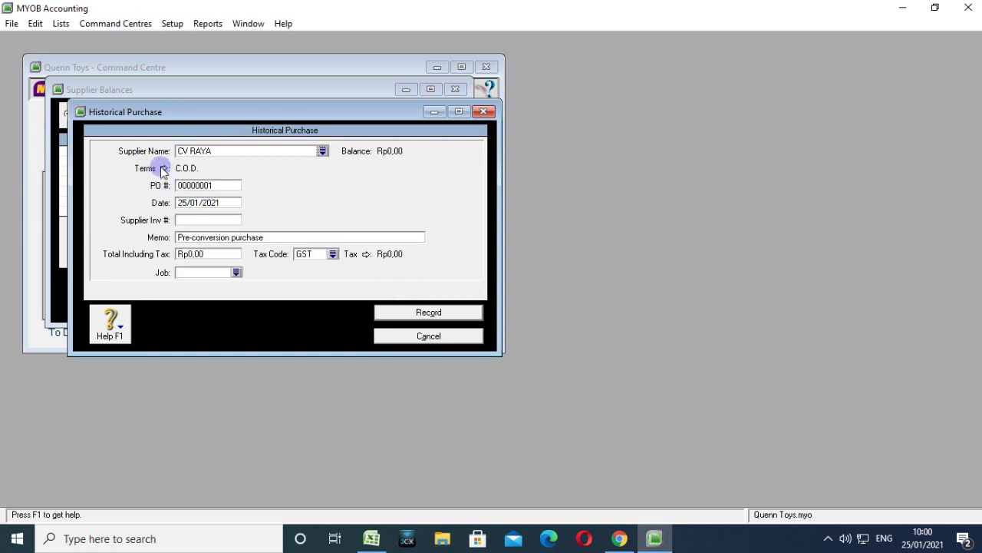
Set the purchase's credit terms to a 3% discount within 10 days, net 30.
left_click(163, 168)
left_click(566, 177)
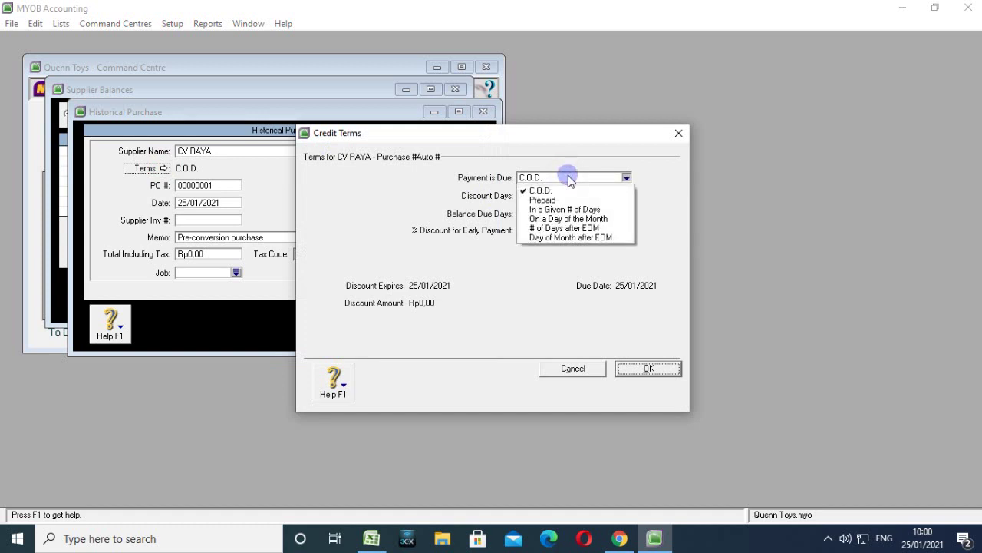
left_click(572, 208)
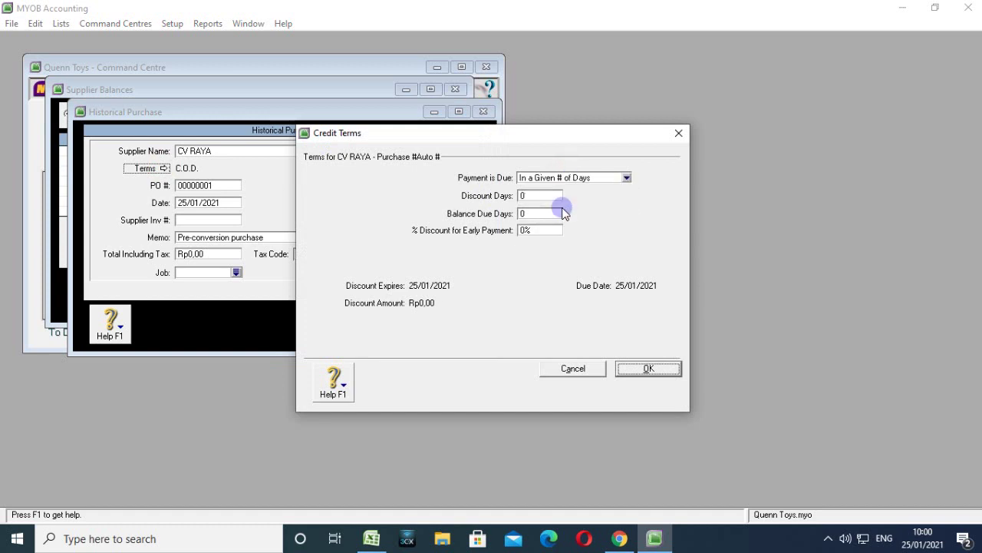
left_click(523, 194)
type("10")
left_click(546, 214)
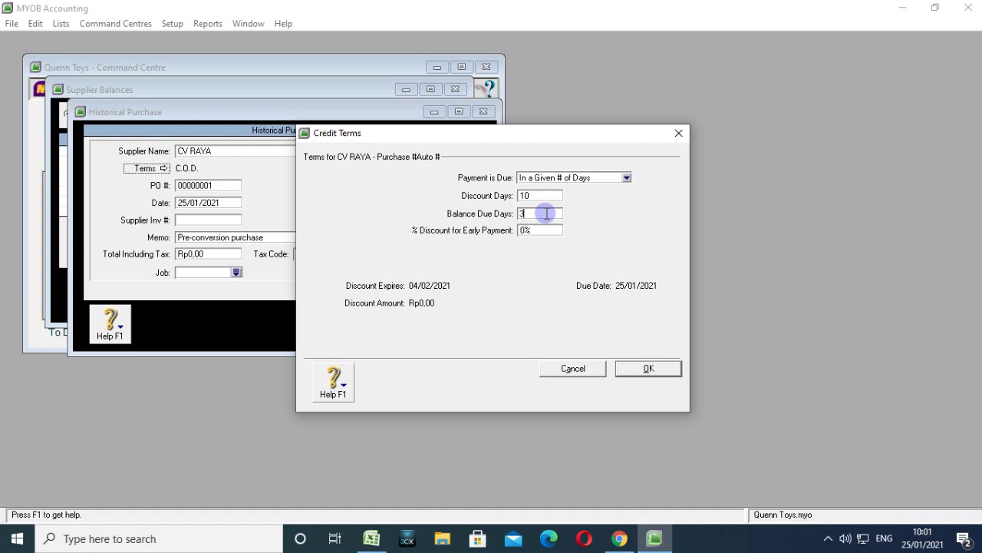
left_click(527, 229)
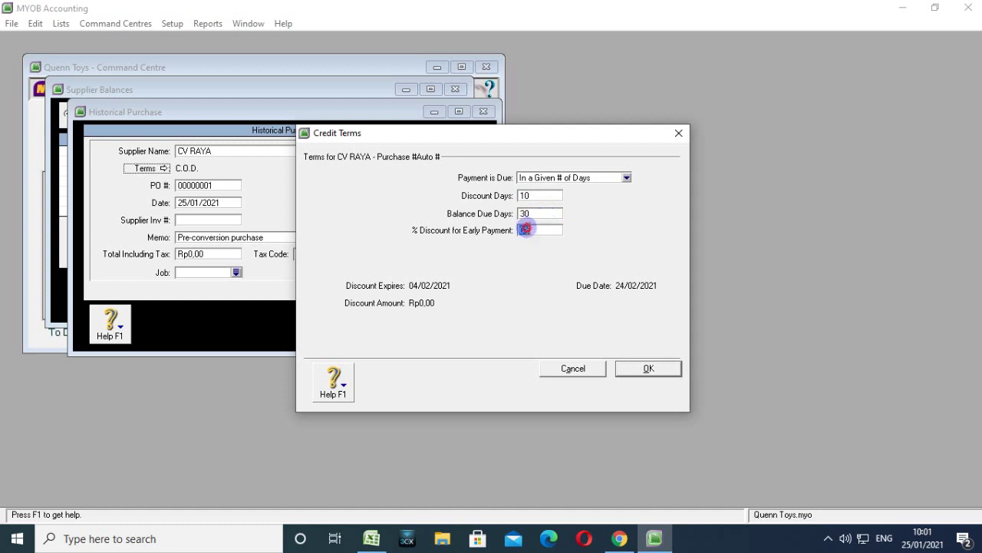
left_click(527, 229)
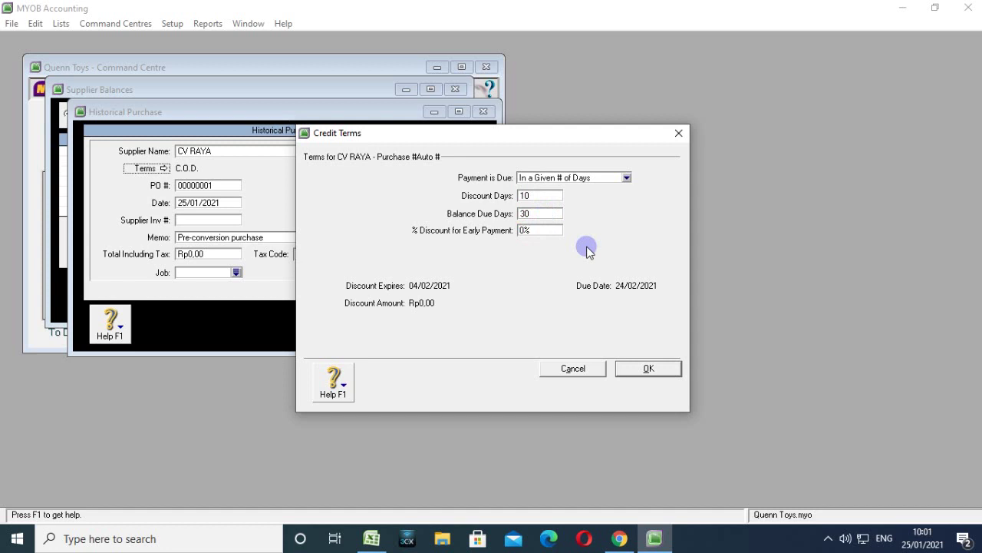
type("3")
left_click(644, 369)
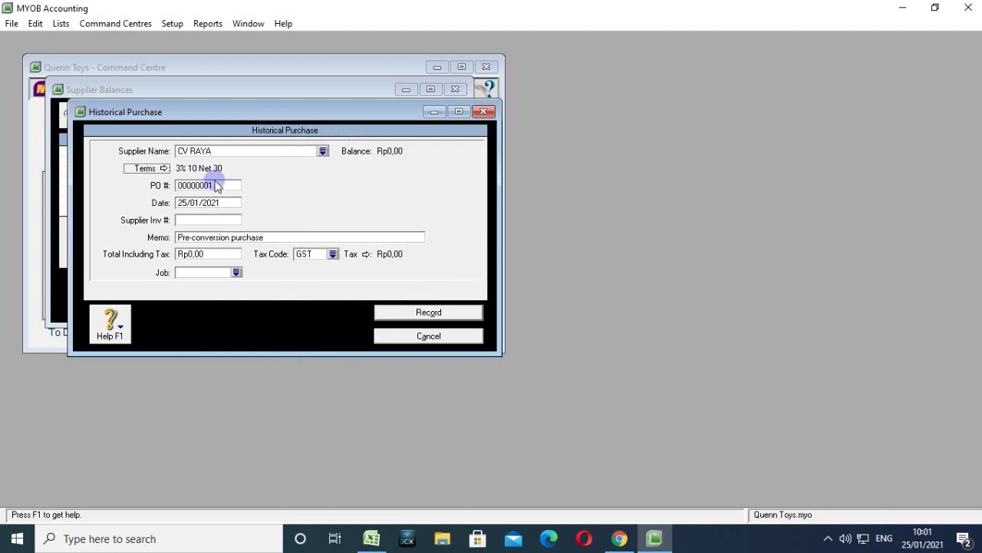
Enter PO FR-670, memo SALDO AWAL HUTANG DAGANG and date 25/08/2017.
left_click(217, 185)
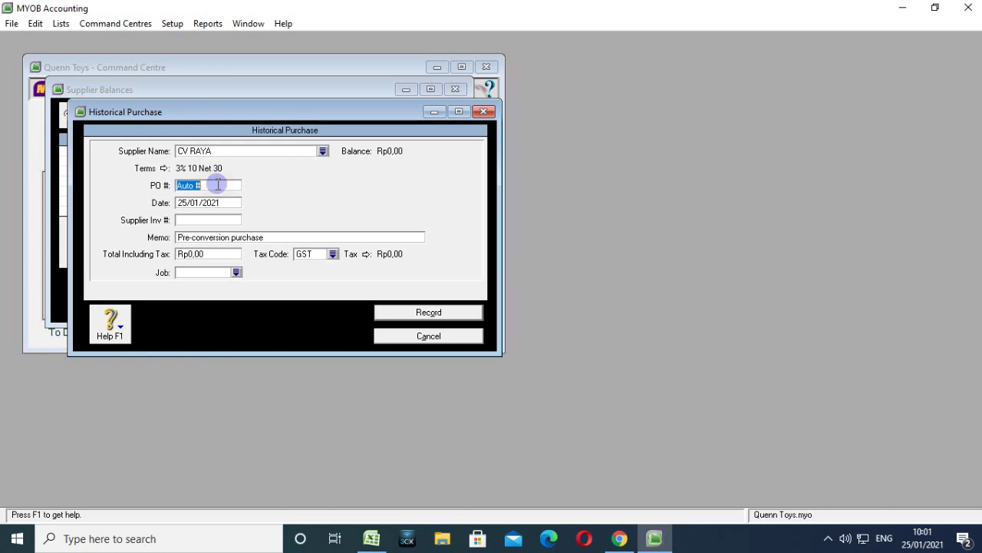
type("FR-670")
left_click(259, 239)
type("SALD")
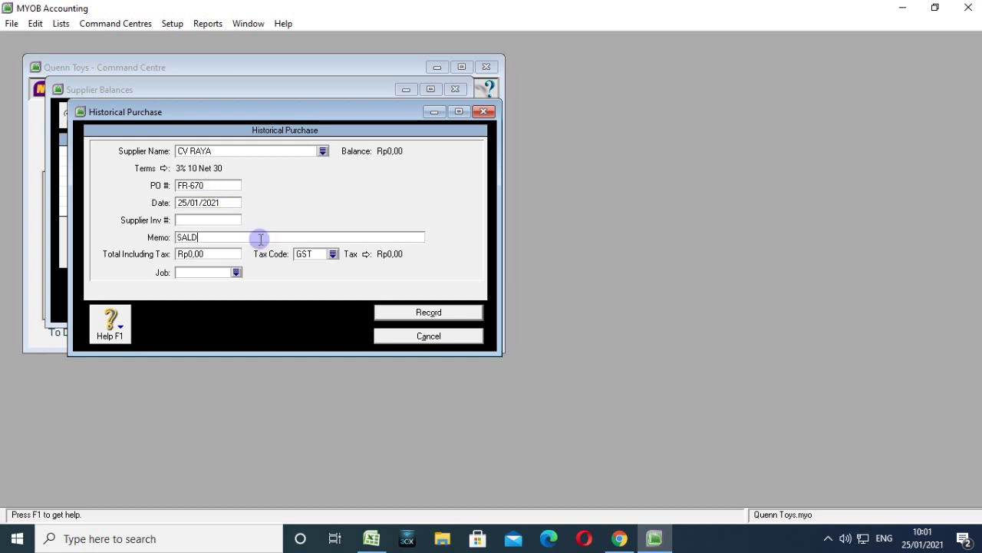
type("O AWAL HUTANG DAGANG")
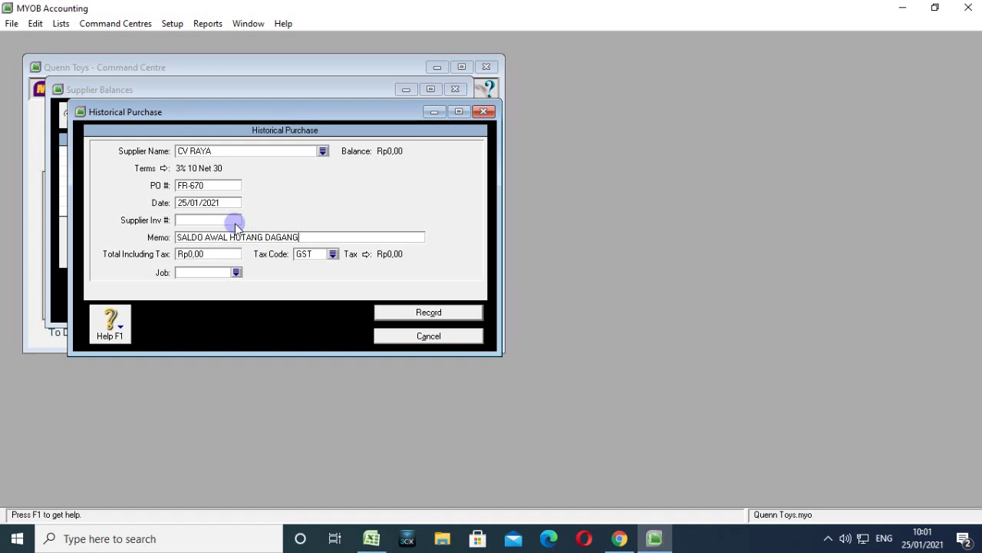
double_click(197, 201)
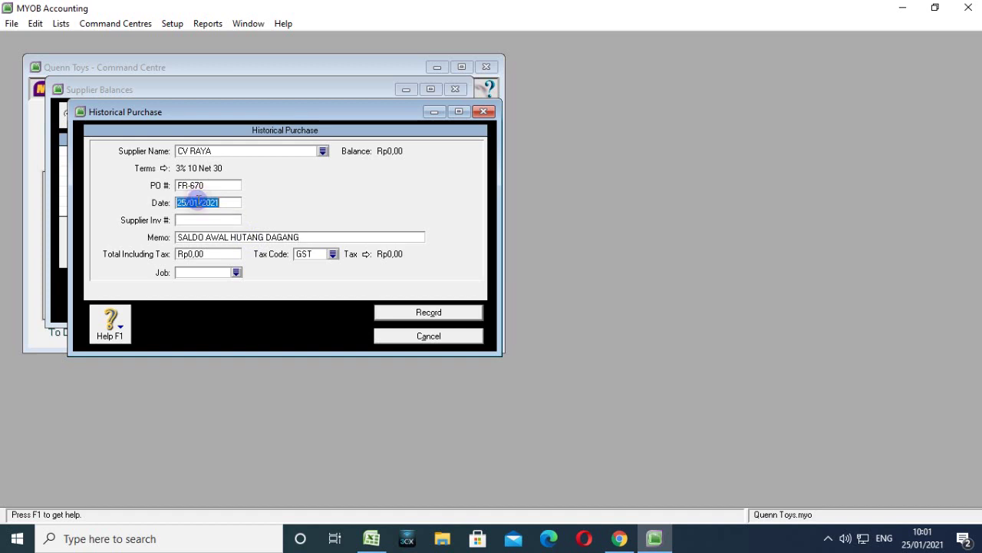
left_click(198, 202)
key("BackSpace")
type("8")
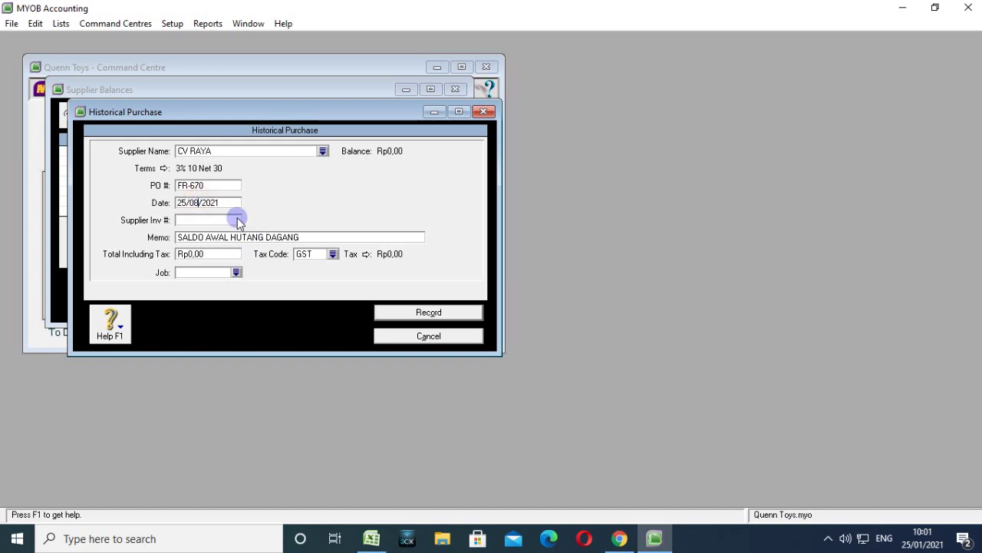
left_click(235, 203)
key("BackSpace")
key("BackSpace")
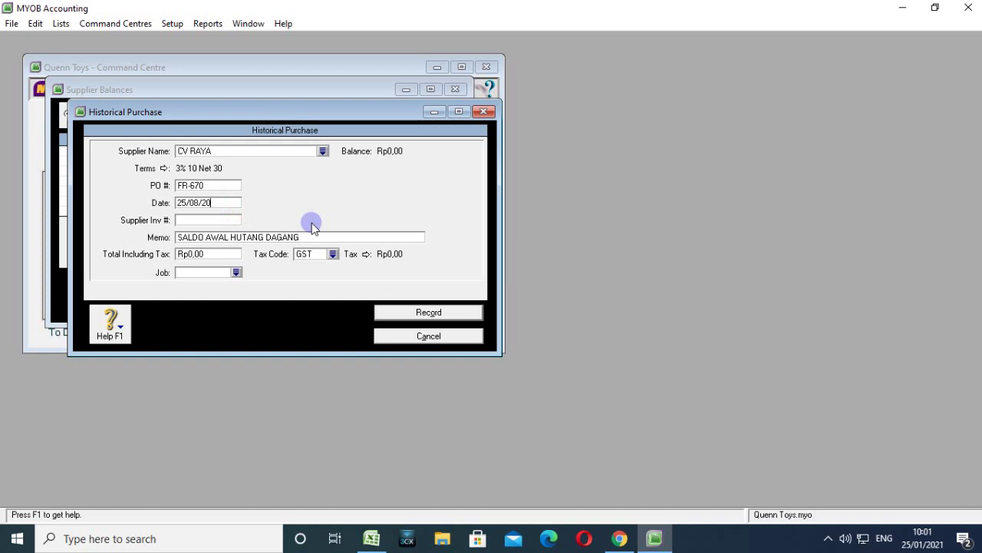
type("17")
left_click_drag(211, 185, 178, 185)
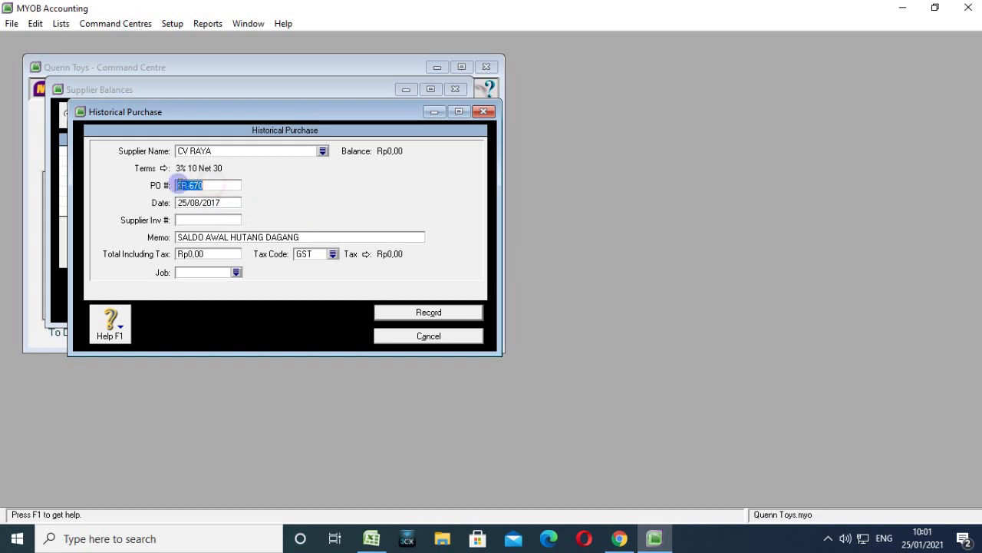
left_click(214, 185)
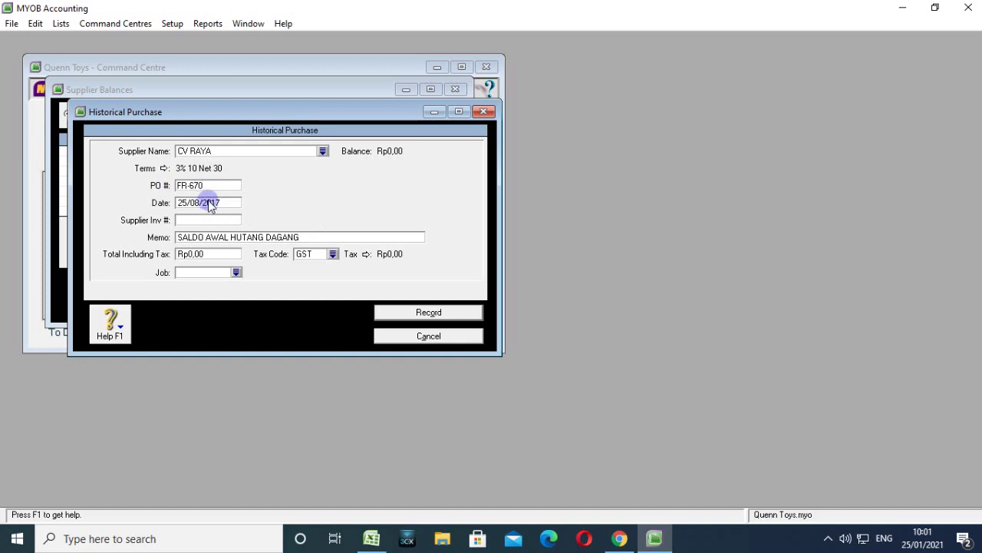
Enter the Rp650.000,00 total with tax code N-T and record the purchase.
left_click(219, 254)
left_click(211, 254)
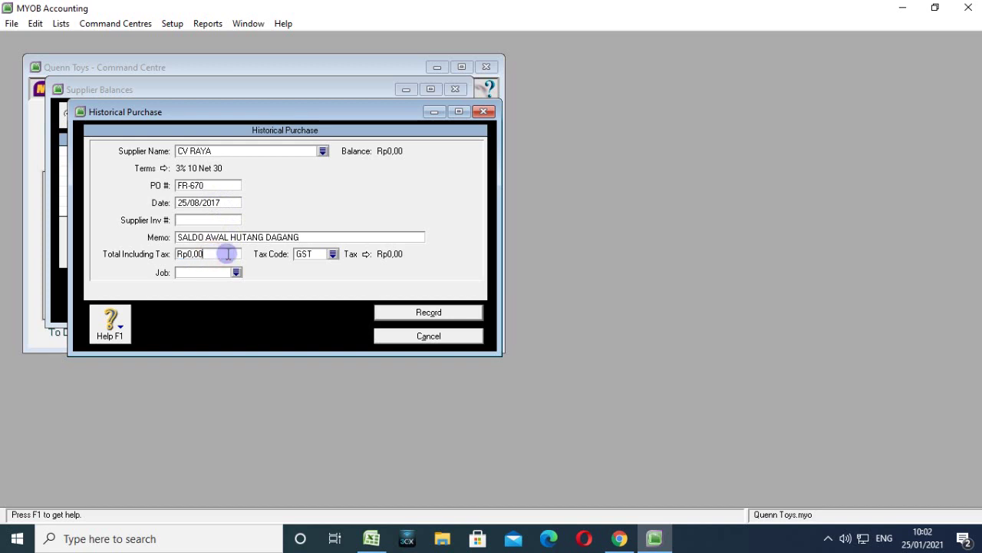
key("BackSpace")
key("BackSpace")
key("BackSpace")
key("BackSpace")
type("650000")
key("Tab")
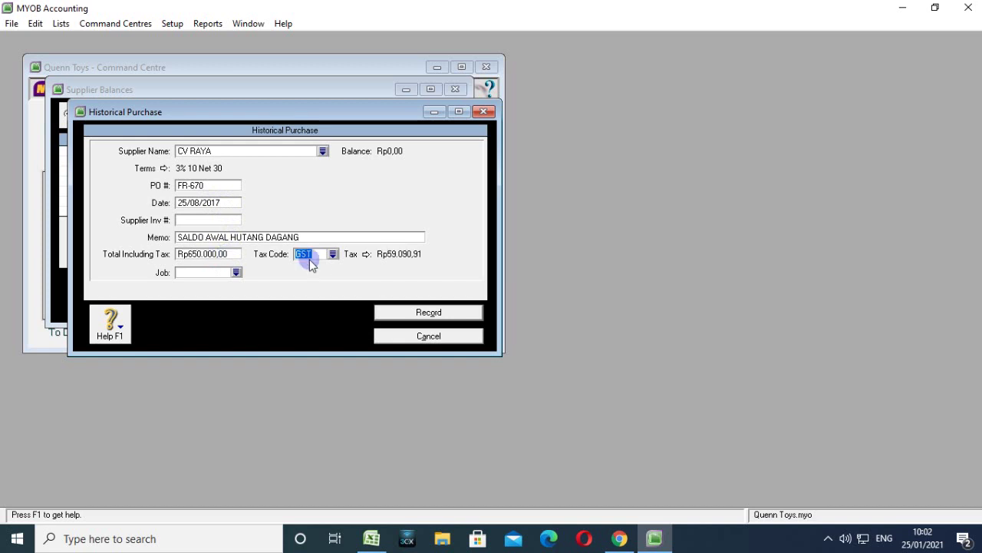
left_click(333, 254)
left_click(418, 200)
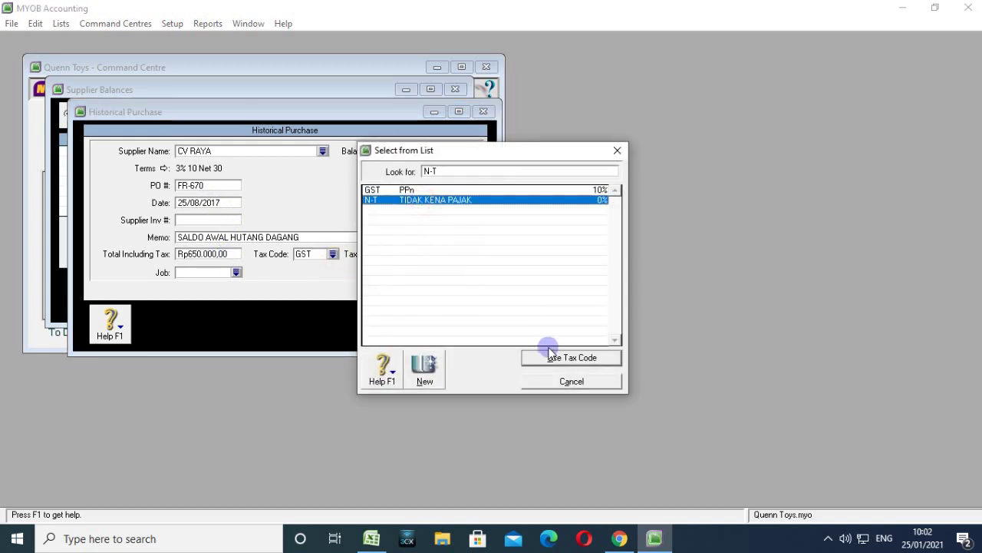
left_click(549, 357)
left_click(427, 315)
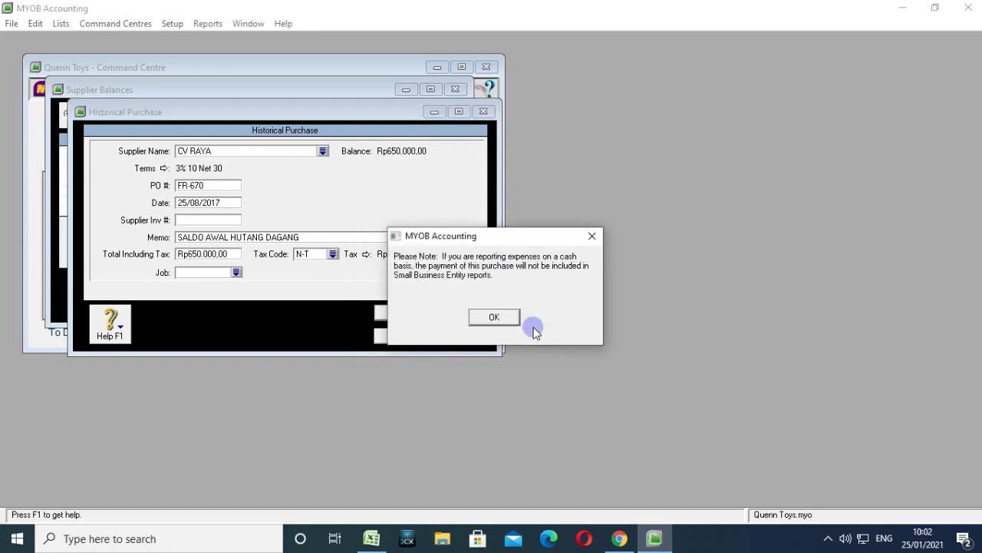
left_click(506, 317)
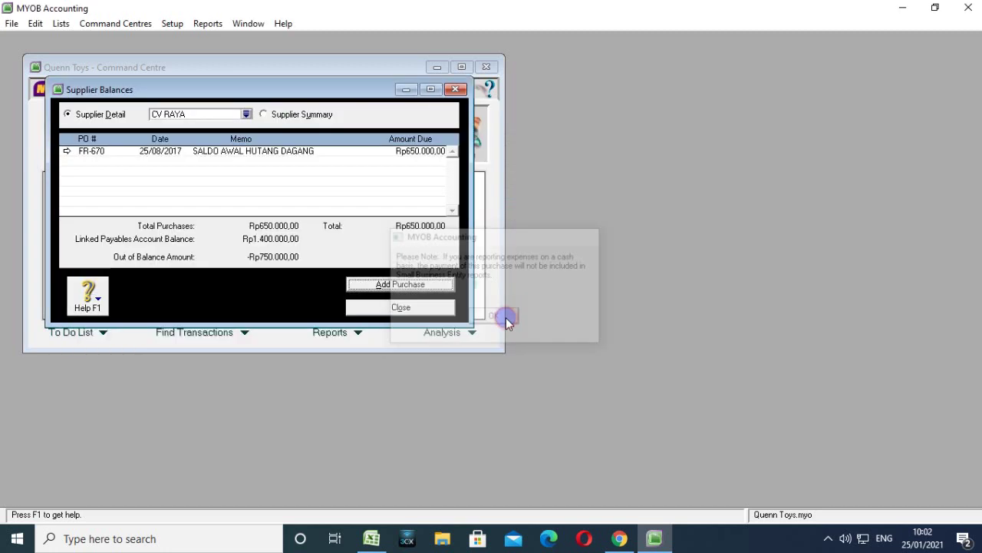
Pick PT FUNNY PLASTIK from the Supplier Summary and add a new historical purchase.
left_click(263, 114)
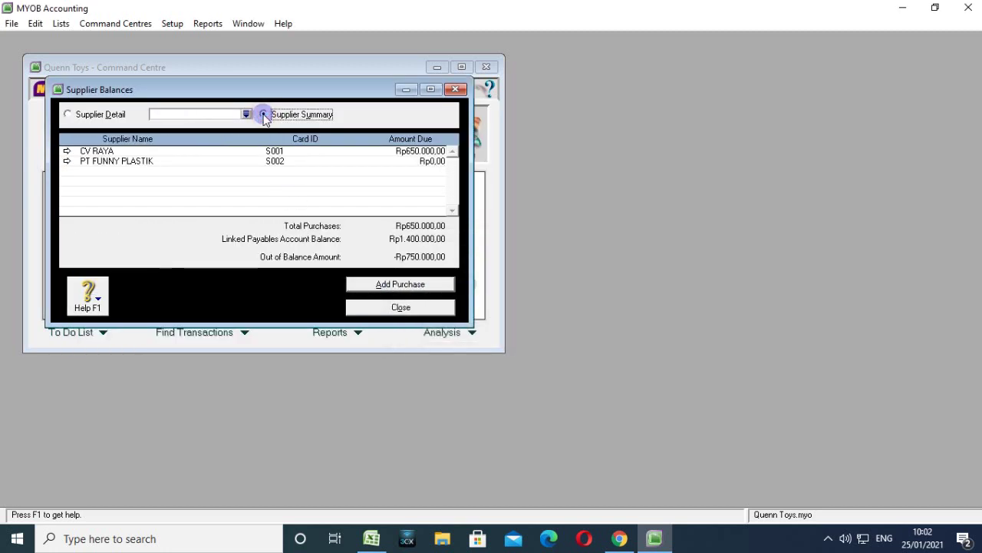
double_click(97, 163)
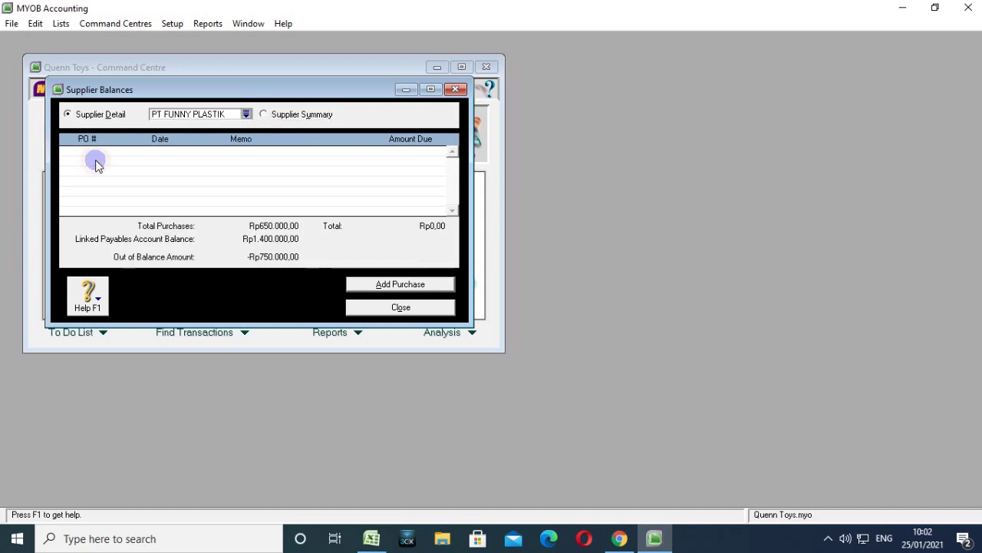
left_click(369, 286)
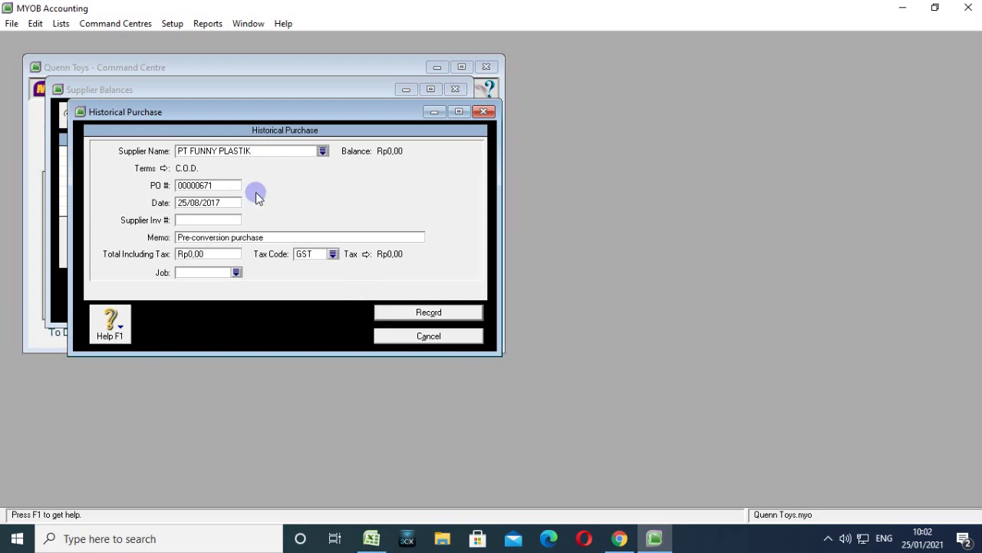
Set the terms to In a Given # of Days: 10 discount days, 30 balance days, 3% discount.
left_click(163, 168)
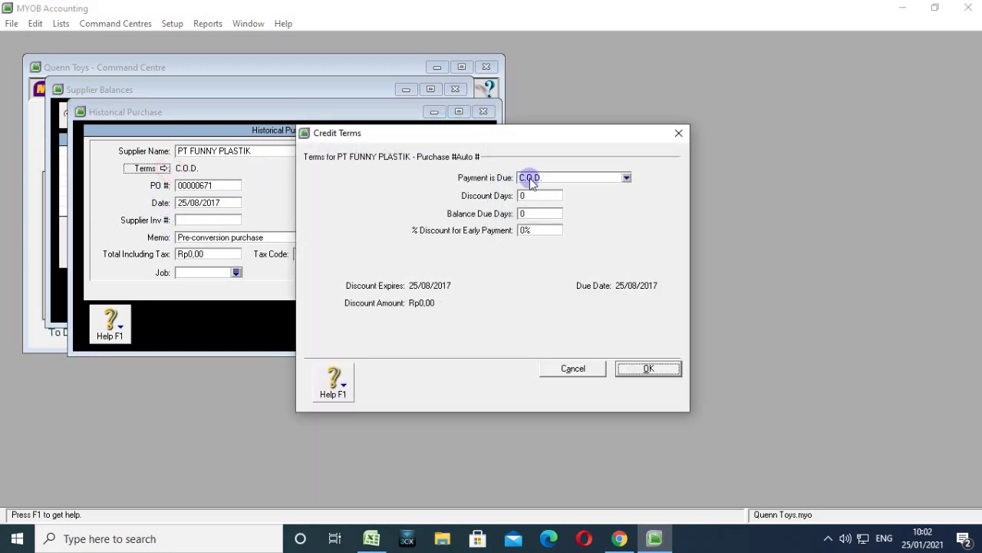
left_click(529, 177)
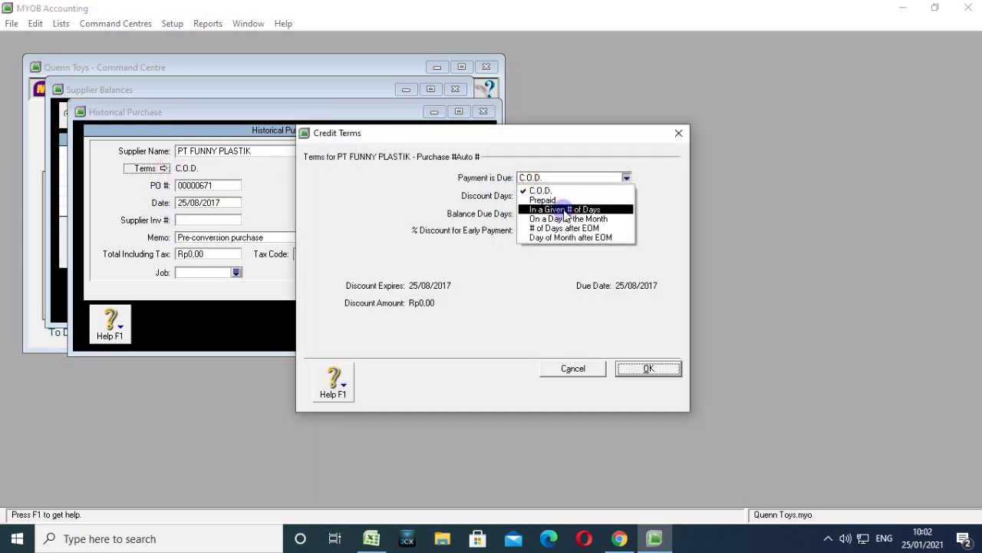
left_click(565, 210)
left_click(527, 196)
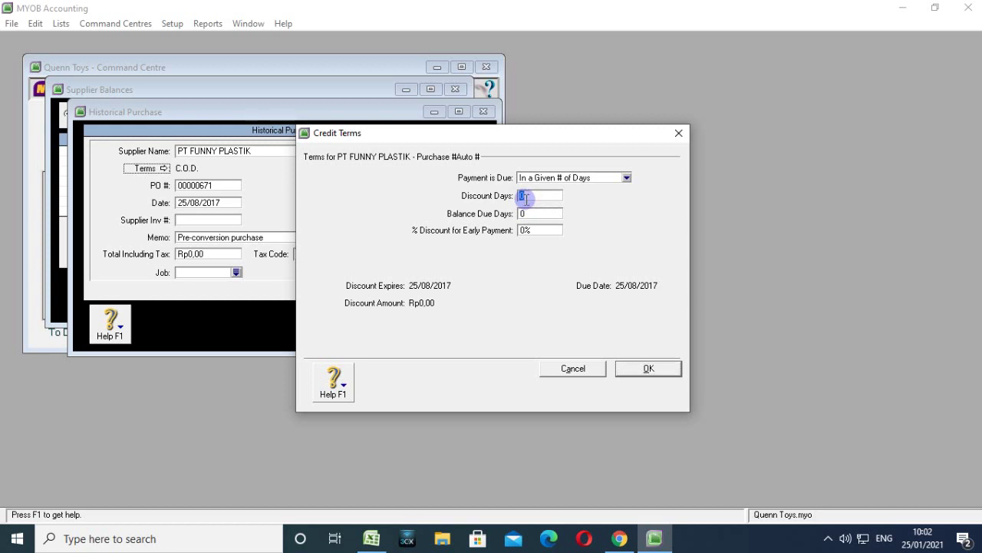
type("10")
key("Tab")
key("Tab")
type("3")
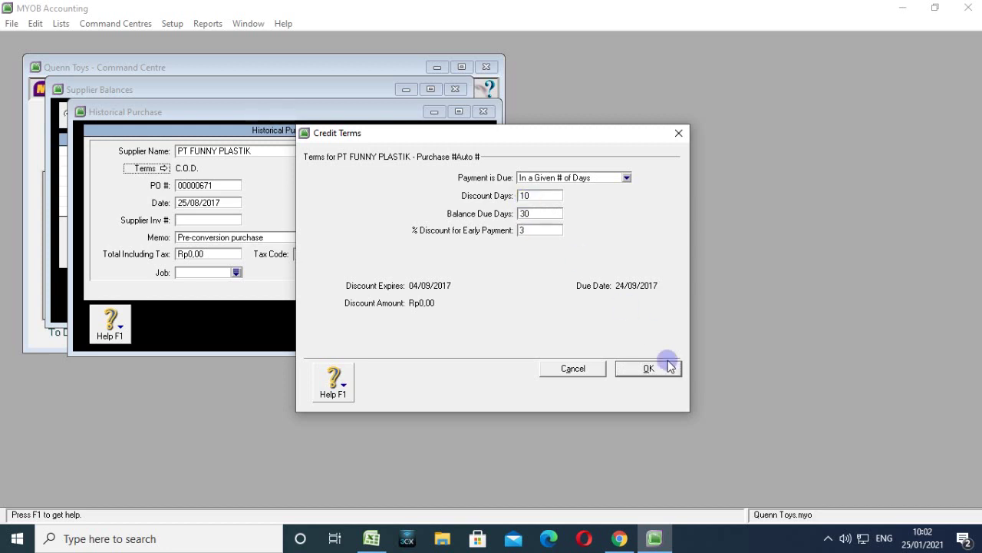
left_click(650, 368)
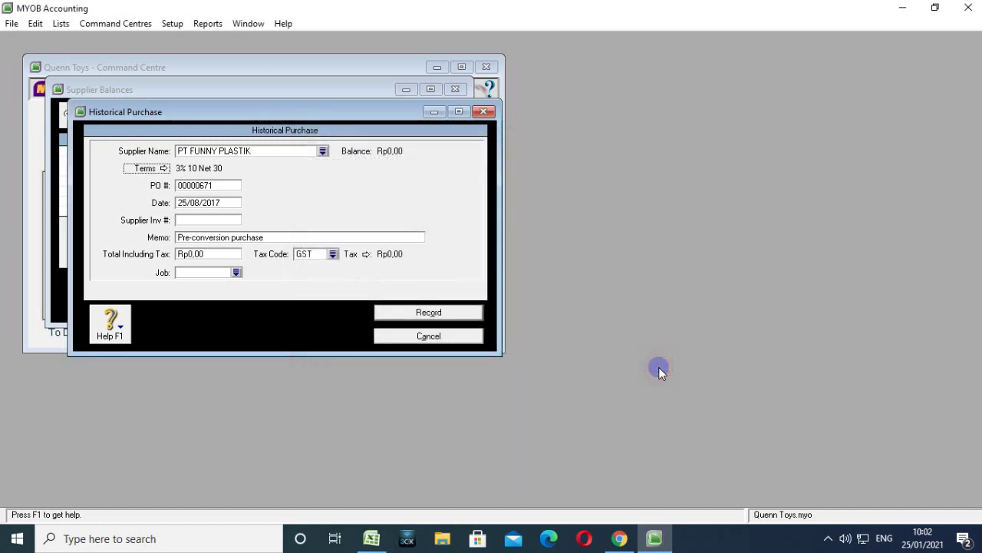
Enter PO FP-548, date 28/08/2017 and memo SALDO AWAL HUTANG DAGANG.
left_click(214, 184)
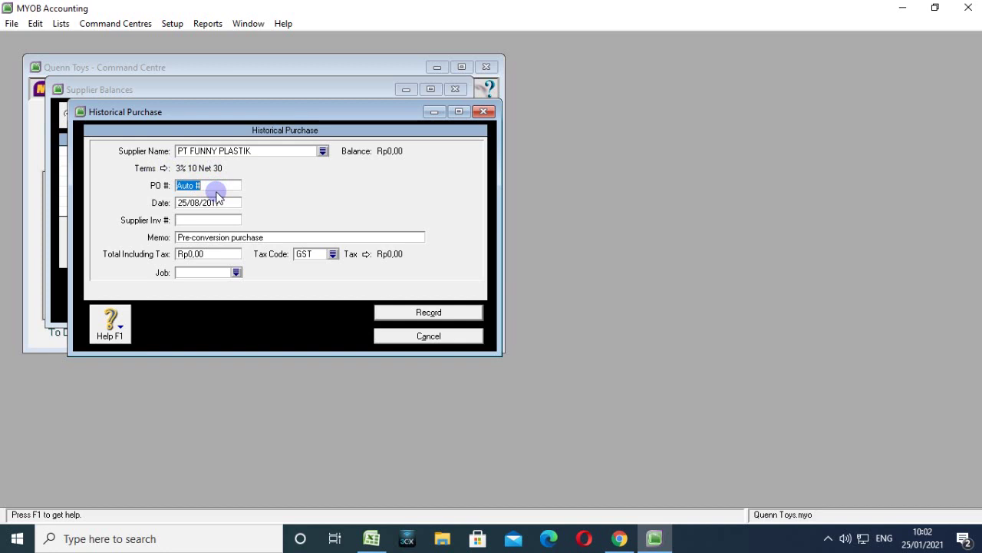
type("FP")
type("-548")
left_click(190, 257)
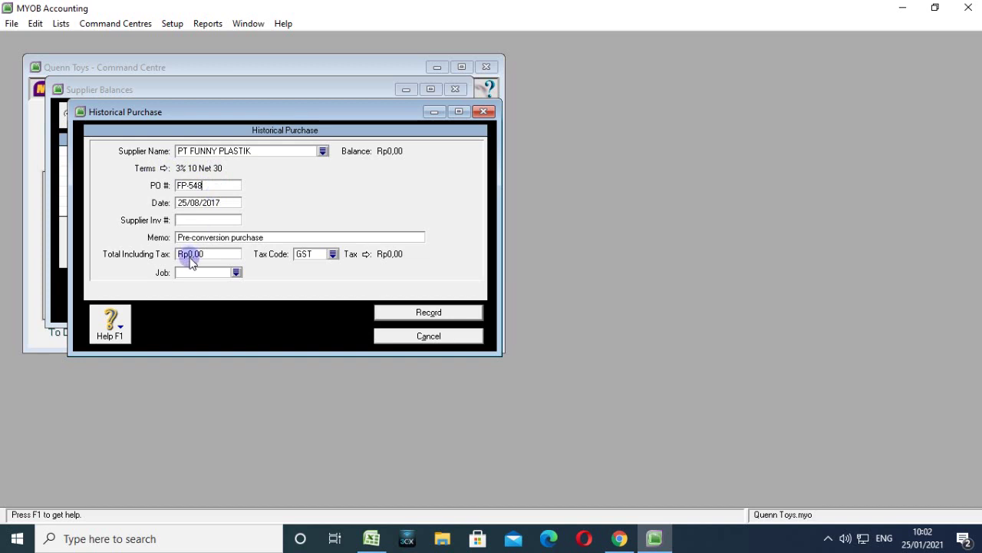
left_click(187, 202)
left_click(187, 201)
key("BackSpace")
type("8")
left_click(274, 243)
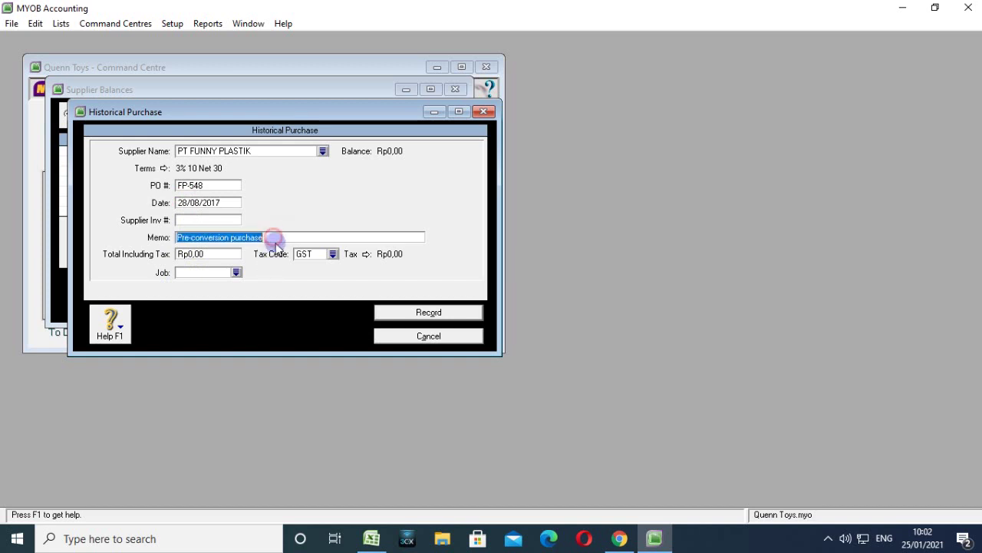
type("SALDO AW")
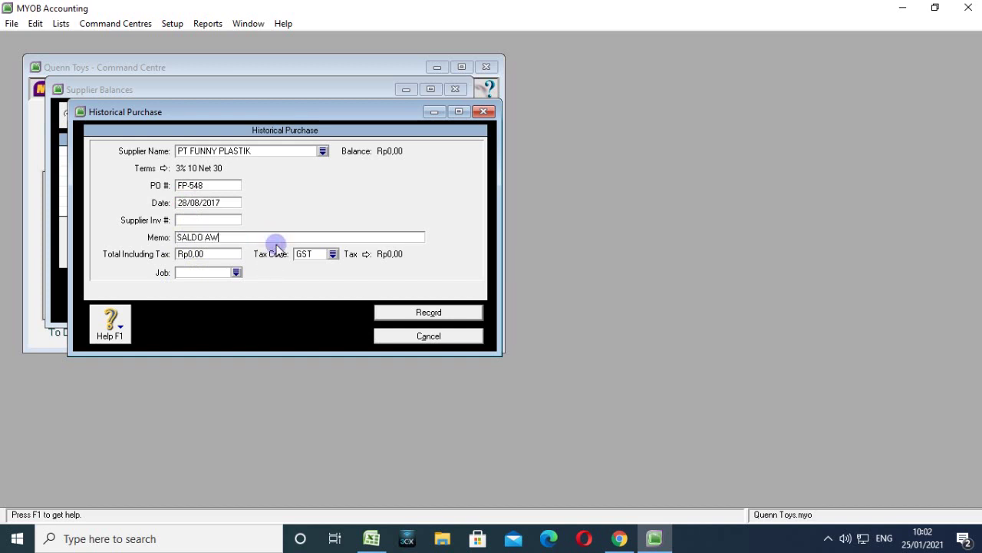
type("AL HUTANG DAGANG")
Enter the Rp750.000,00 total with tax code N-T and record the purchase.
left_click(221, 255)
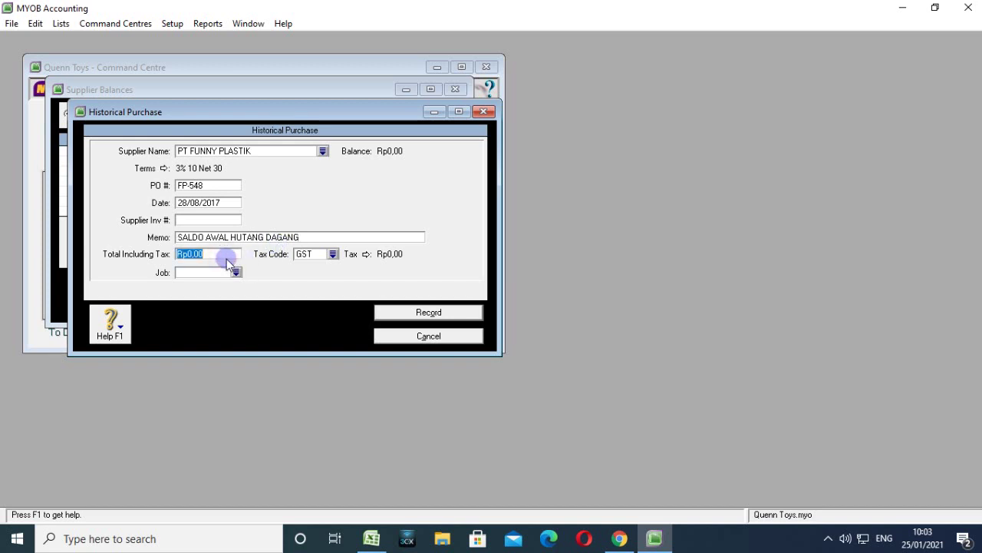
type("750000")
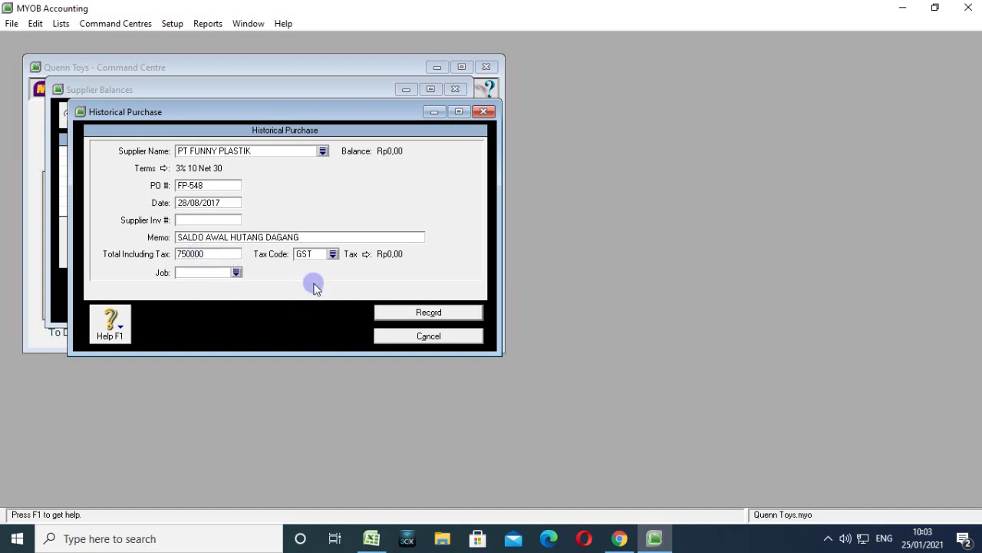
left_click(333, 254)
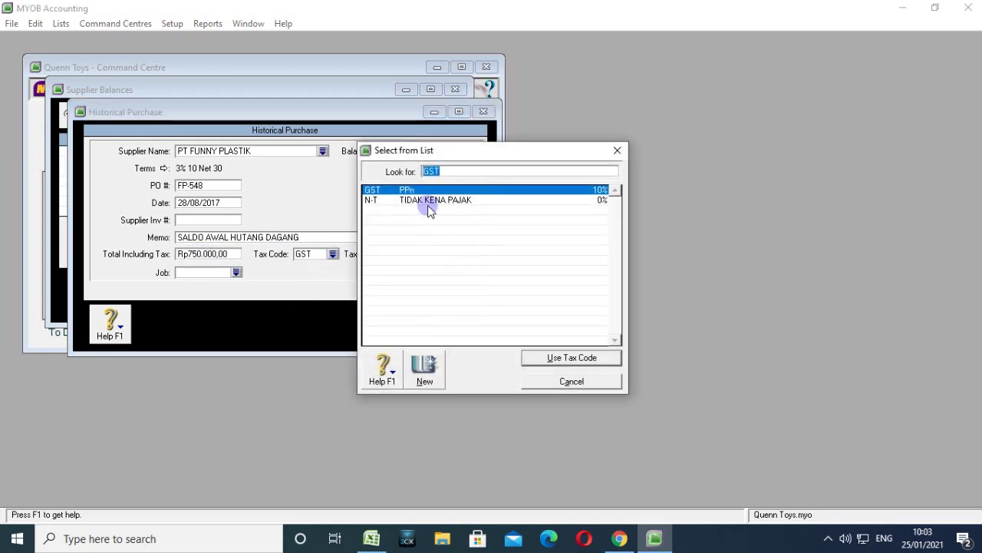
left_click(428, 202)
left_click(553, 357)
left_click(445, 312)
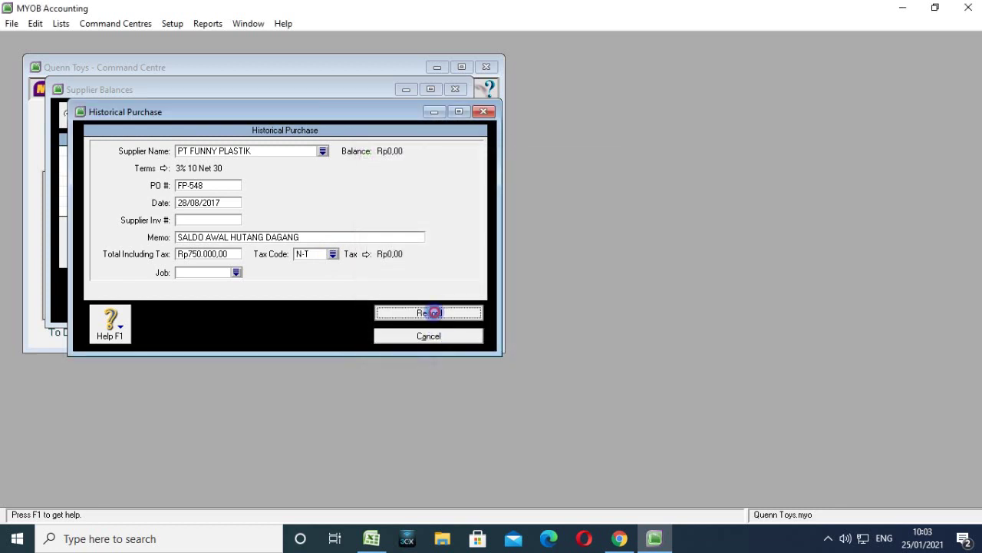
left_click(496, 331)
left_click(502, 317)
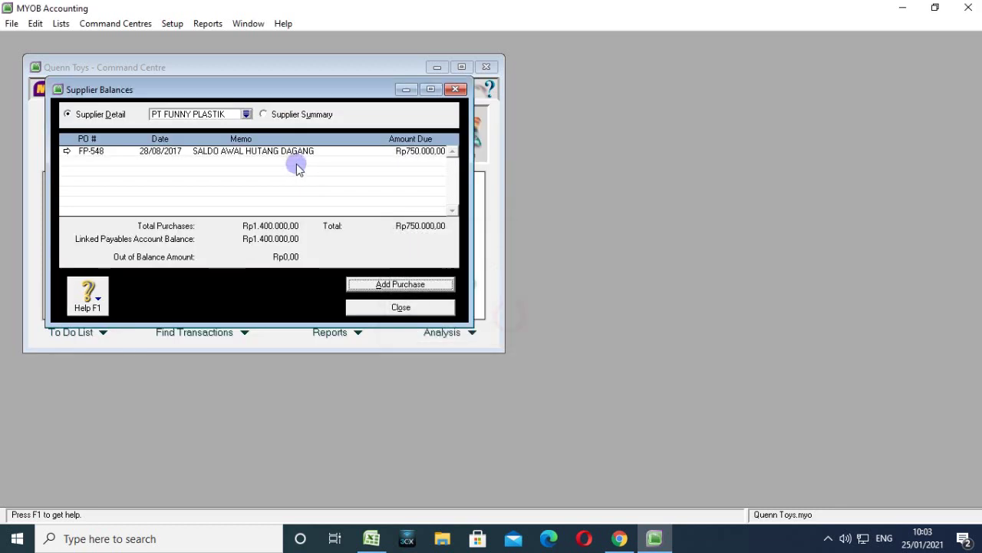
Check the Supplier Summary: payables total Rp1.400.000,00 with no imbalance. Then close Supplier Balances.
left_click(265, 114)
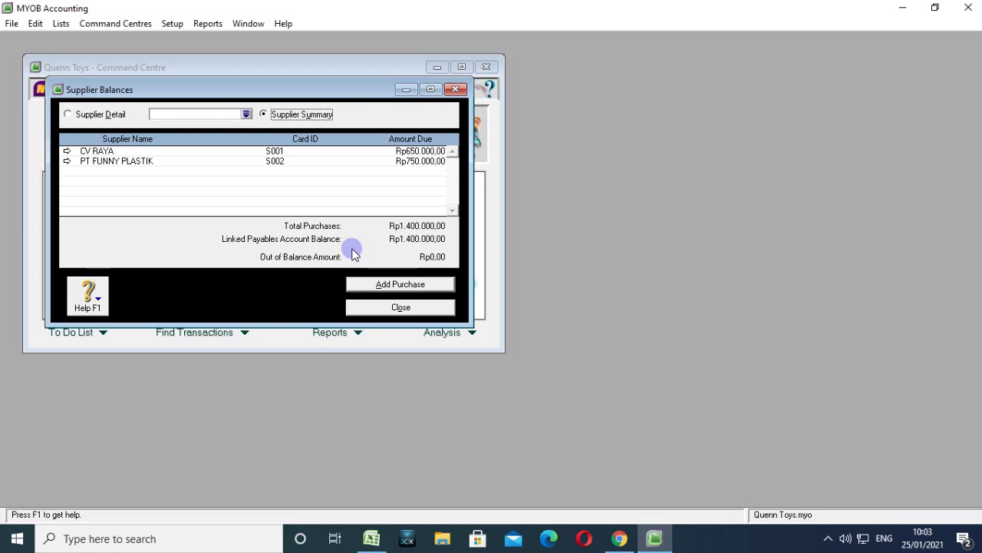
left_click(399, 306)
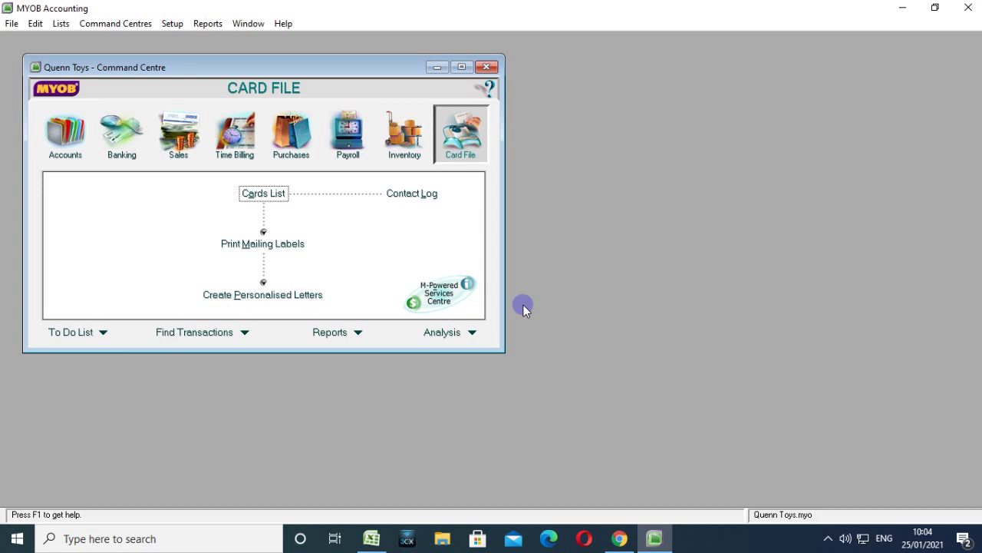
Check the screen recorder from the notification area, then return to the MYOB window.
left_click(657, 538)
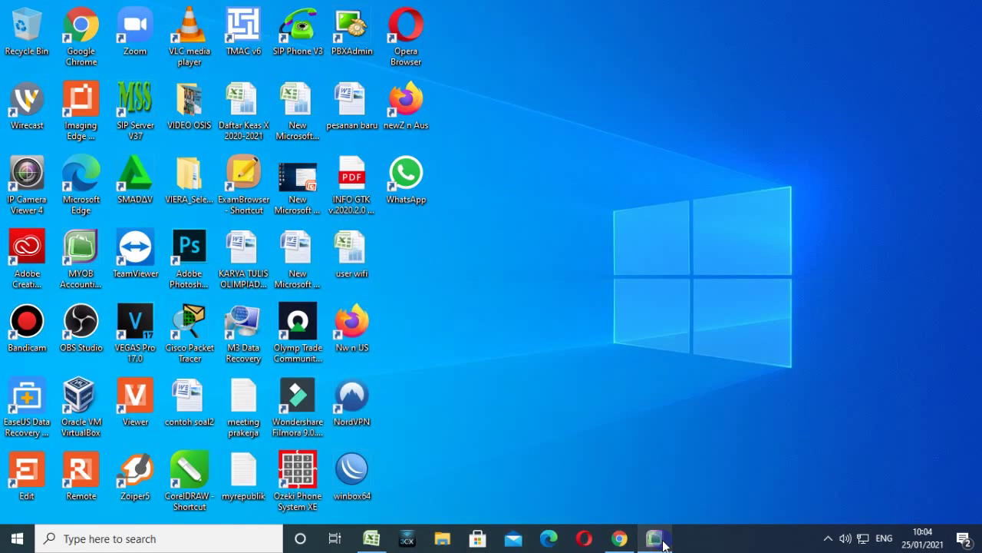
left_click(663, 541)
left_click(828, 538)
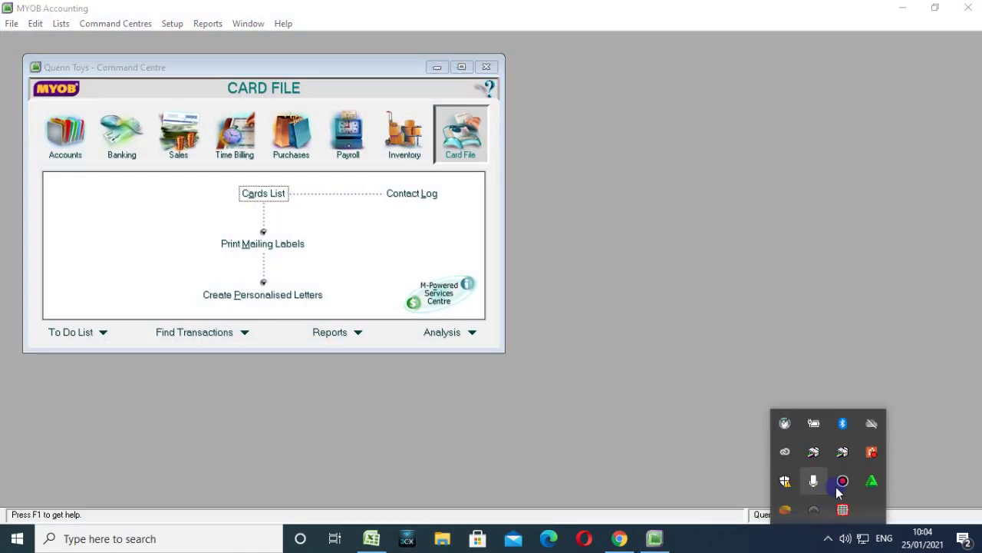
left_click(844, 482)
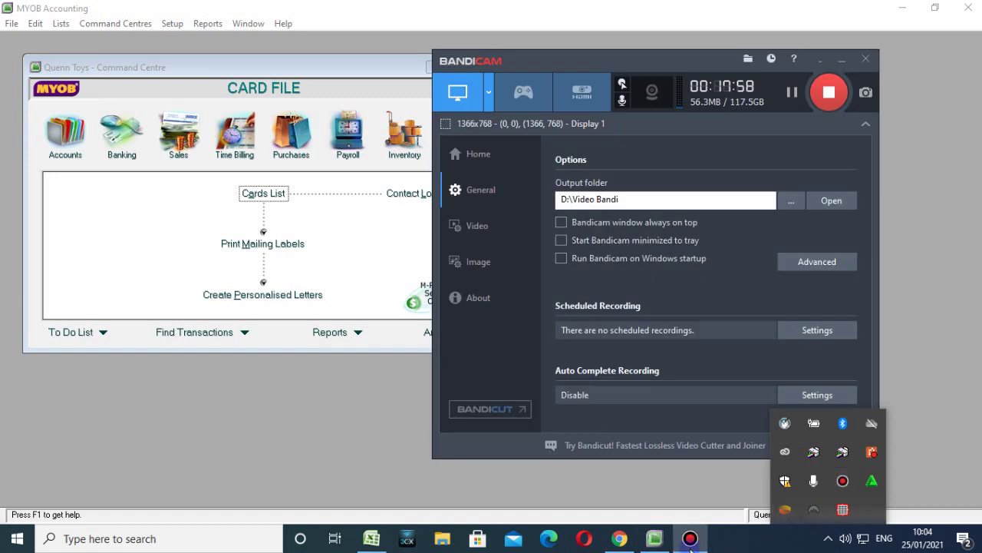
left_click(690, 539)
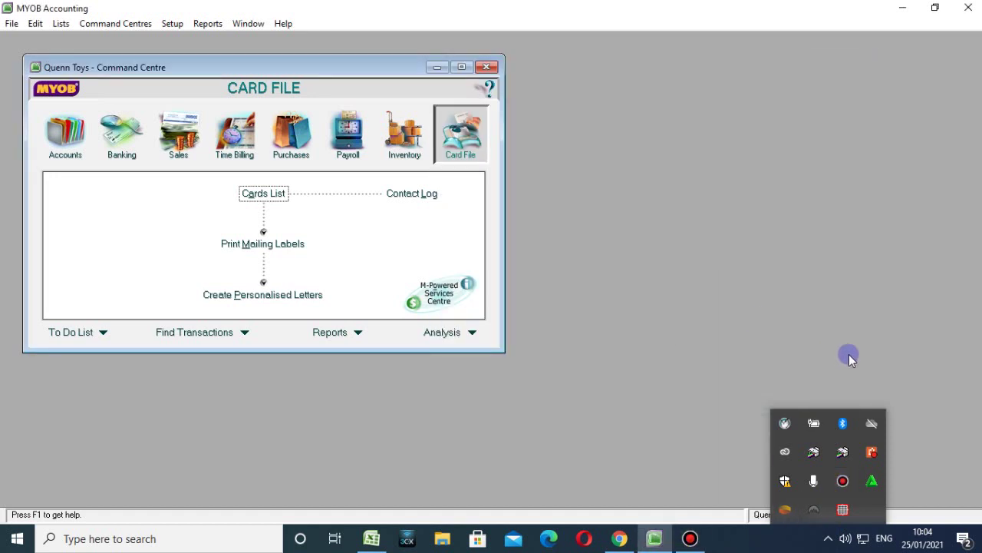
left_click(790, 373)
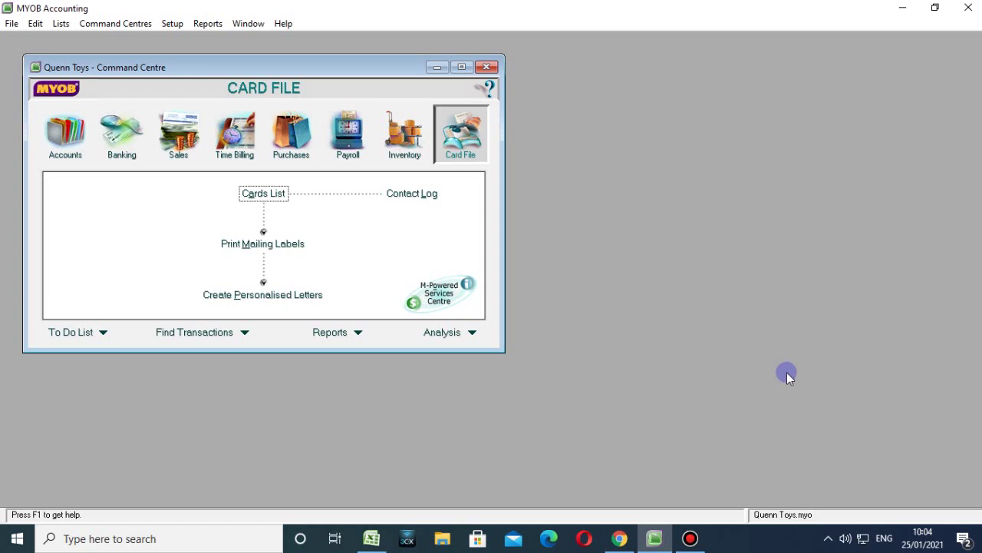
Start a new item from the Inventory Items List.
left_click(403, 147)
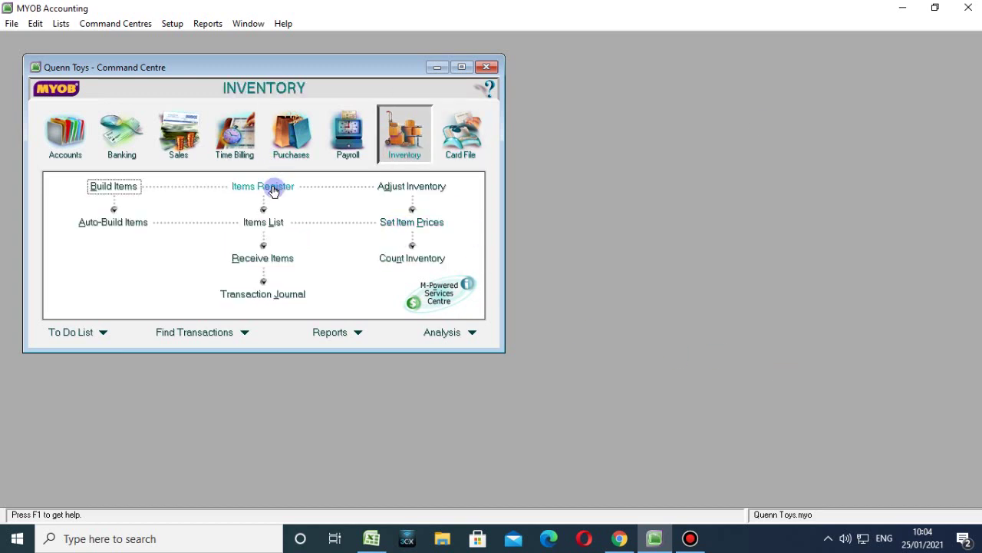
left_click(261, 222)
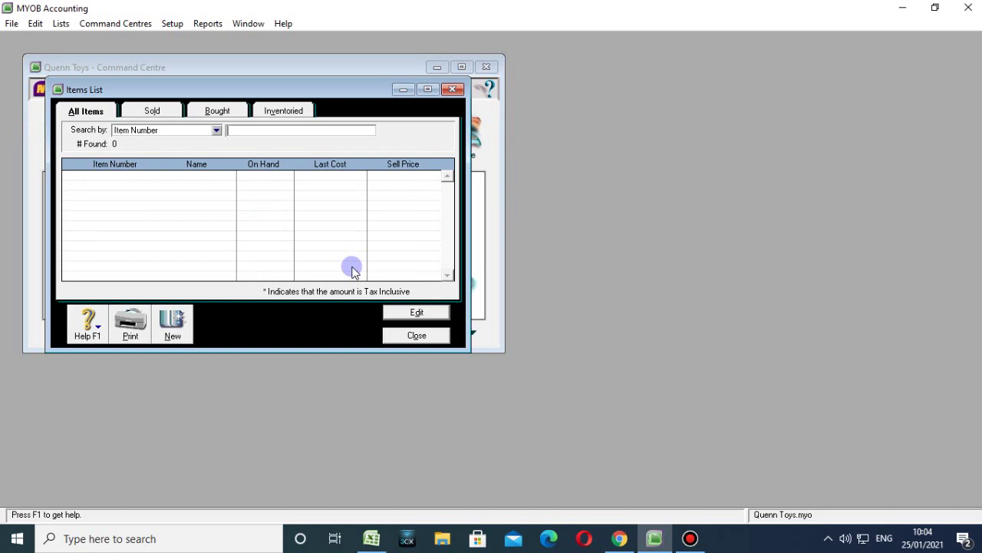
left_click(171, 321)
Enter item number B001 and name UNO STACO, and tick I Buy This Item.
left_click(170, 158)
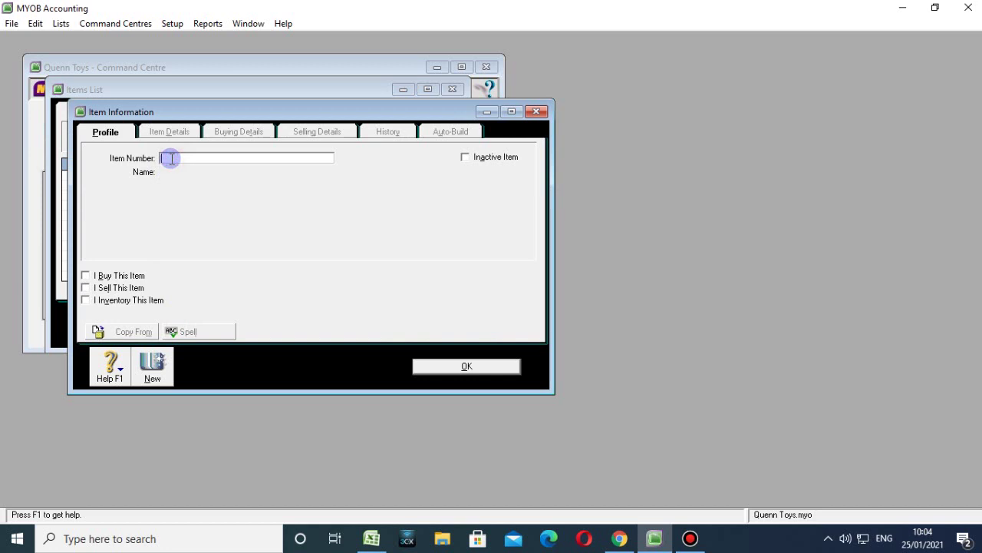
type("B0001")
key("Tab")
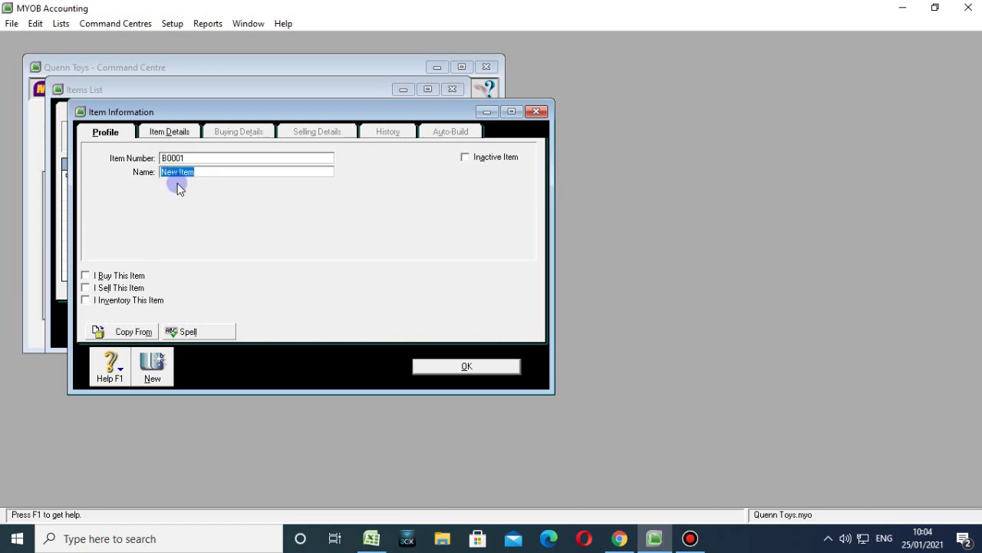
left_click(175, 172)
left_click(173, 158)
key("BackSpace")
left_click(182, 176)
type("UNO STACO")
left_click(100, 275)
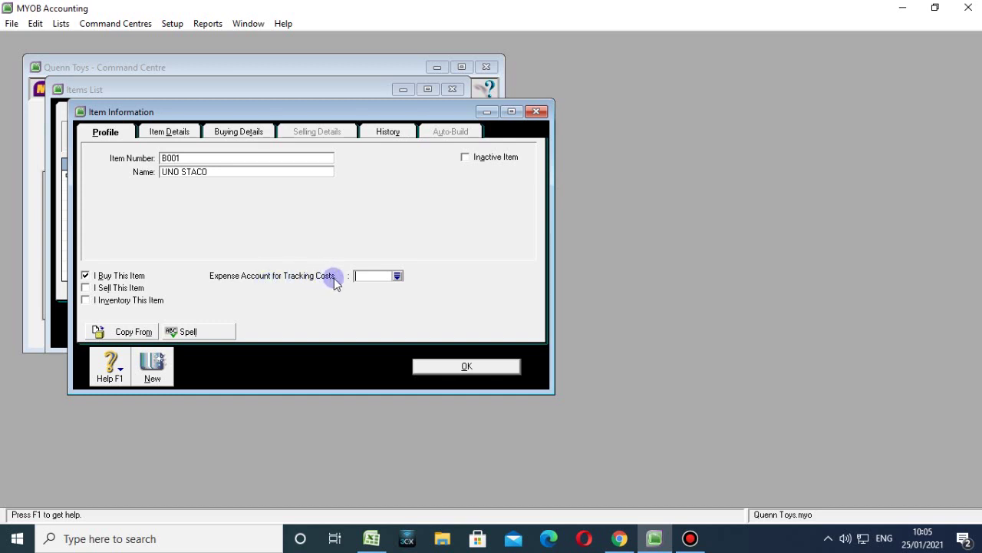
Set the expense account to 5-1100 Cost of Goods Sold, and mark the item sold with income account 4-1000 Sales Revenue.
left_click(397, 276)
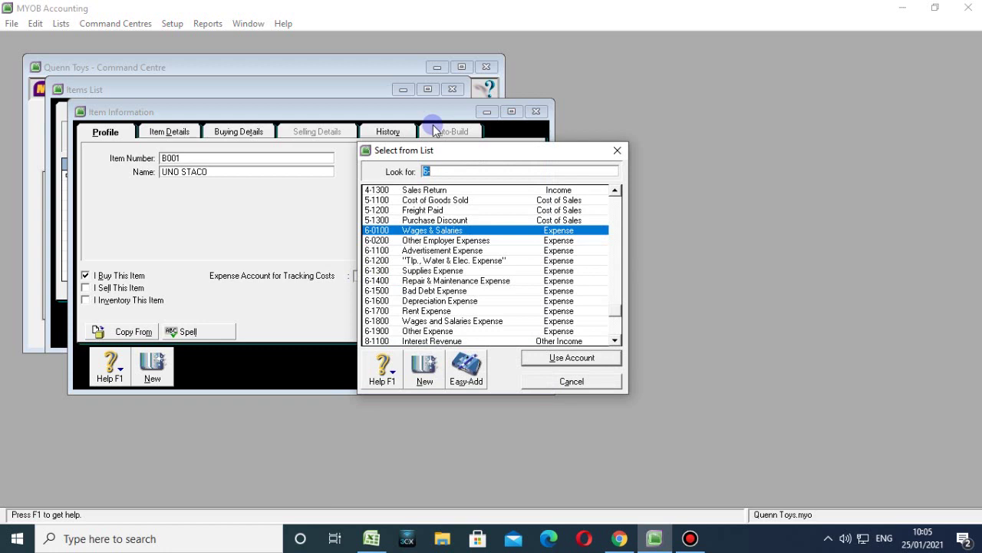
left_click(471, 201)
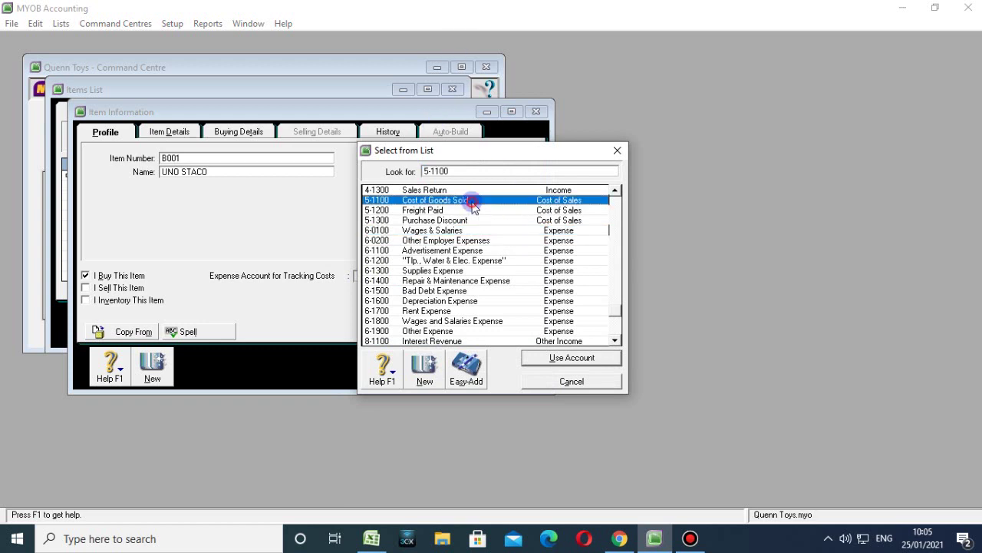
left_click(551, 357)
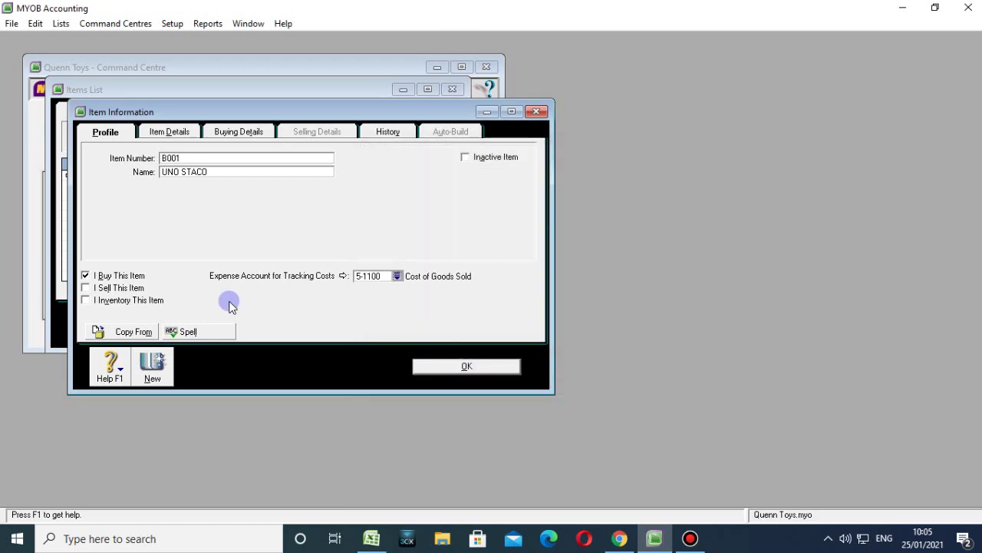
left_click(85, 288)
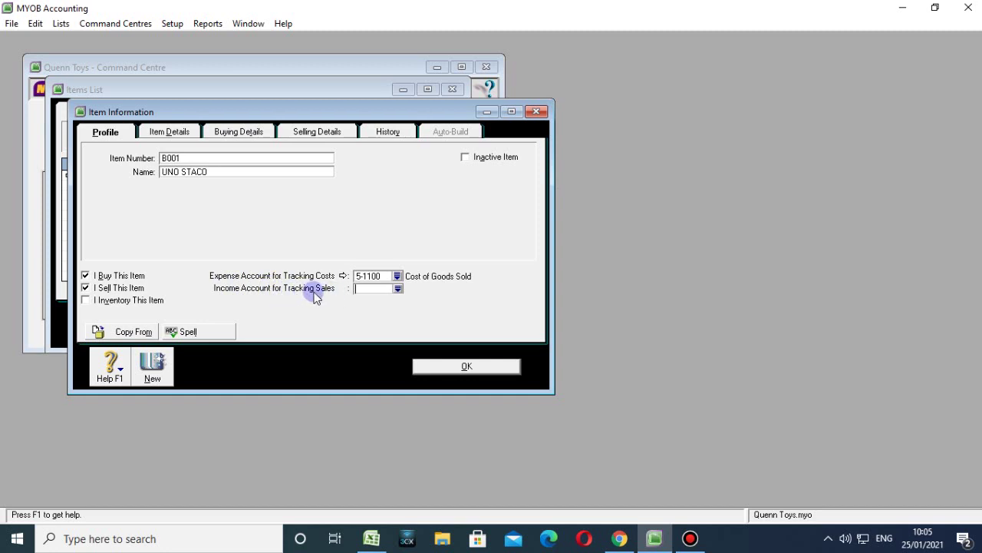
left_click(398, 289)
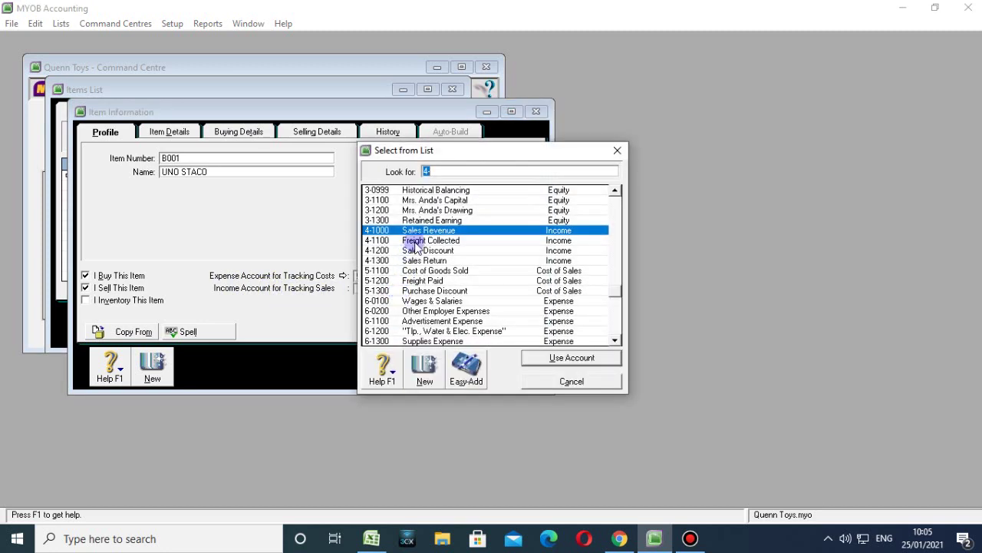
left_click(559, 358)
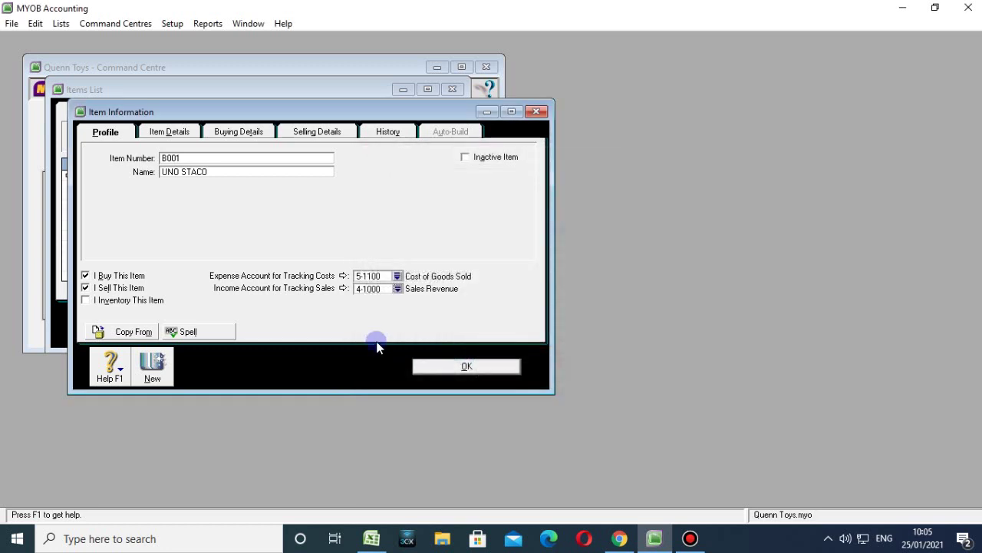
Mark the item inventoried with asset 1-1400 Merchandise Inventory and cost of sales 5-1100, then click OK.
left_click(94, 300)
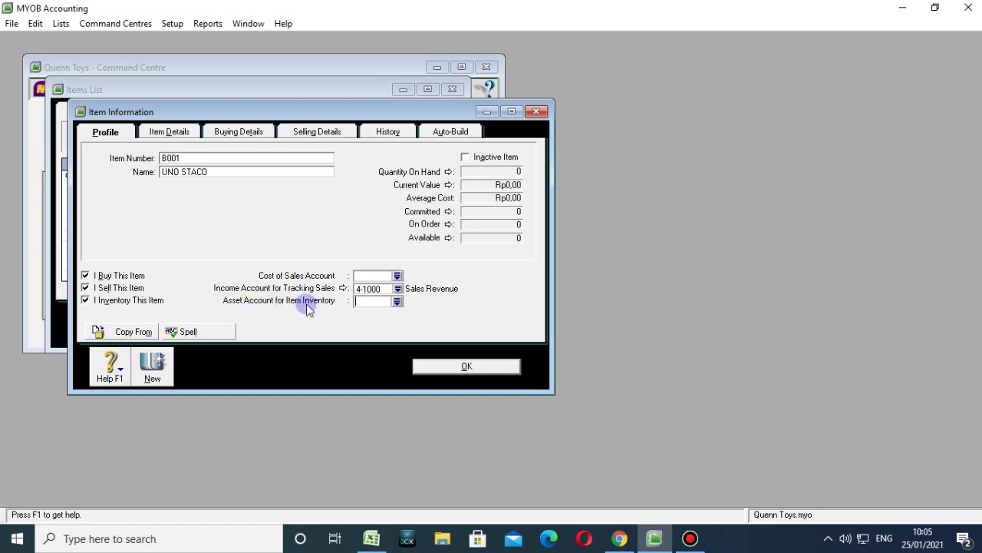
left_click(397, 301)
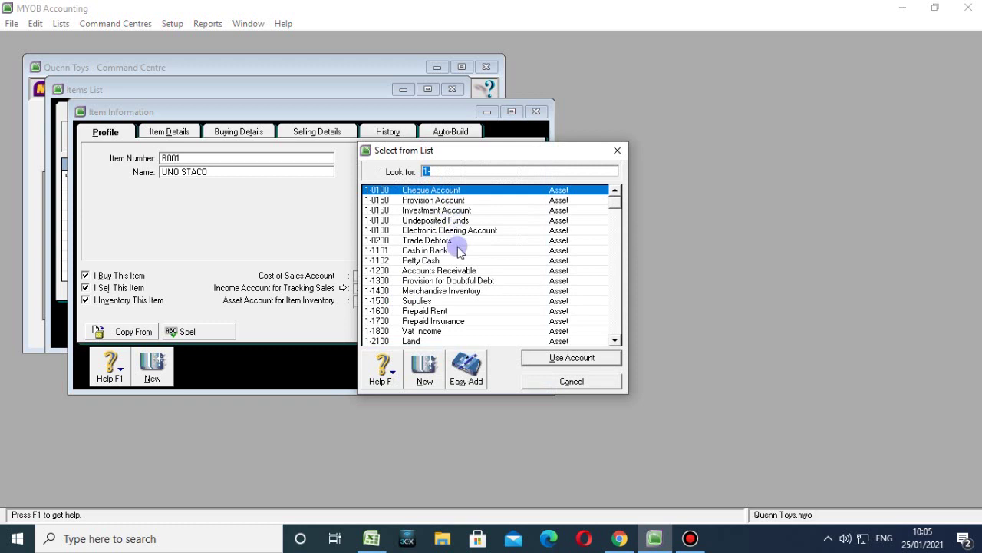
left_click(451, 298)
left_click(533, 358)
left_click(397, 275)
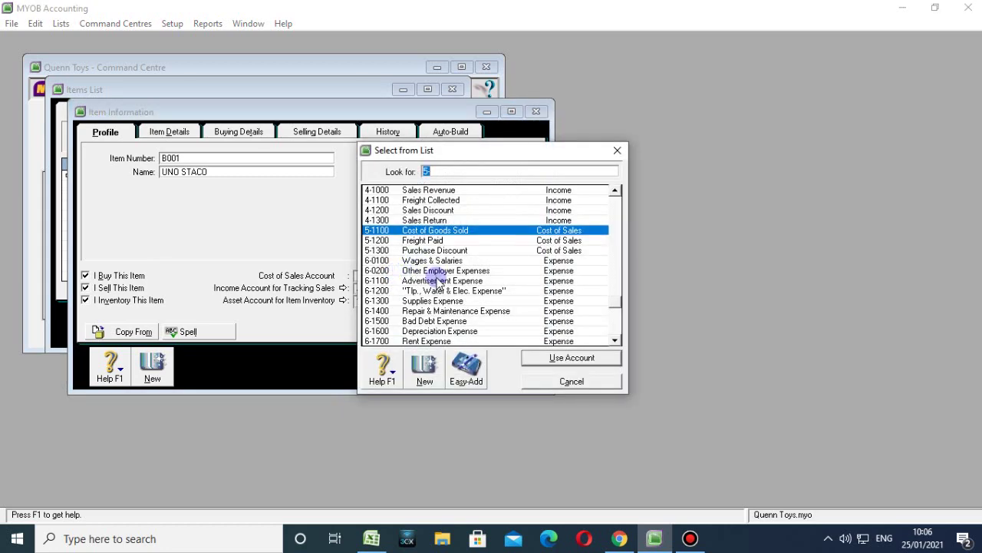
left_click(563, 356)
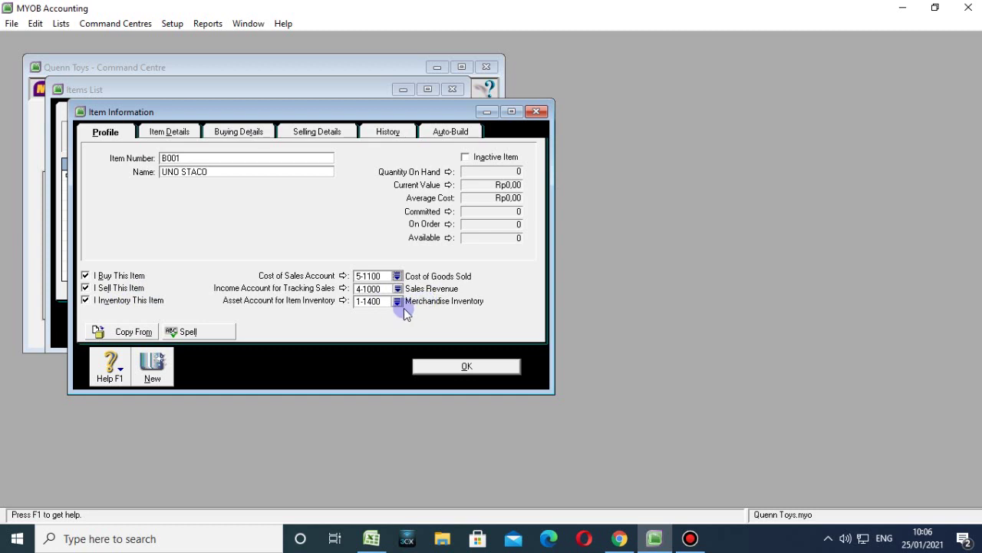
left_click(442, 366)
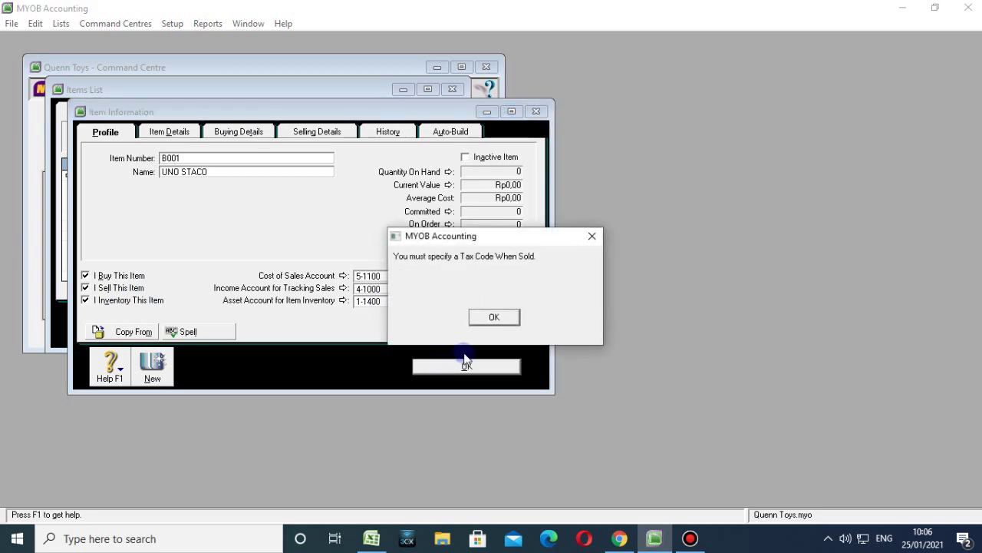
Set the Tax Code When Sold to GST and the Selling Unit to UNIT.
left_click(481, 317)
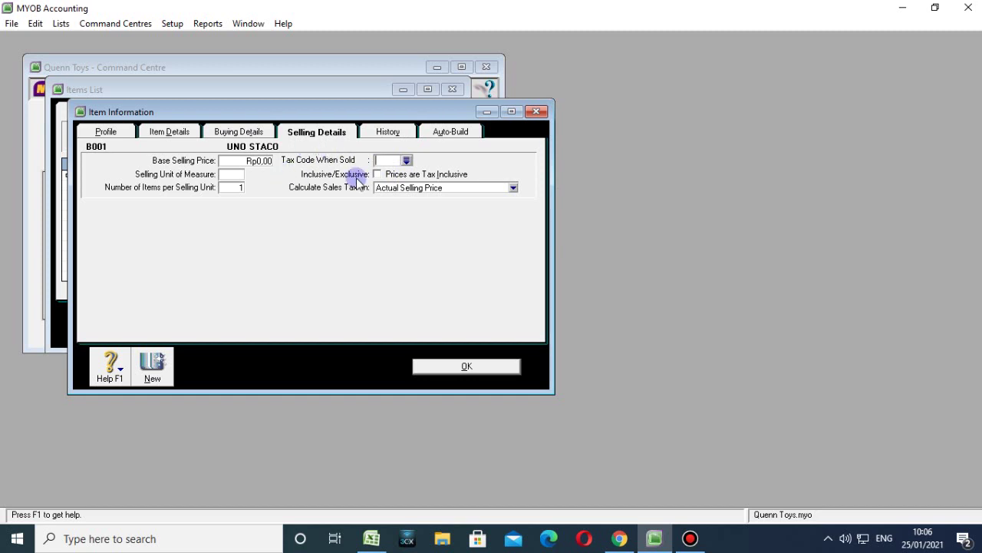
left_click(405, 159)
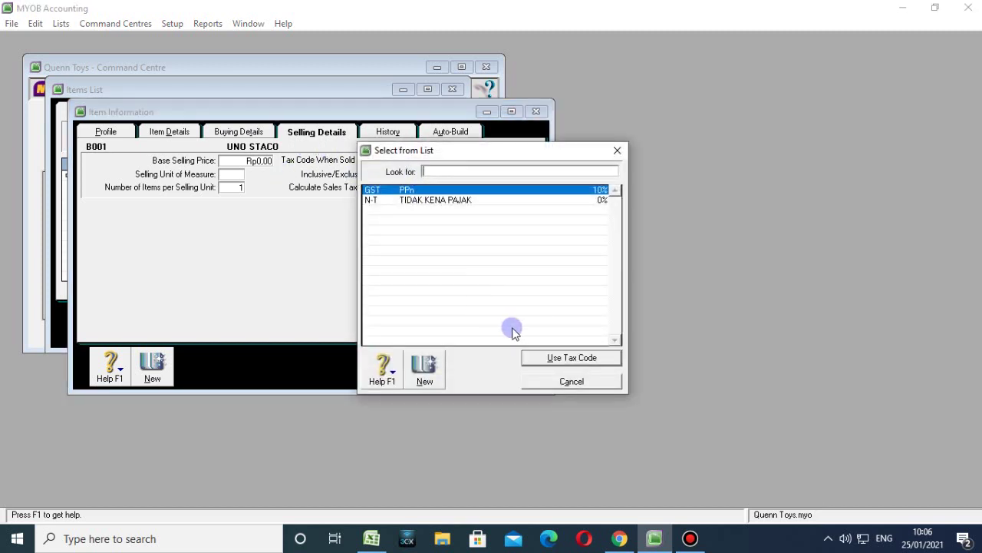
left_click(543, 357)
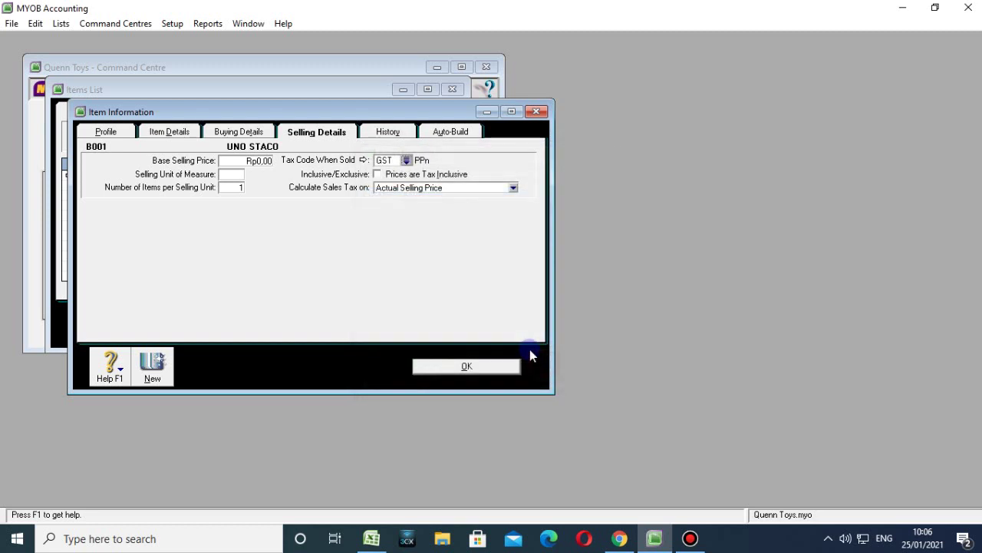
left_click(230, 174)
type("UNIT")
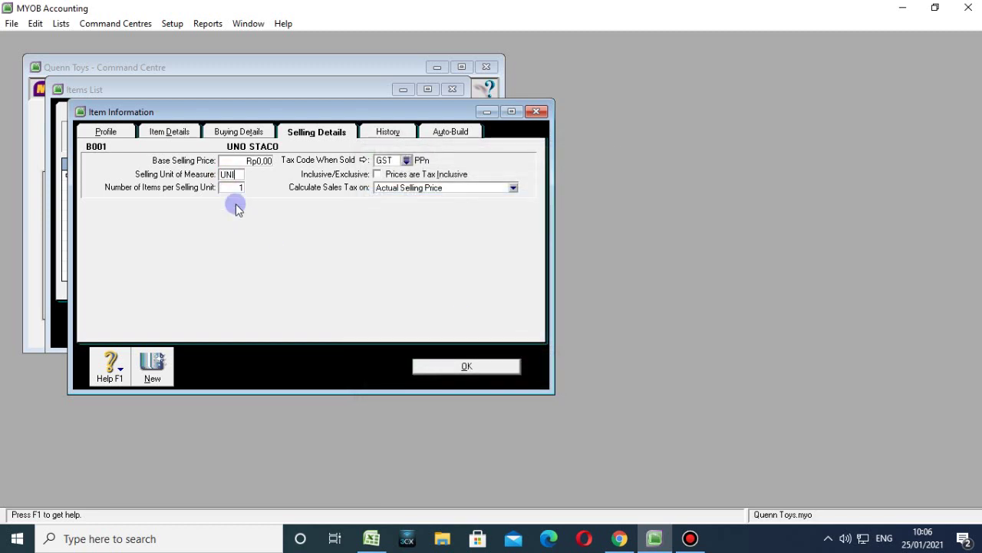
left_click(427, 362)
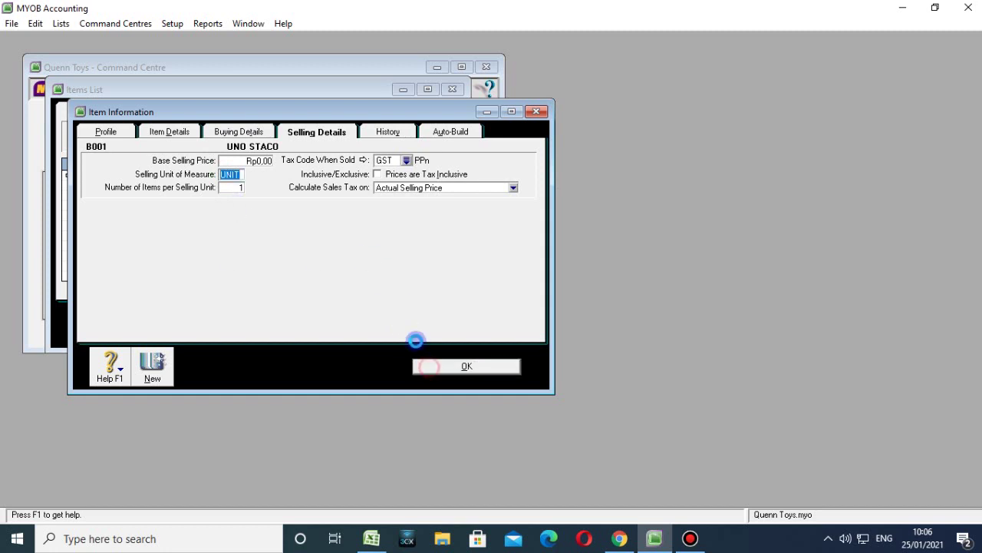
left_click(484, 316)
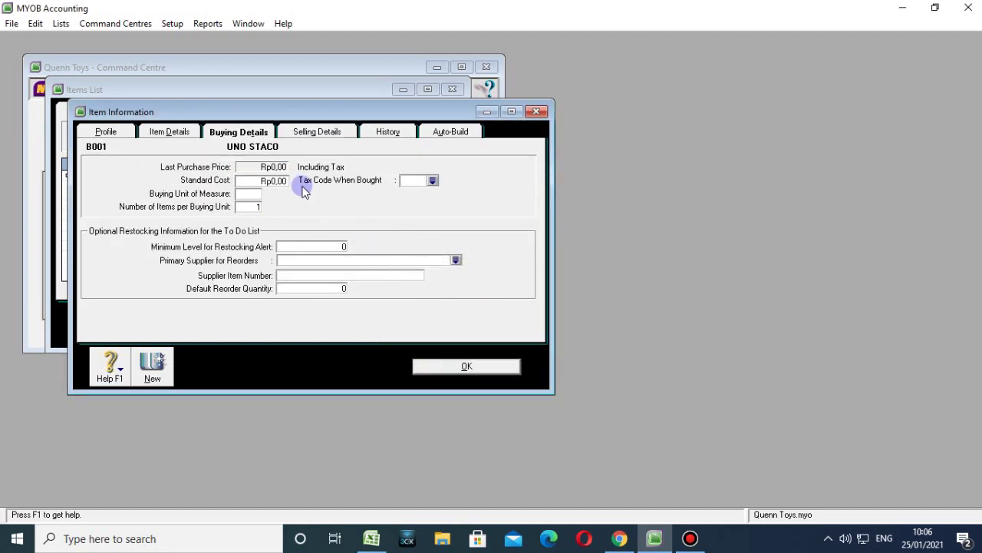
Set Tax Code When Bought to GST and Buying Unit to UNIT, save, and close the Items List.
left_click(433, 181)
left_click(553, 355)
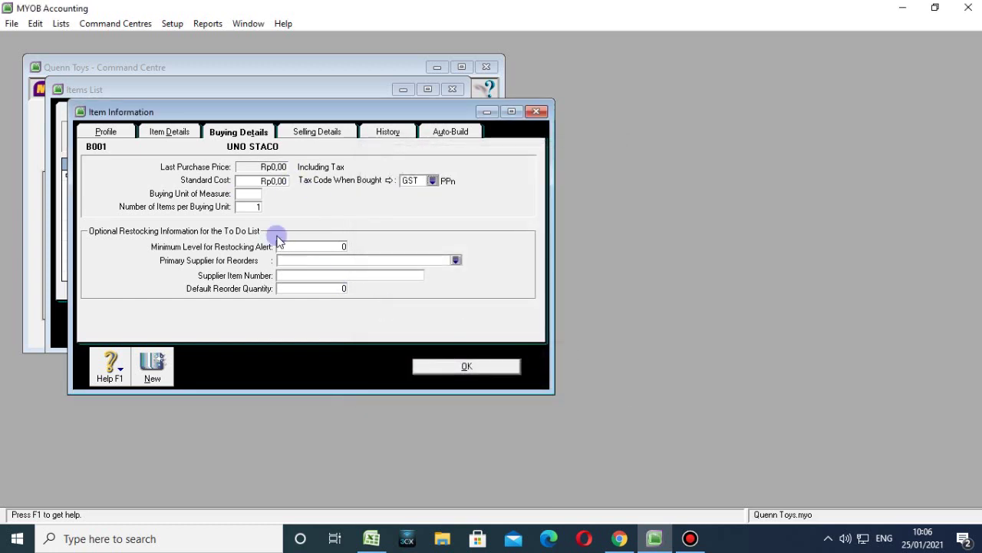
left_click(250, 191)
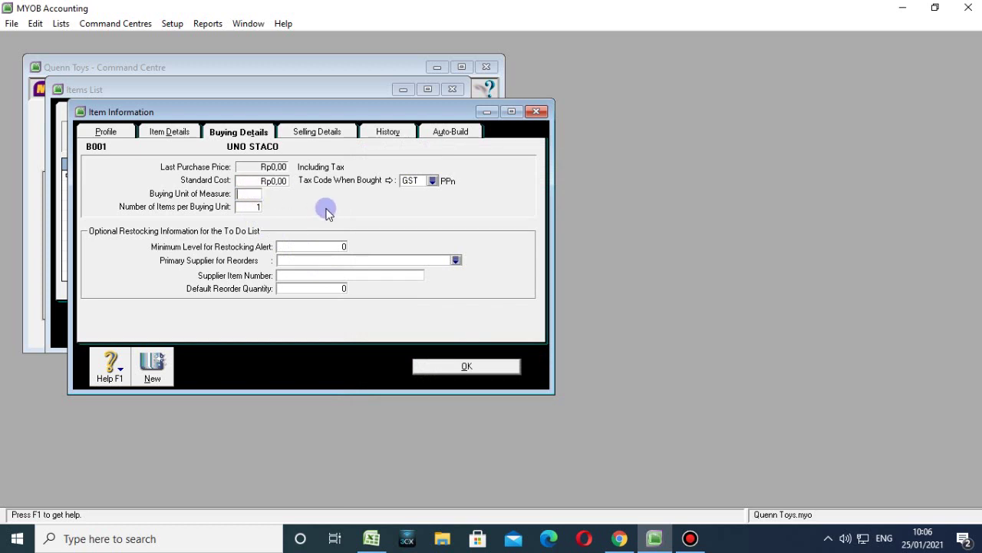
type("UNIT")
left_click(442, 367)
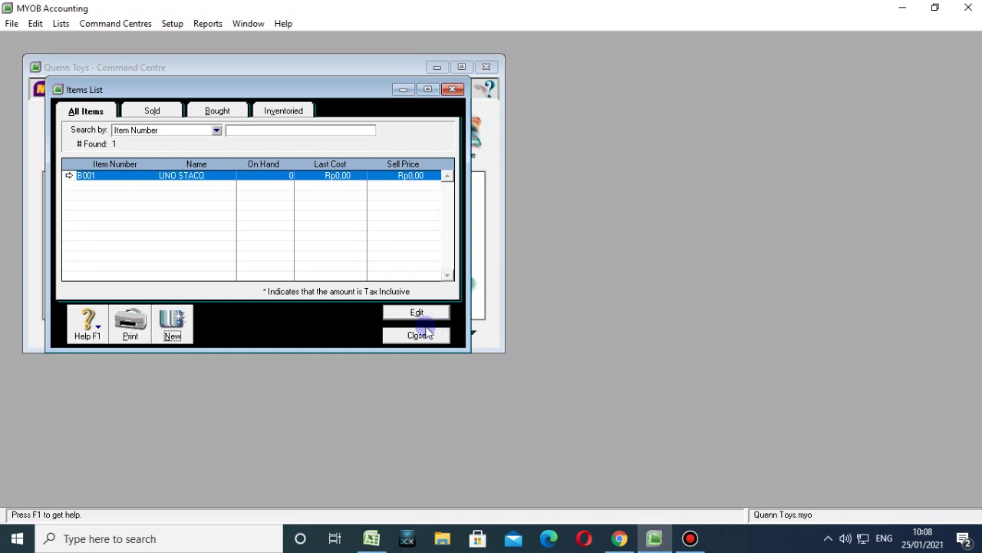
left_click(419, 334)
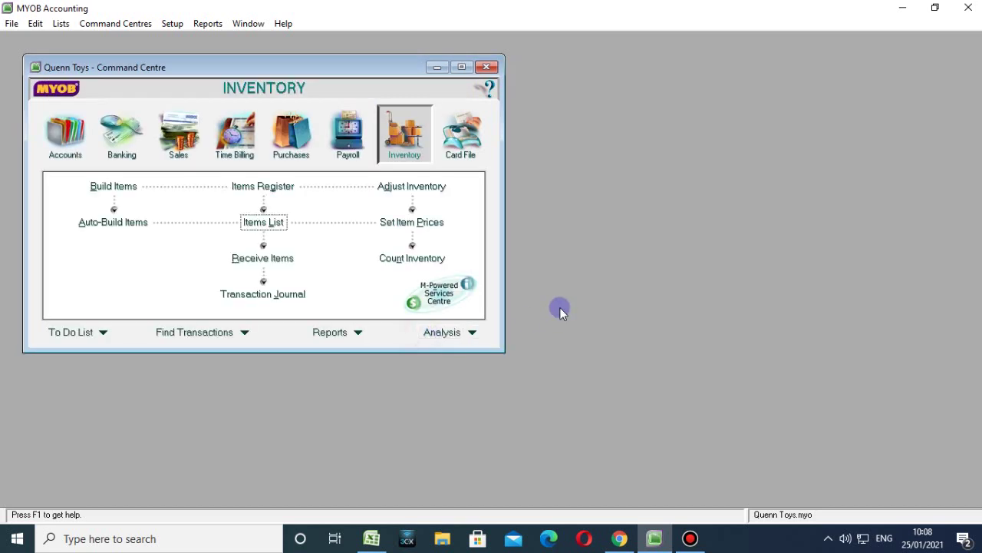